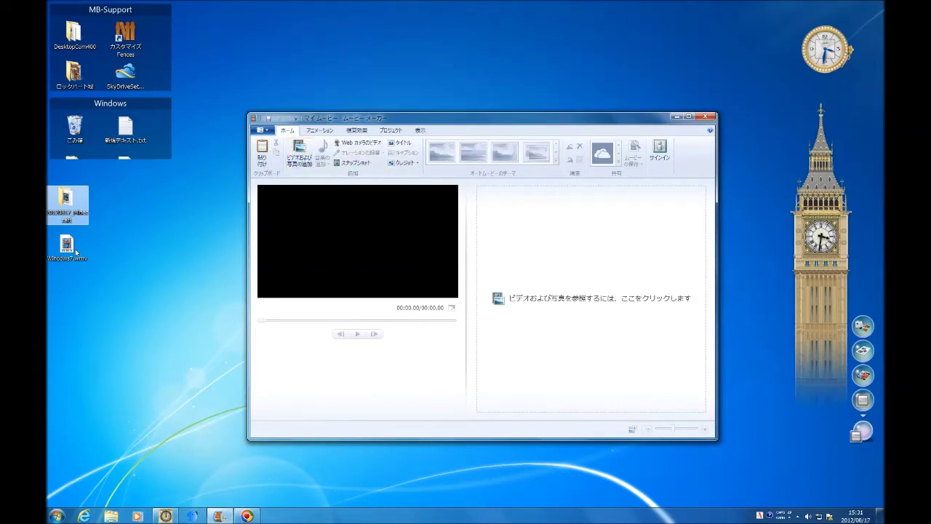
Step: Open the 20120817_Minecraft folder on the desktop and play Minecraft_095.wmv
{"action": "double_click", "coordinate": [67, 197]}
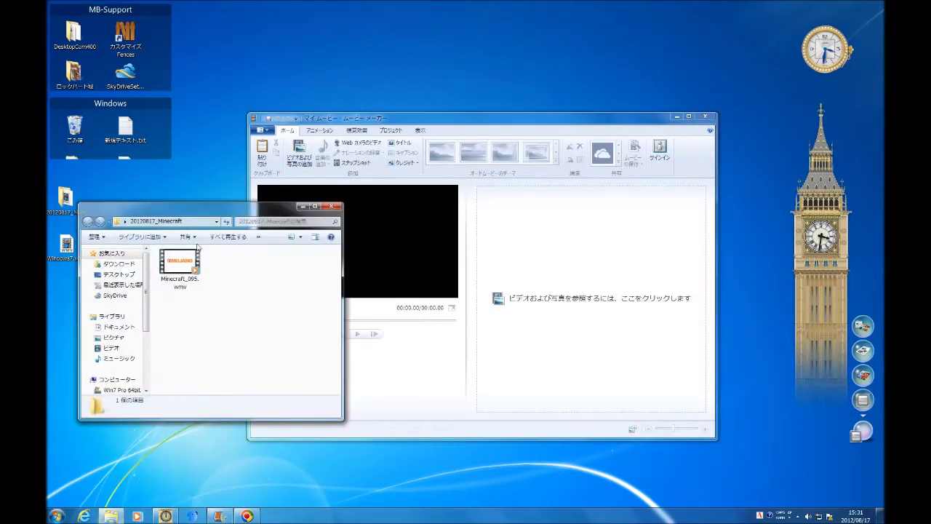
{"action": "double_click", "coordinate": [189, 270]}
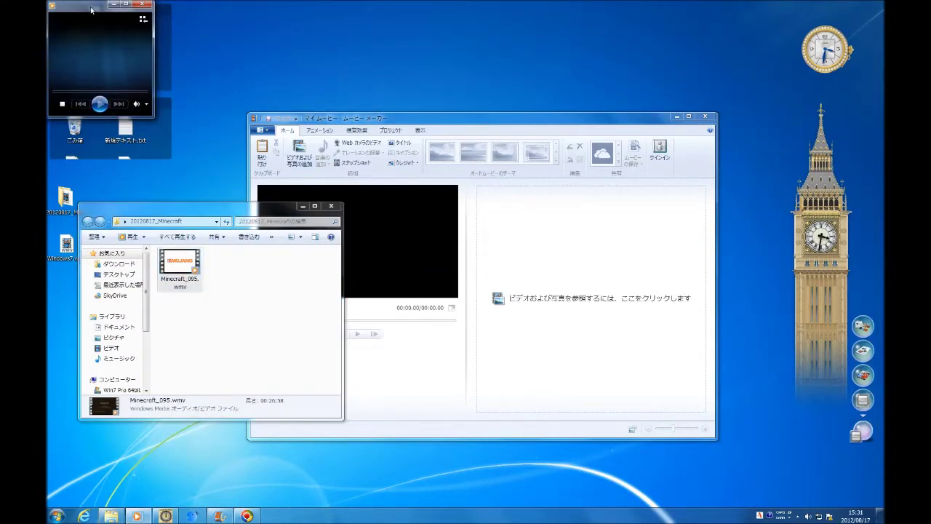
{"action": "key", "text": "alt+F4"}
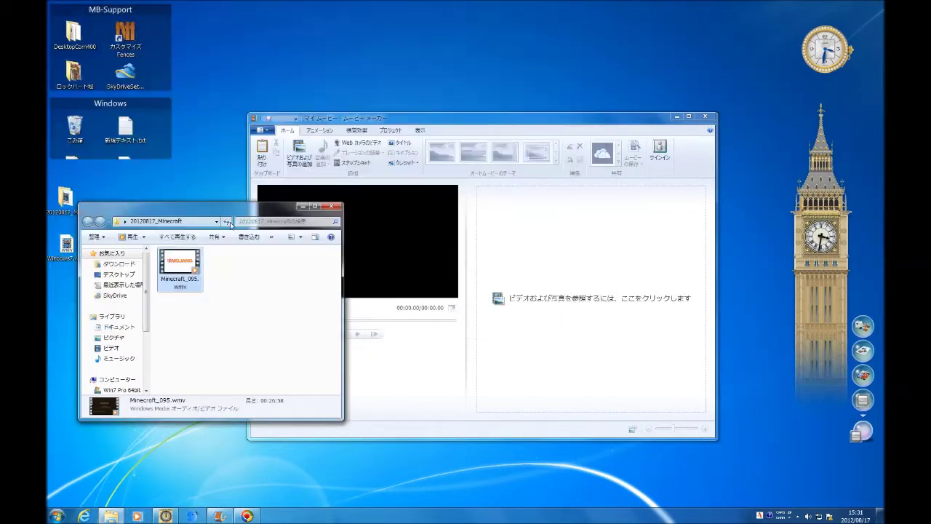
{"action": "double_click", "coordinate": [181, 267]}
{"action": "left_click", "coordinate": [217, 282]}
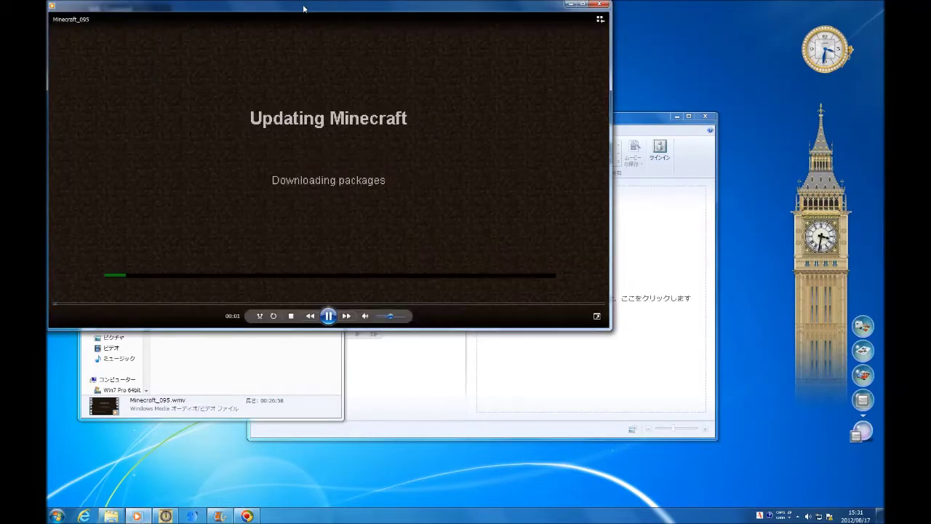
Step: Skim through the Minecraft_095 video at several later points, then close the player
{"action": "left_click_drag", "start_coordinate": [304, 7], "coordinate": [445, 136]}
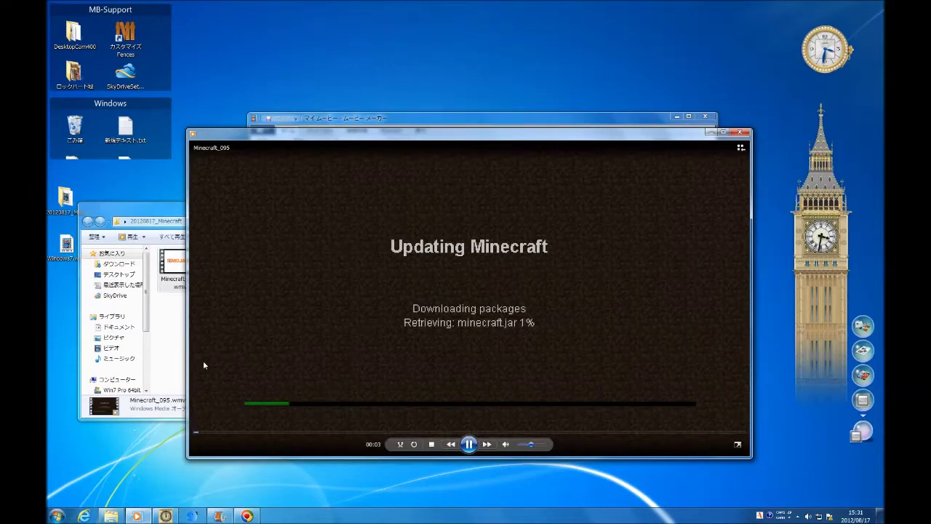
{"action": "left_click", "coordinate": [244, 431]}
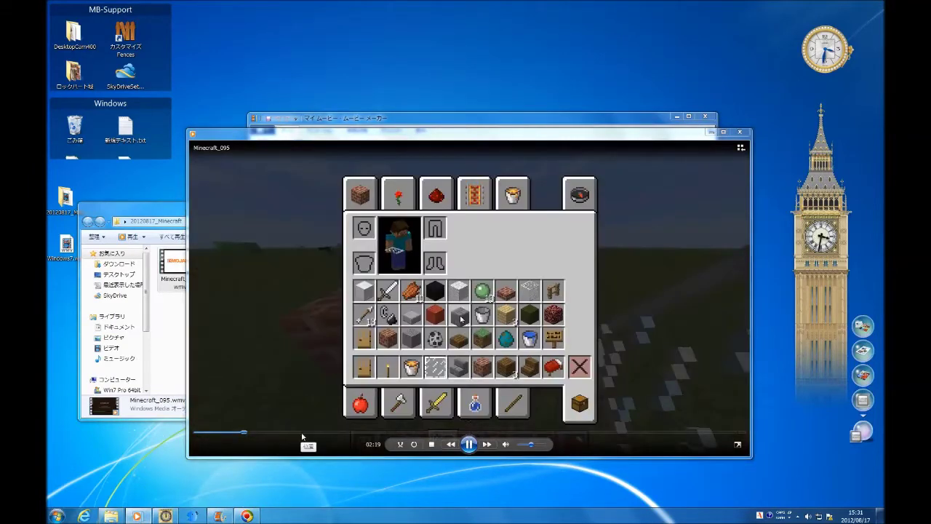
{"action": "left_click", "coordinate": [297, 432]}
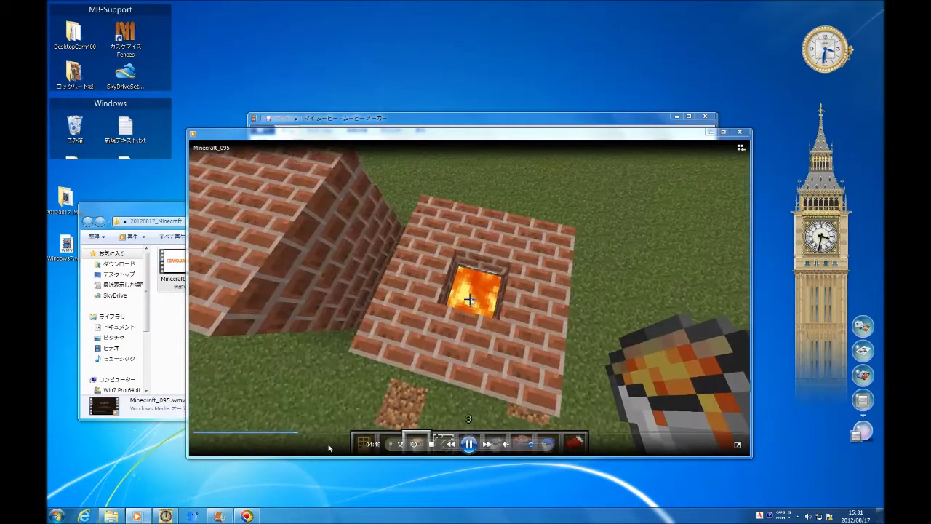
{"action": "left_click", "coordinate": [341, 432]}
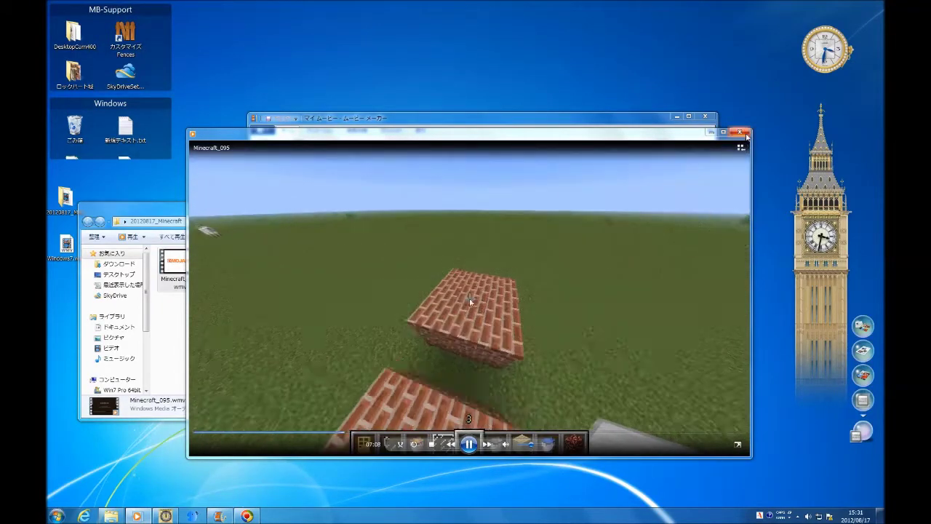
{"action": "left_click", "coordinate": [740, 132]}
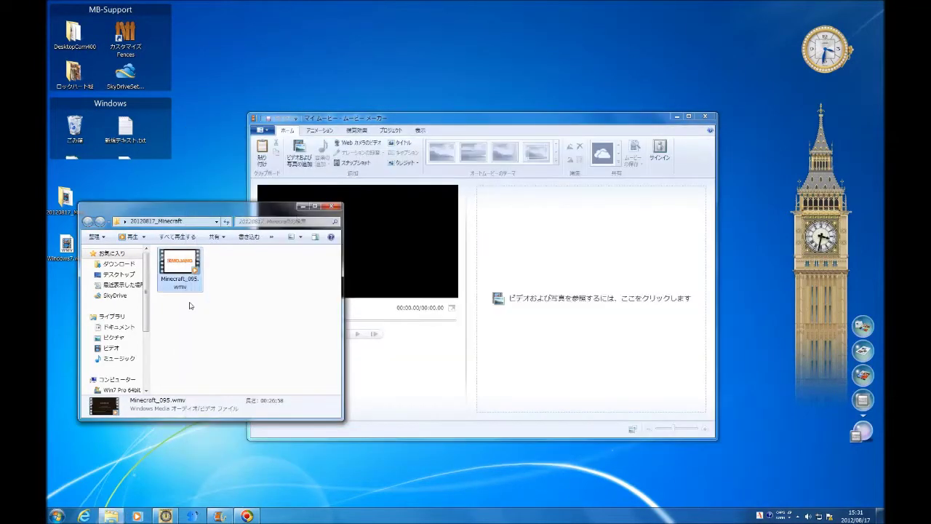
Step: Add Minecraft_095.wmv from the folder to the empty movie project and minimise the folder window
{"action": "left_click_drag", "start_coordinate": [451, 272], "coordinate": [554, 274]}
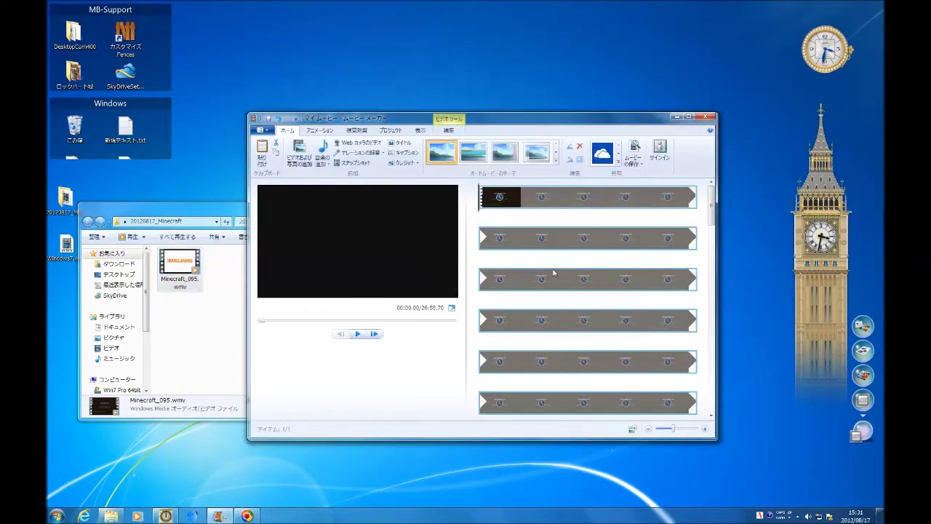
{"action": "left_click", "coordinate": [145, 207]}
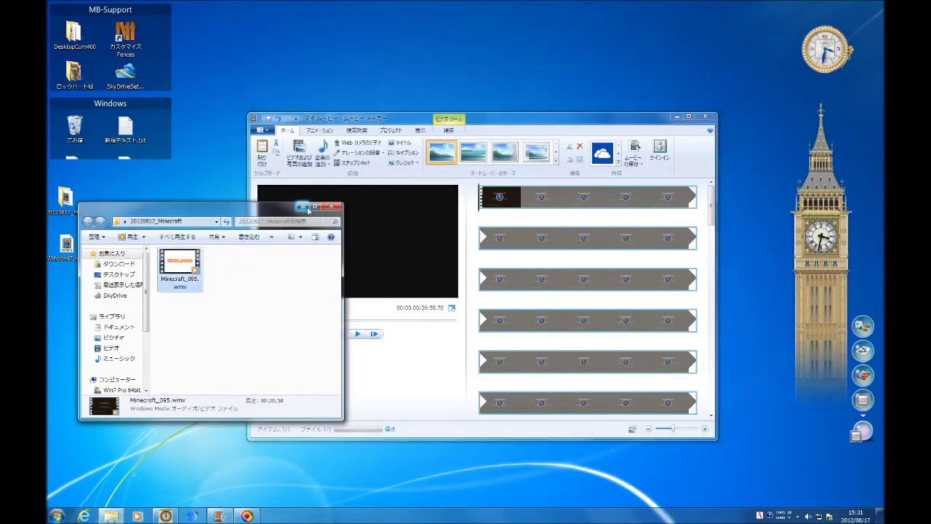
{"action": "left_click", "coordinate": [304, 208]}
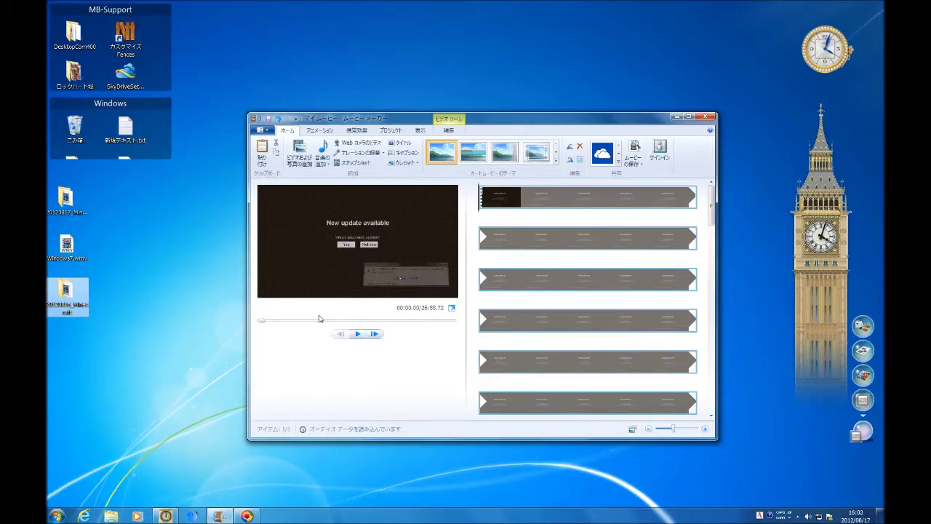
Step: Enlarge the preview area and play the imported clip at several points of the timeline, then pause it
{"action": "left_click", "coordinate": [357, 334]}
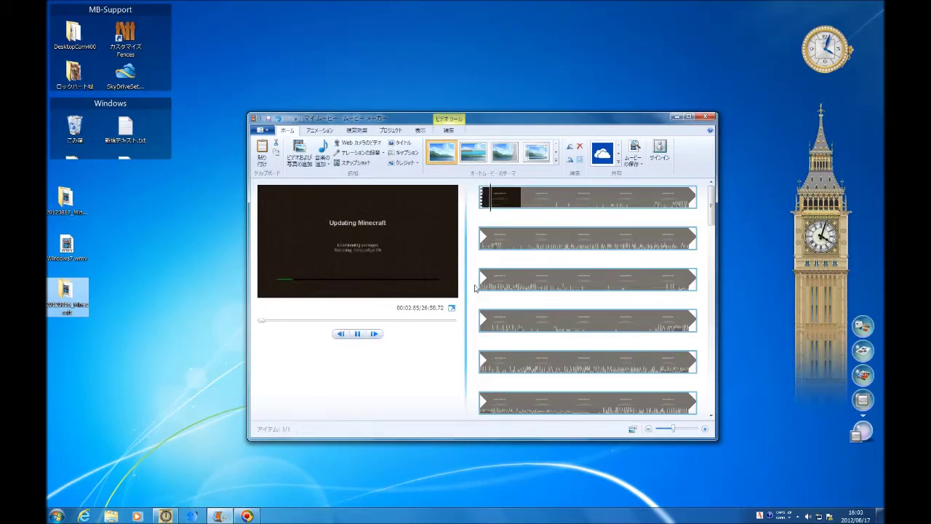
{"action": "left_click_drag", "start_coordinate": [475, 288], "coordinate": [504, 289]}
{"action": "left_click", "coordinate": [283, 339]}
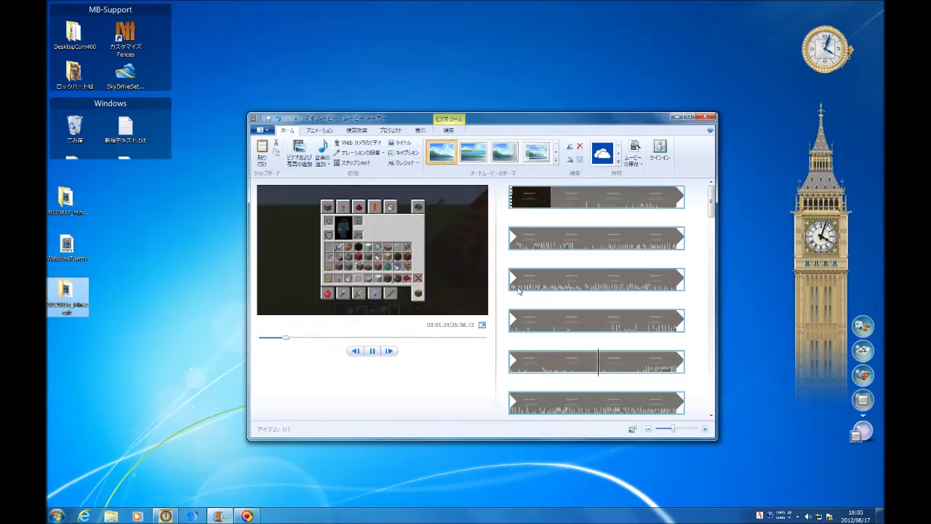
{"action": "left_click", "coordinate": [567, 280]}
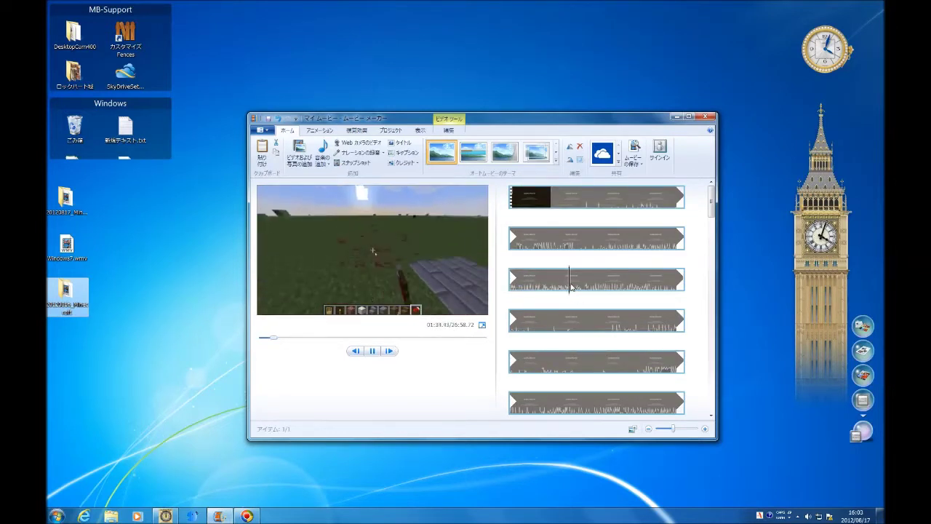
{"action": "left_click", "coordinate": [640, 303]}
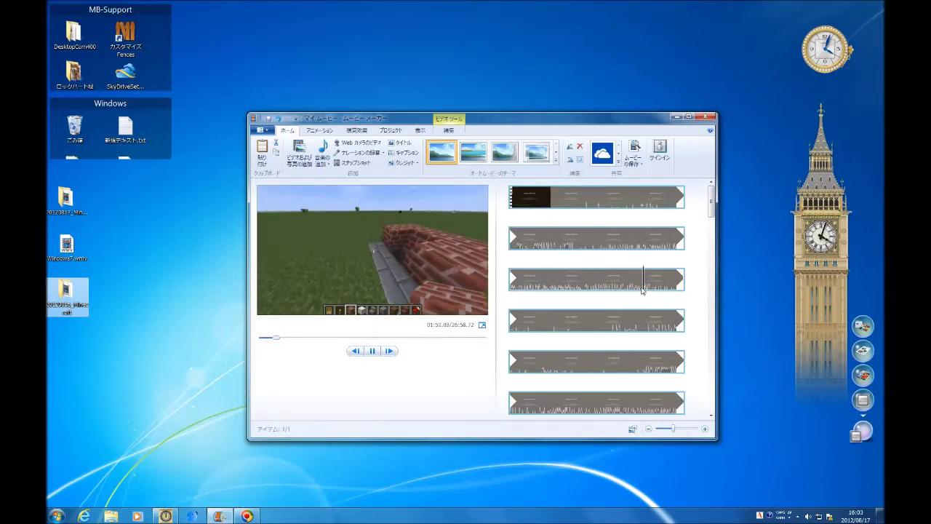
{"action": "left_click", "coordinate": [575, 240]}
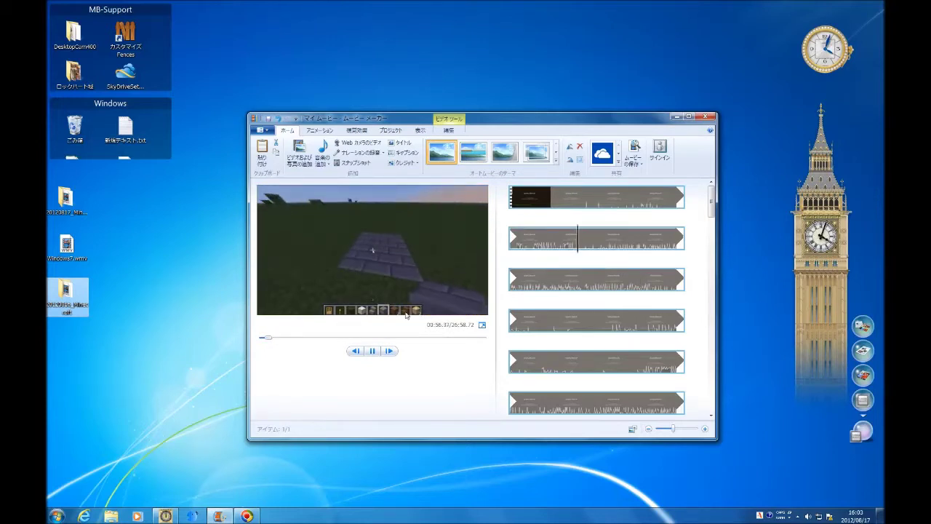
{"action": "left_click", "coordinate": [370, 352]}
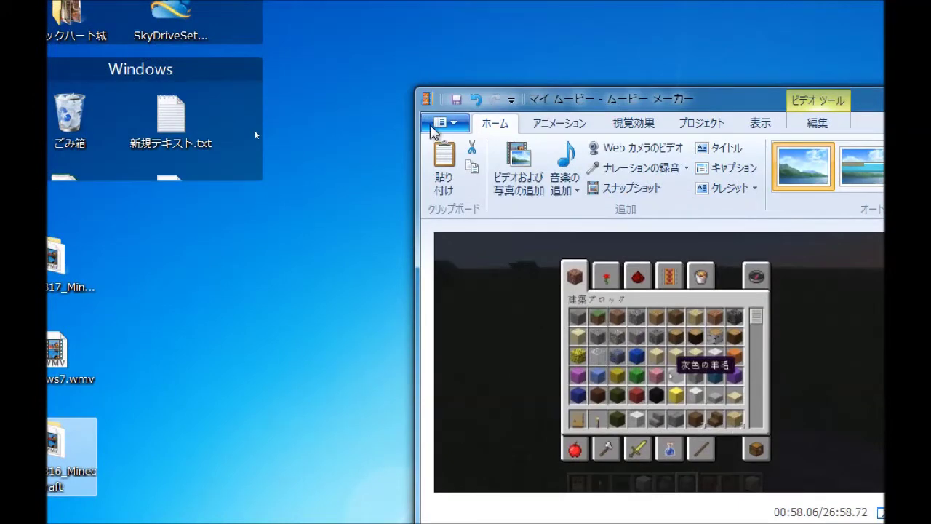
Step: Save the project on the desktop under the file name Minecraft
{"action": "left_click", "coordinate": [433, 128]}
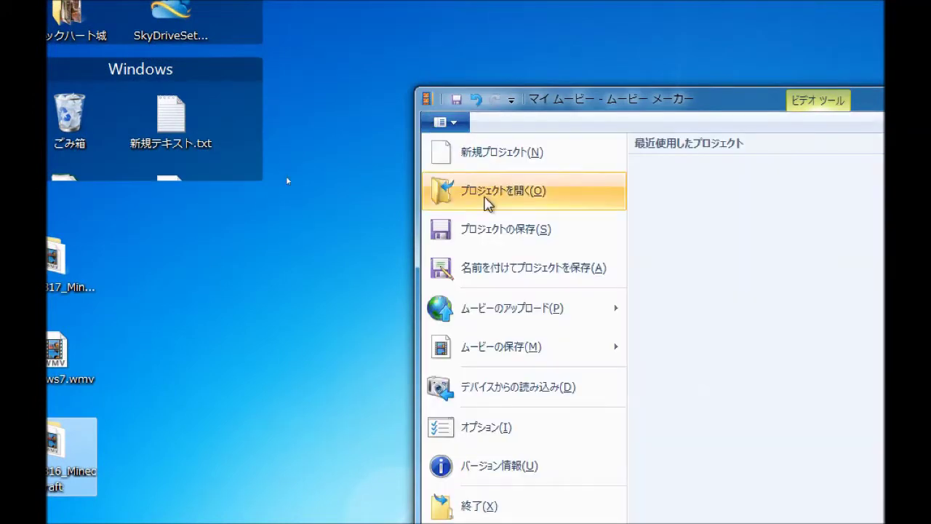
{"action": "left_click", "coordinate": [552, 231]}
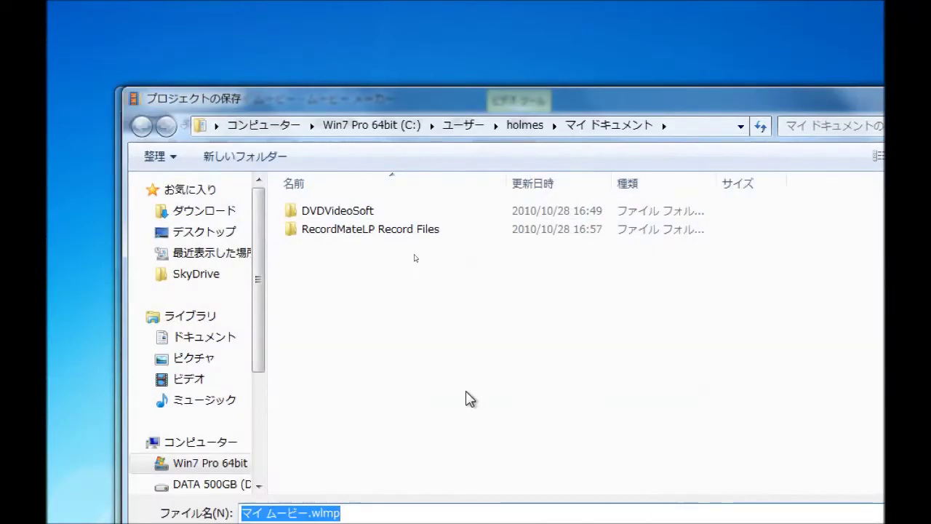
{"action": "left_click", "coordinate": [201, 233]}
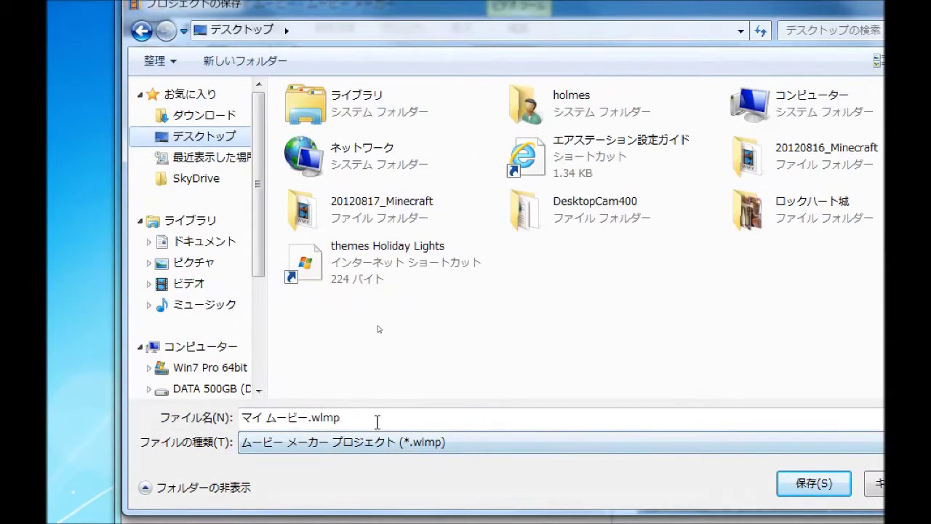
{"action": "left_click", "coordinate": [376, 509]}
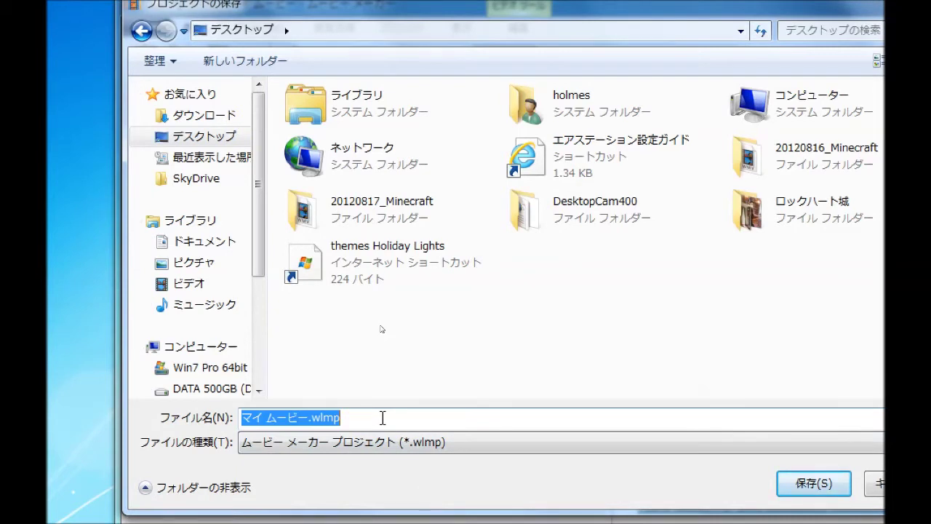
{"action": "type", "text": "Mi"}
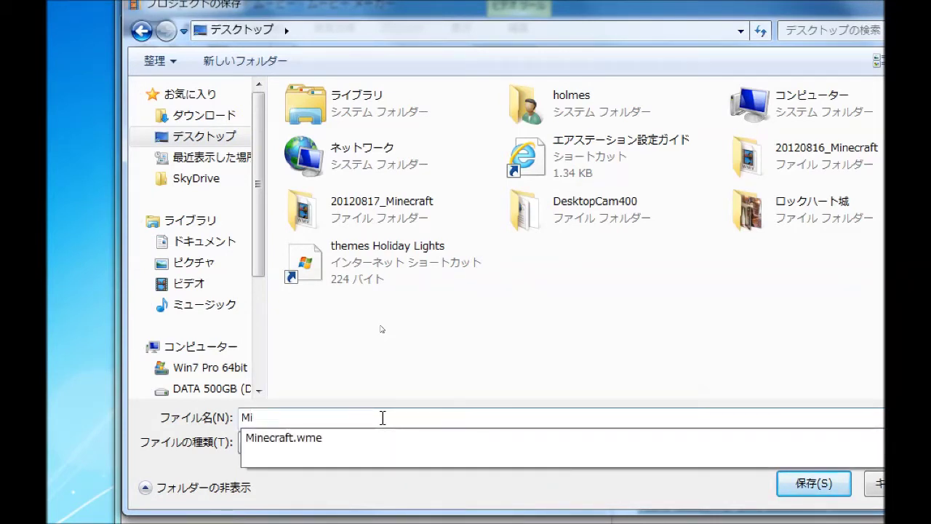
{"action": "type", "text": "necraft"}
{"action": "key", "text": "Return"}
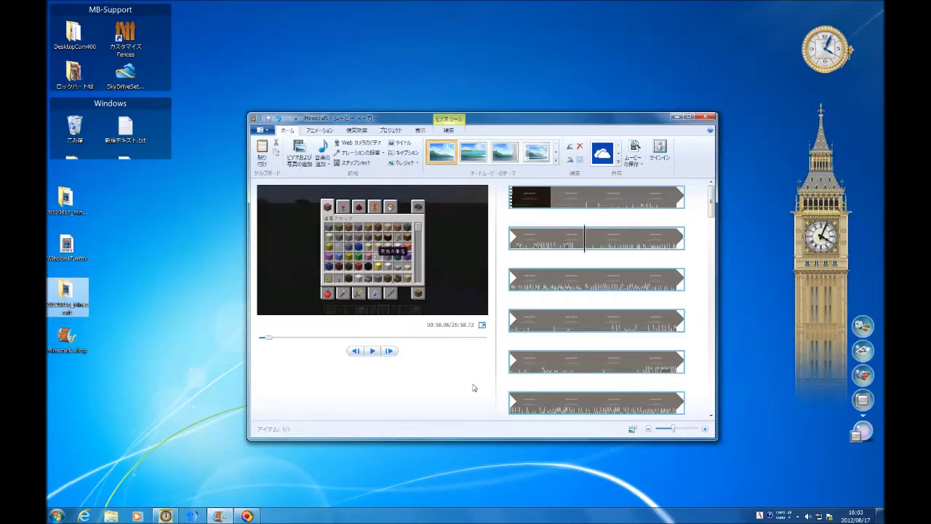
{"action": "left_click_drag", "start_coordinate": [84, 342], "coordinate": [128, 345]}
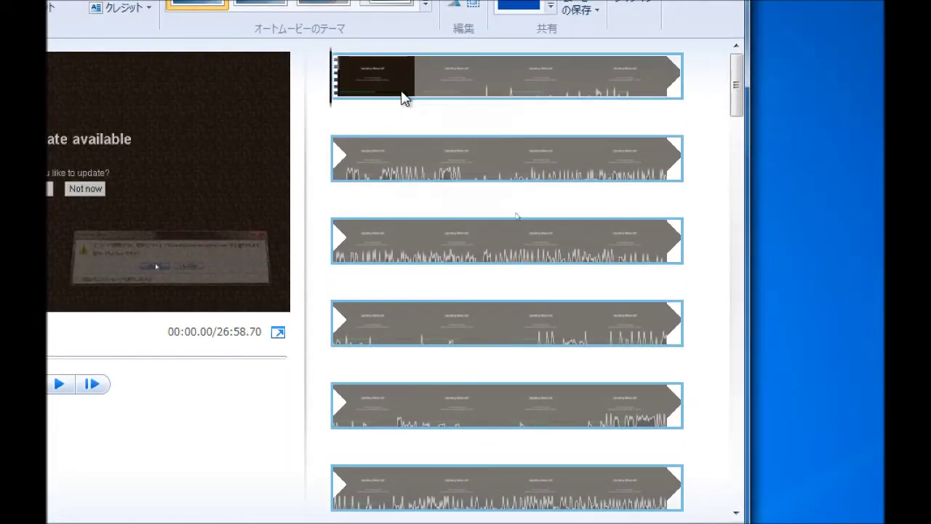
Step: Scrub the playhead through the first minute of the clip, return it to the start and play from there
{"action": "left_click", "coordinate": [404, 123]}
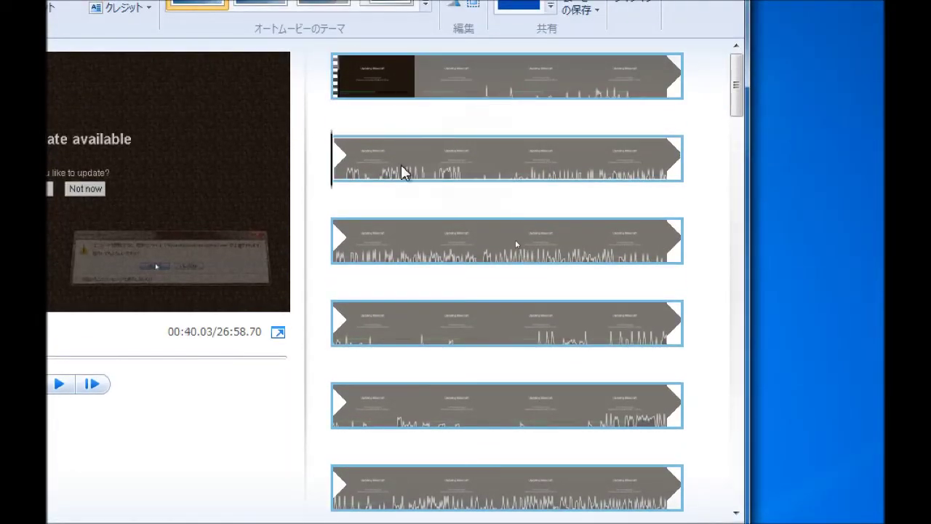
{"action": "left_click_drag", "start_coordinate": [332, 152], "coordinate": [429, 158]}
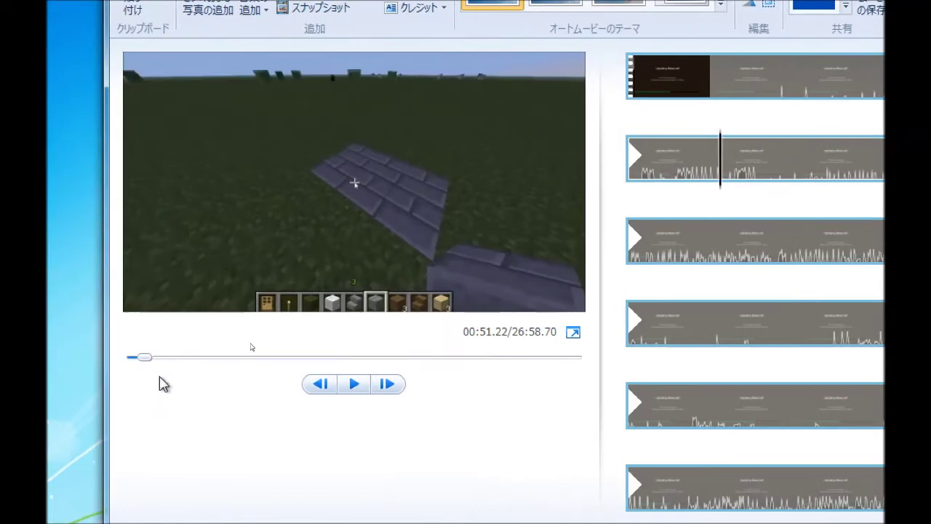
{"action": "mouse_move", "coordinate": [144, 357]}
{"action": "left_mouse_down"}
{"action": "mouse_move", "coordinate": [155, 367]}
{"action": "mouse_move", "coordinate": [139, 360]}
{"action": "left_mouse_up"}
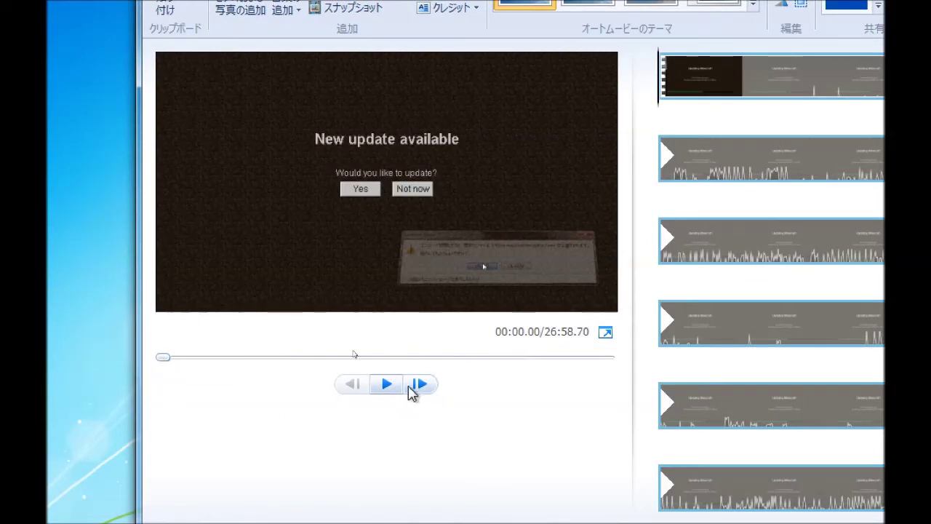
{"action": "left_click", "coordinate": [388, 384]}
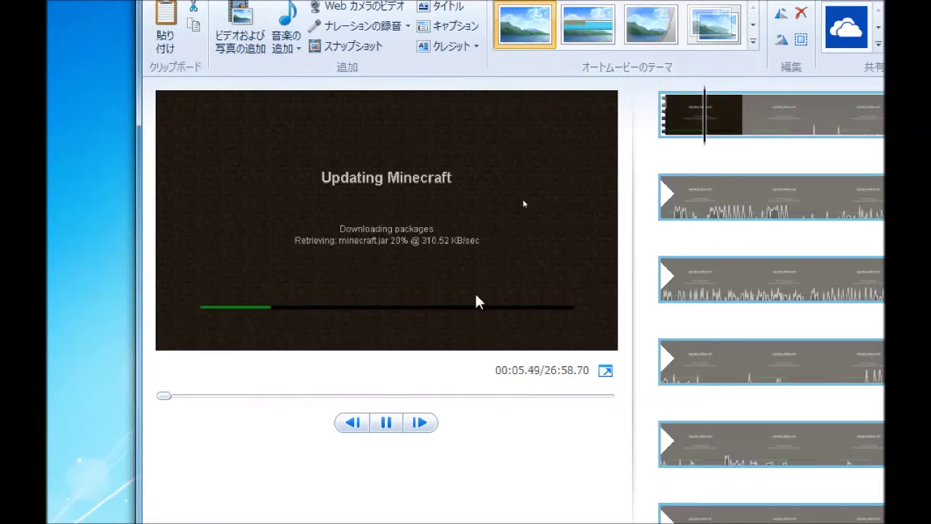
Step: Split the clip at 00:28.03, at the open grassland scene after the update and title screens
{"action": "left_click", "coordinate": [677, 124]}
{"action": "mouse_move", "coordinate": [686, 129]}
{"action": "left_mouse_down"}
{"action": "mouse_move", "coordinate": [828, 125]}
{"action": "mouse_move", "coordinate": [439, 201]}
{"action": "mouse_move", "coordinate": [500, 196]}
{"action": "mouse_move", "coordinate": [519, 167]}
{"action": "mouse_move", "coordinate": [604, 125]}
{"action": "mouse_move", "coordinate": [698, 136]}
{"action": "mouse_move", "coordinate": [690, 138]}
{"action": "left_mouse_up"}
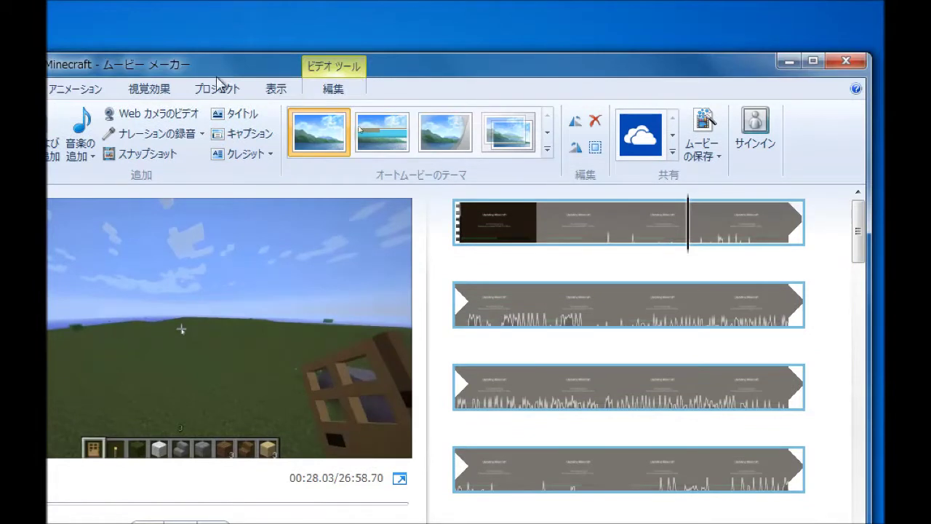
{"action": "left_click", "coordinate": [326, 91]}
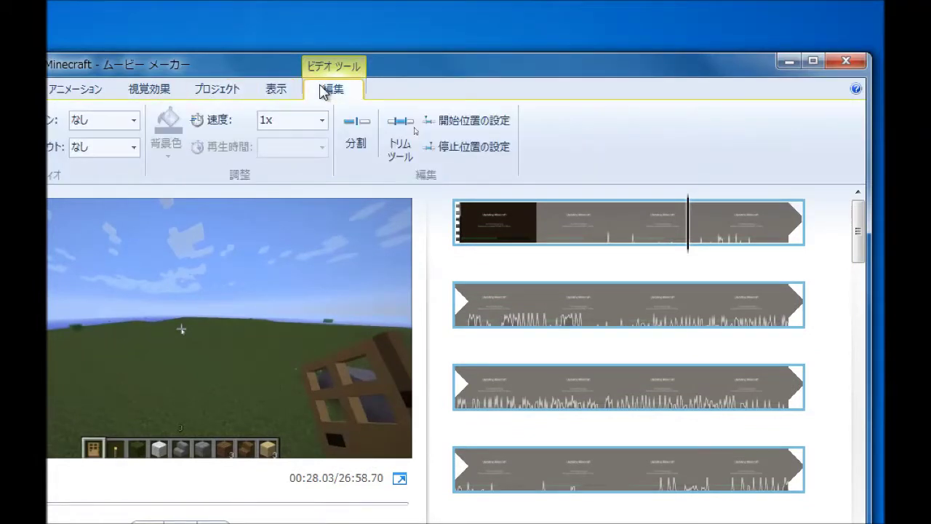
{"action": "left_click", "coordinate": [355, 145]}
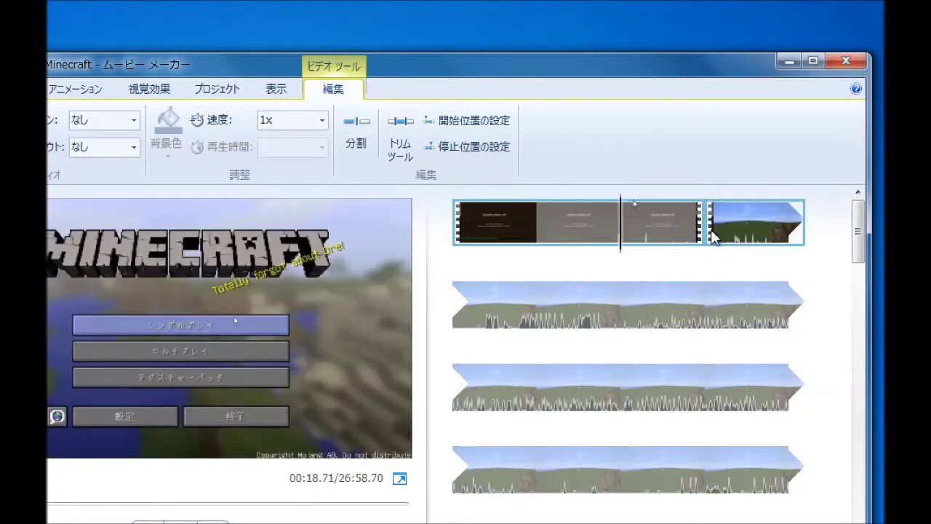
Step: Delete the opening segment before the split, which contains the update and title screens
{"action": "left_click", "coordinate": [777, 238]}
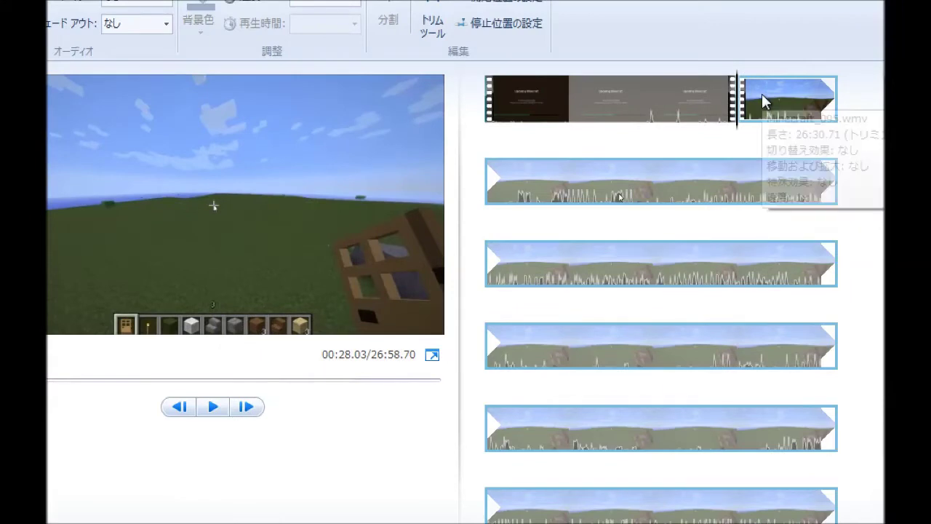
{"action": "left_click", "coordinate": [654, 104]}
{"action": "right_click", "coordinate": [585, 106]}
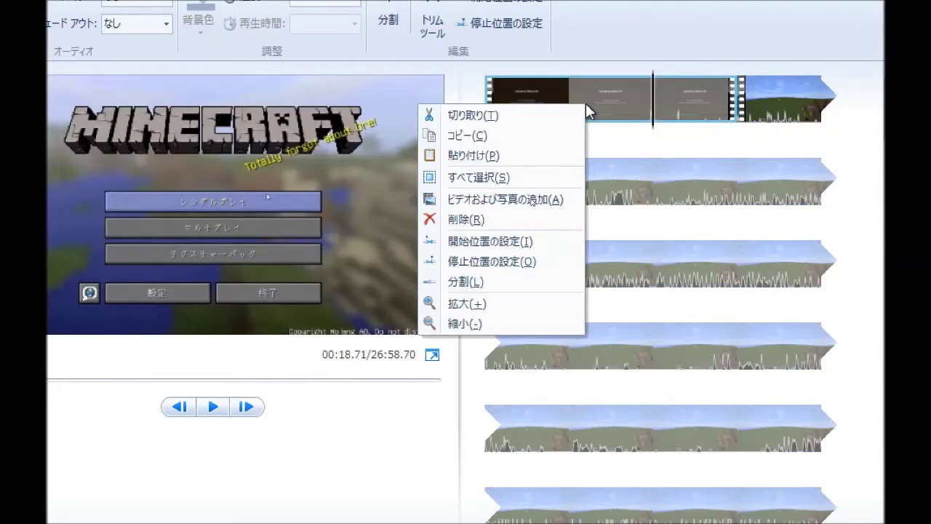
{"action": "left_click", "coordinate": [500, 224]}
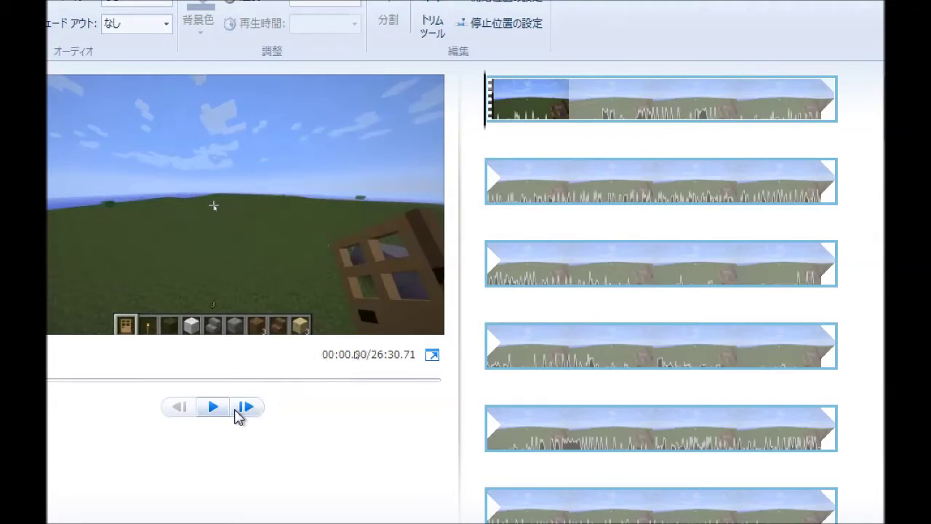
Step: Split the clip at 00:48.06, at the dusk scene facing the stone-brick floor
{"action": "left_click", "coordinate": [216, 412]}
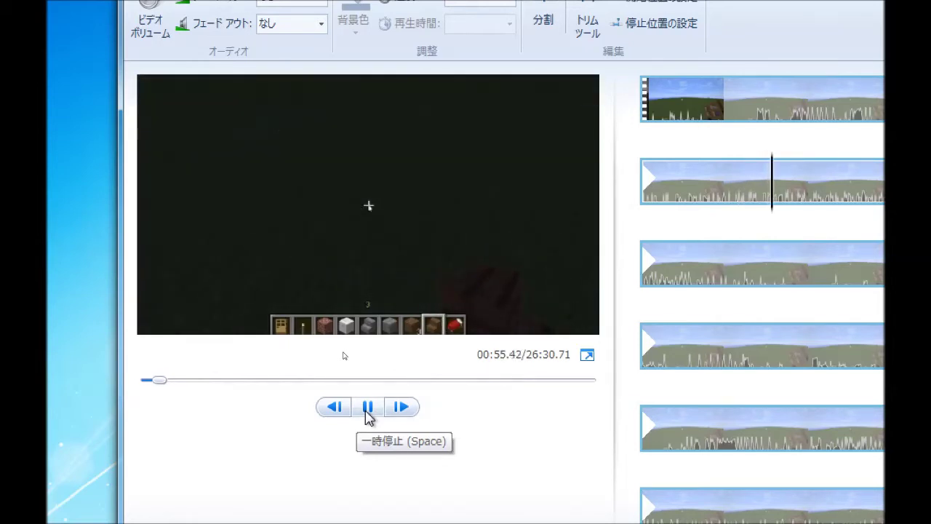
{"action": "left_click", "coordinate": [367, 411]}
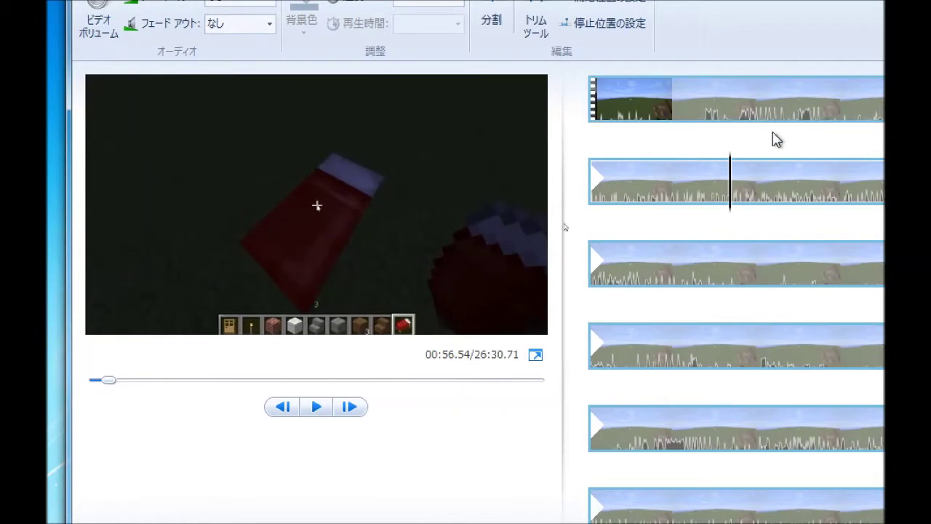
{"action": "left_click_drag", "start_coordinate": [714, 173], "coordinate": [661, 172]}
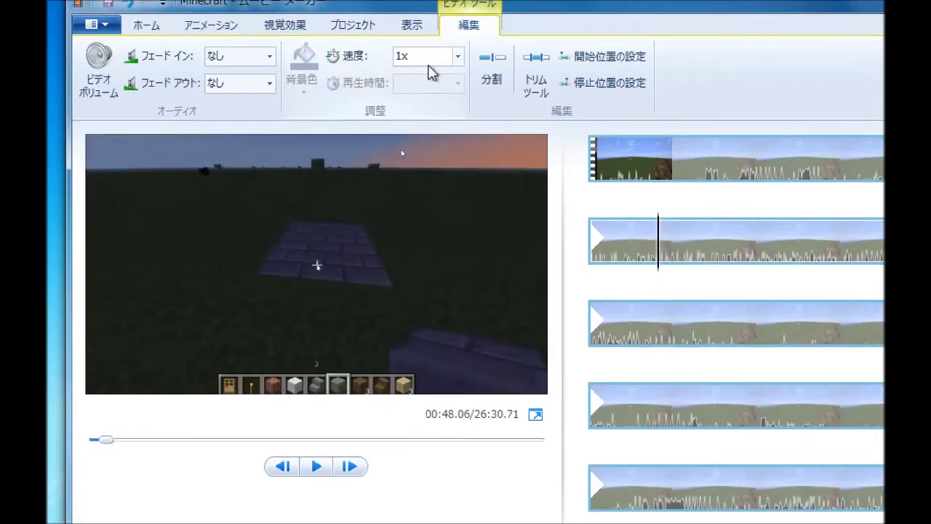
{"action": "left_click", "coordinate": [487, 77]}
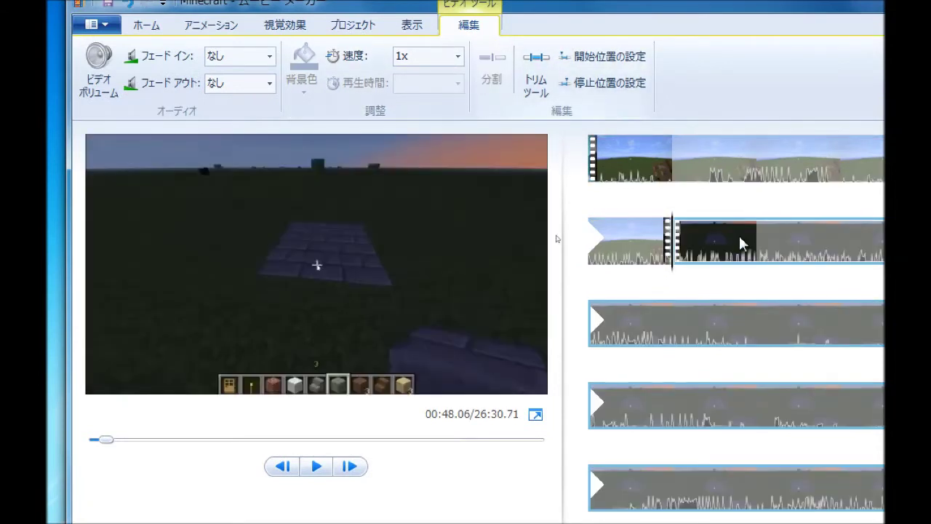
Step: Split the clip again at 01:07.22, at the daylight scene after sleeping in the bed
{"action": "left_click_drag", "start_coordinate": [569, 273], "coordinate": [630, 269]}
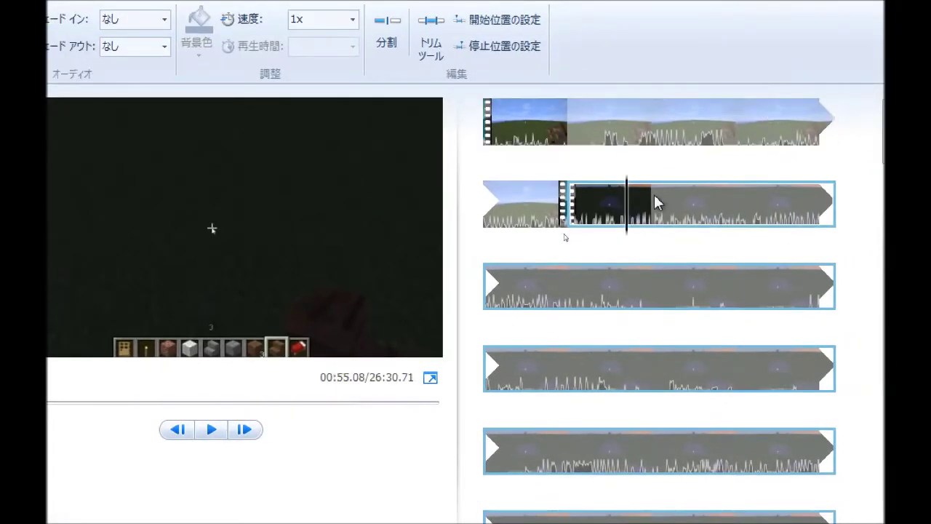
{"action": "left_click_drag", "start_coordinate": [633, 213], "coordinate": [733, 214]}
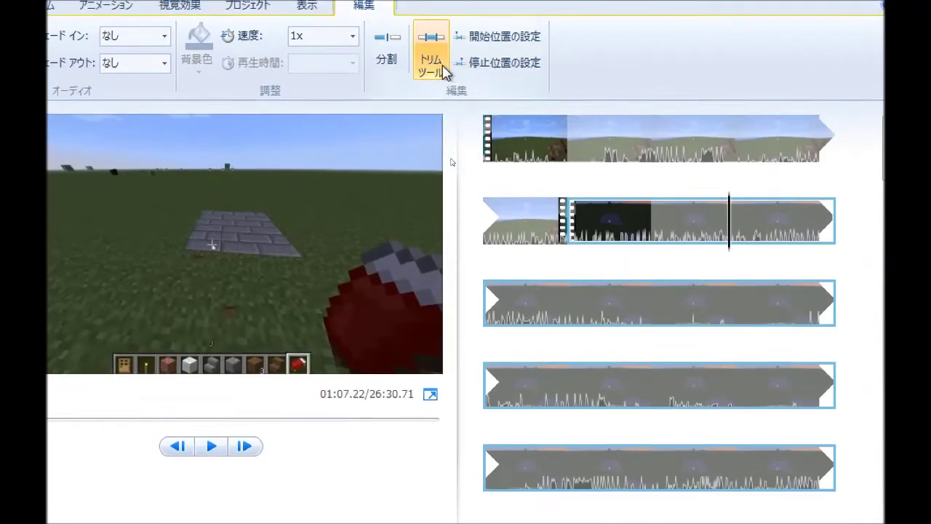
{"action": "left_click", "coordinate": [391, 38]}
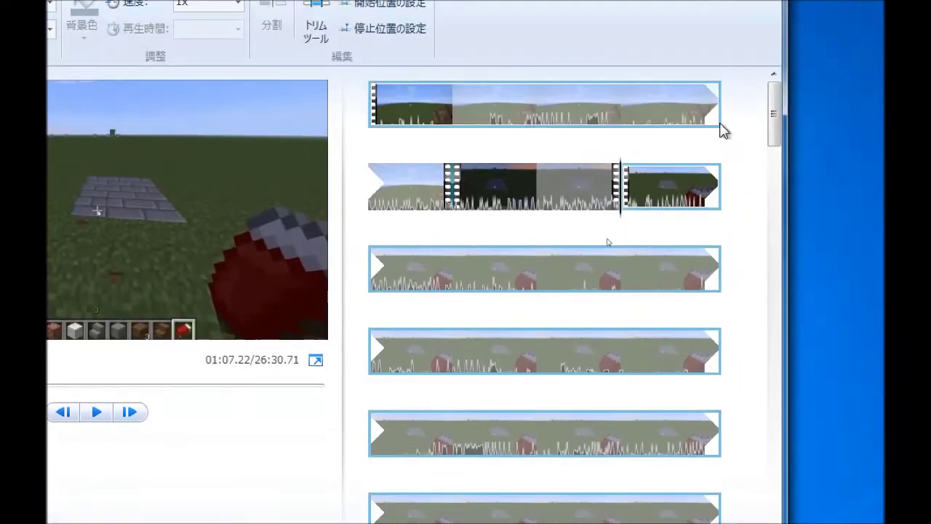
Step: Set the playback speed of the night segment between the two splits to 4x
{"action": "left_click", "coordinate": [538, 188]}
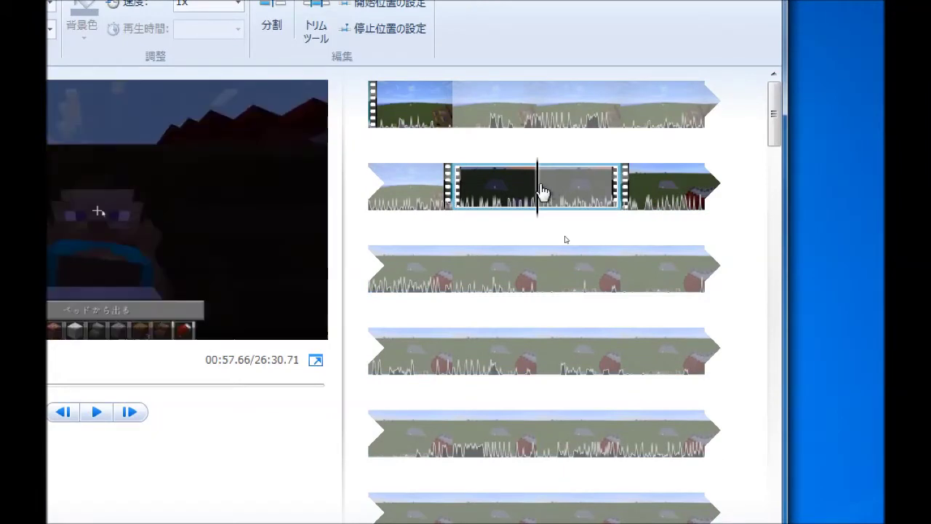
{"action": "left_click_drag", "start_coordinate": [529, 191], "coordinate": [466, 192]}
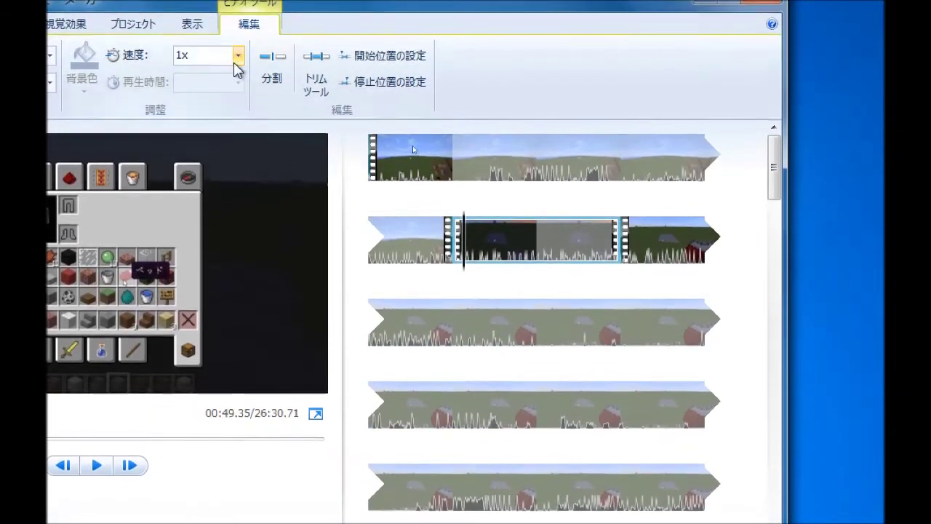
{"action": "left_click", "coordinate": [237, 5]}
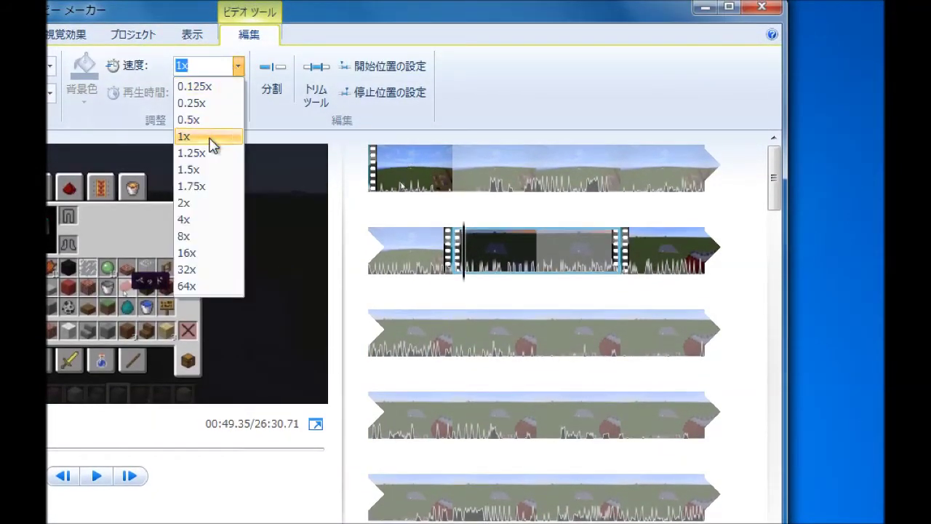
{"action": "left_click", "coordinate": [211, 220]}
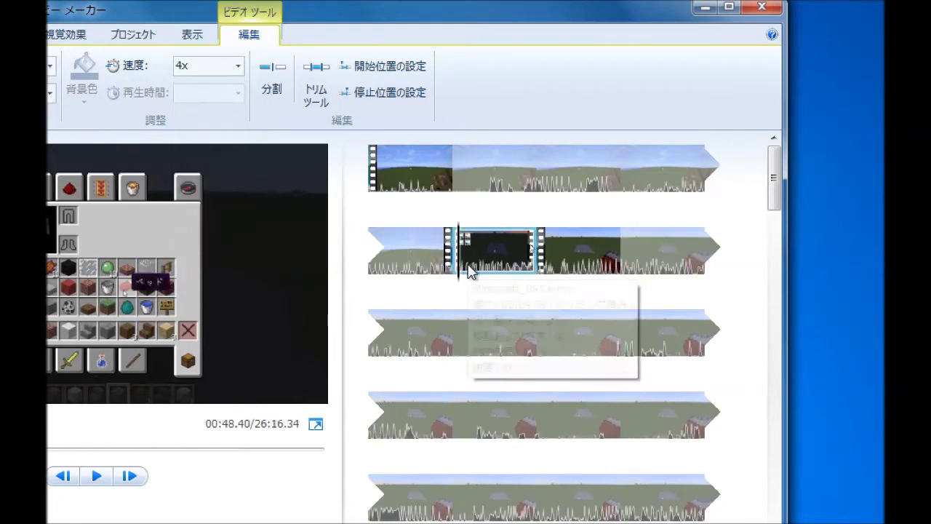
{"action": "left_click", "coordinate": [439, 271]}
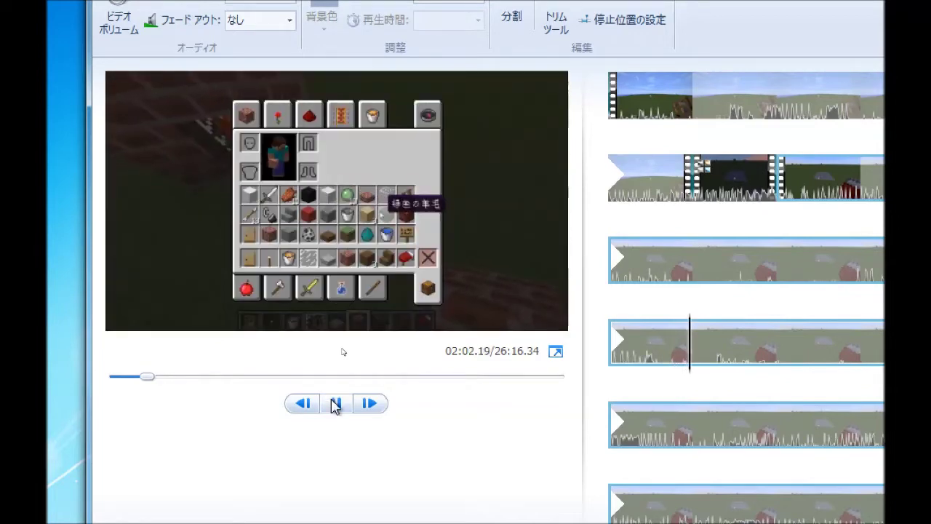
Step: Split the clip at 01:57.52, beside the brick wall, and at 02:05.65, on the grass beside the brick fireplace
{"action": "left_click", "coordinate": [692, 340]}
{"action": "left_click_drag", "start_coordinate": [683, 339], "coordinate": [670, 342]}
{"action": "left_click_drag", "start_coordinate": [669, 342], "coordinate": [637, 342]}
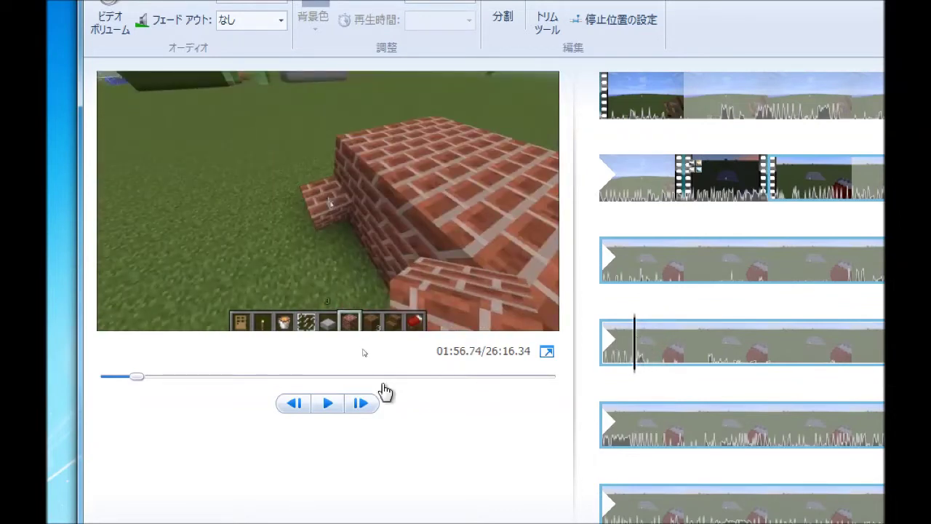
{"action": "left_click", "coordinate": [333, 412]}
{"action": "left_click", "coordinate": [334, 412]}
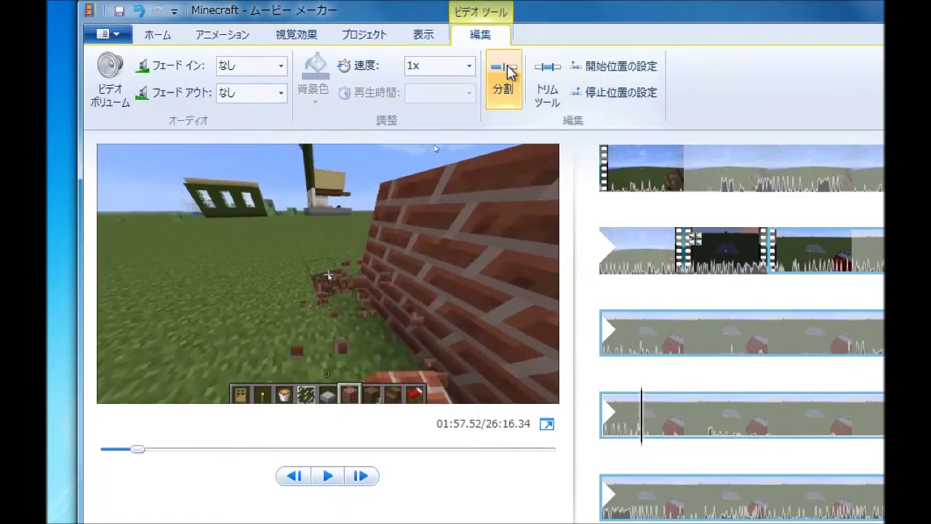
{"action": "left_click", "coordinate": [507, 71]}
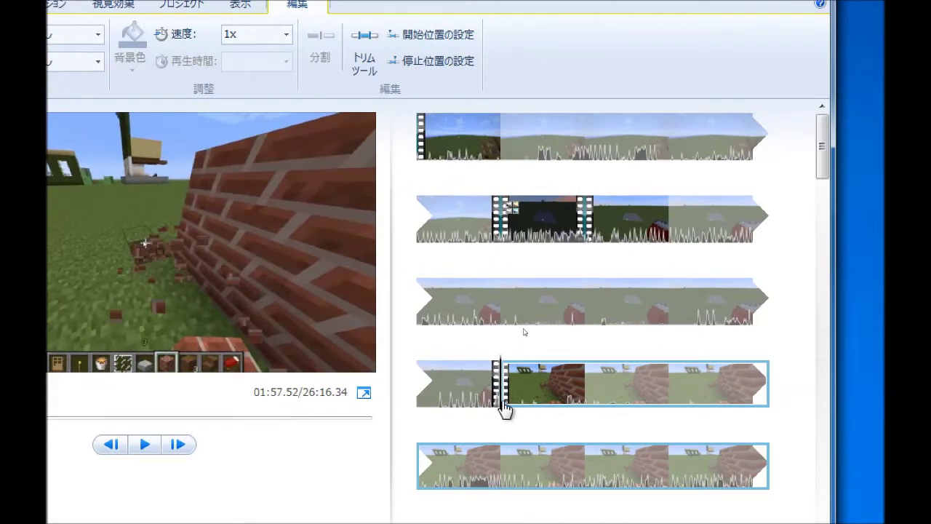
{"action": "left_click_drag", "start_coordinate": [505, 410], "coordinate": [570, 403]}
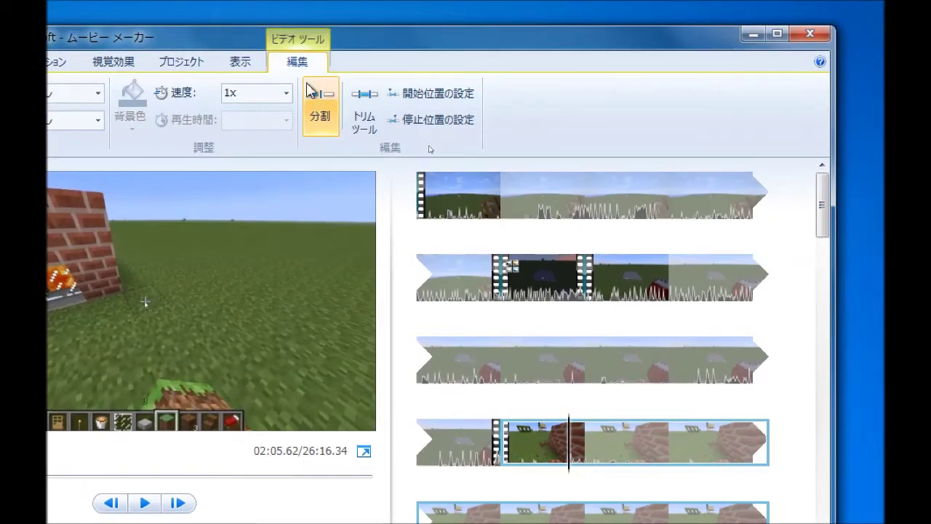
{"action": "left_click", "coordinate": [308, 91]}
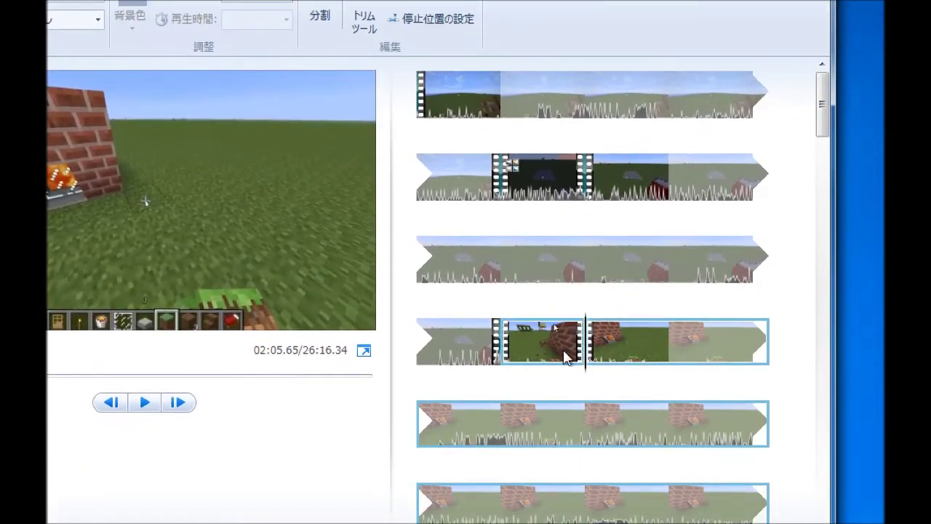
Step: Play the short brick-wall segment between the last two splits to check it, and delete it
{"action": "right_click", "coordinate": [563, 356]}
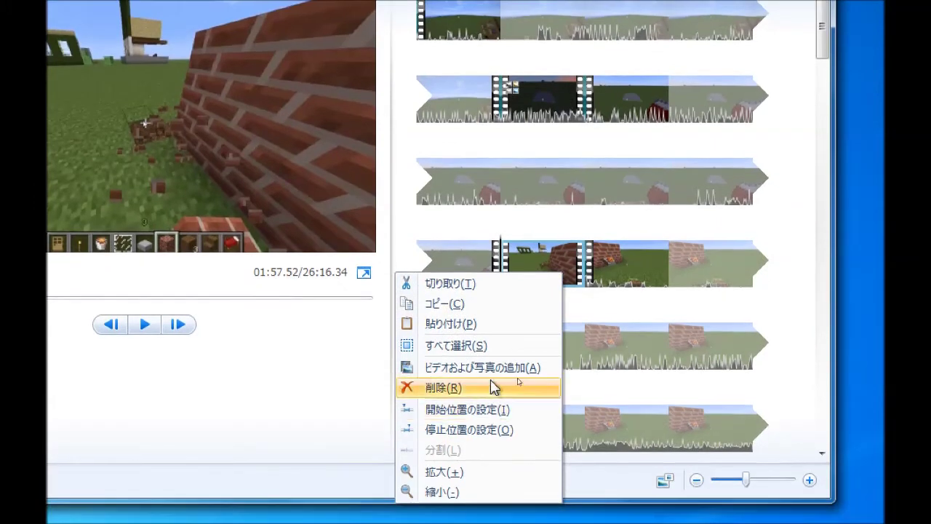
{"action": "left_click", "coordinate": [151, 327]}
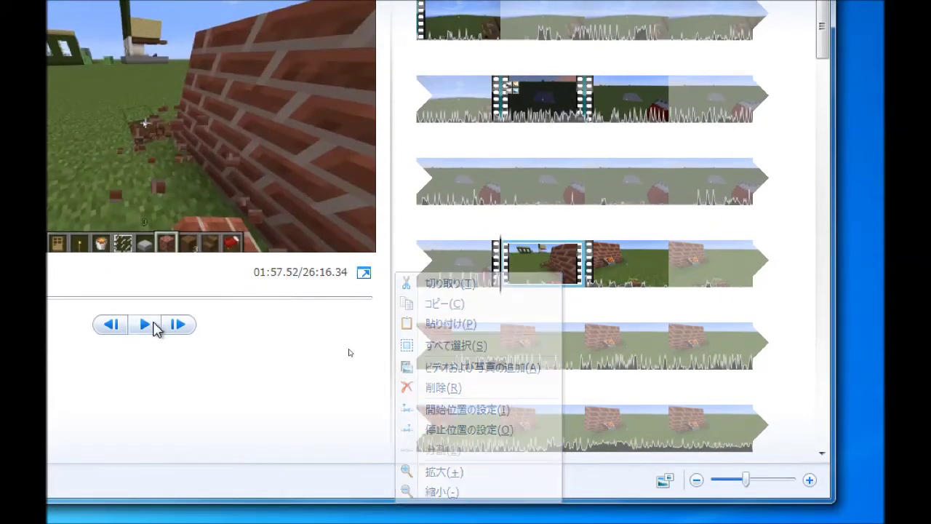
{"action": "left_click", "coordinate": [149, 326]}
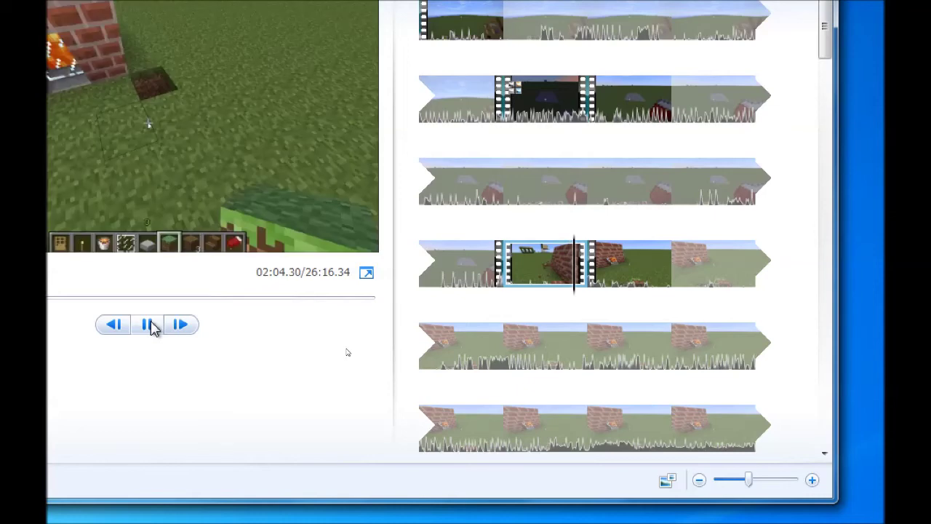
{"action": "left_click", "coordinate": [151, 324]}
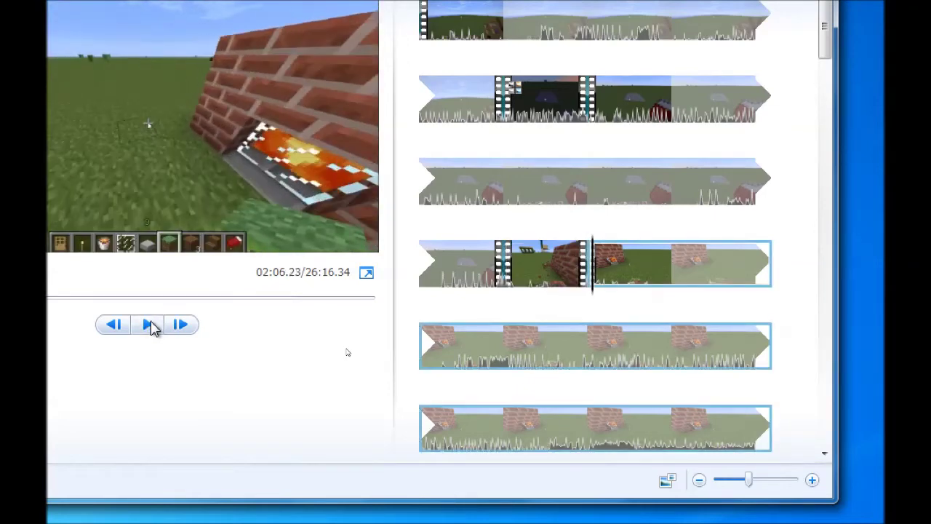
{"action": "left_click", "coordinate": [571, 271]}
{"action": "right_click", "coordinate": [569, 267]}
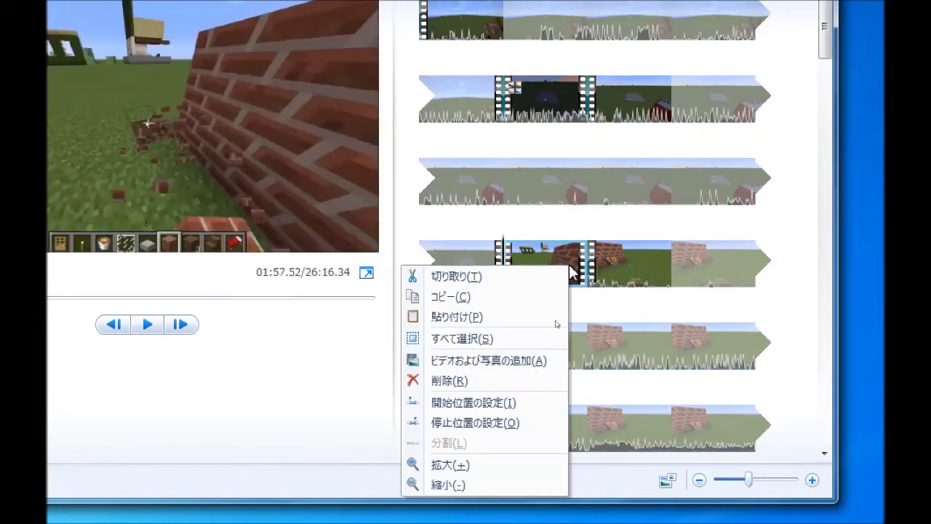
{"action": "left_click", "coordinate": [509, 382]}
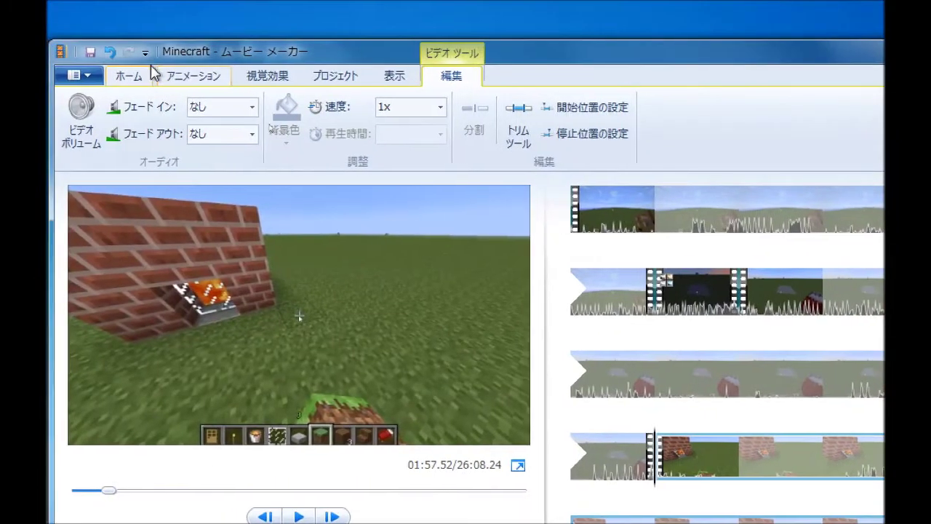
Step: Try the vertical-stripe transition and the upward-triangle transition on the fireplace segment after the cut, and preview the triangle one
{"action": "left_click", "coordinate": [198, 78]}
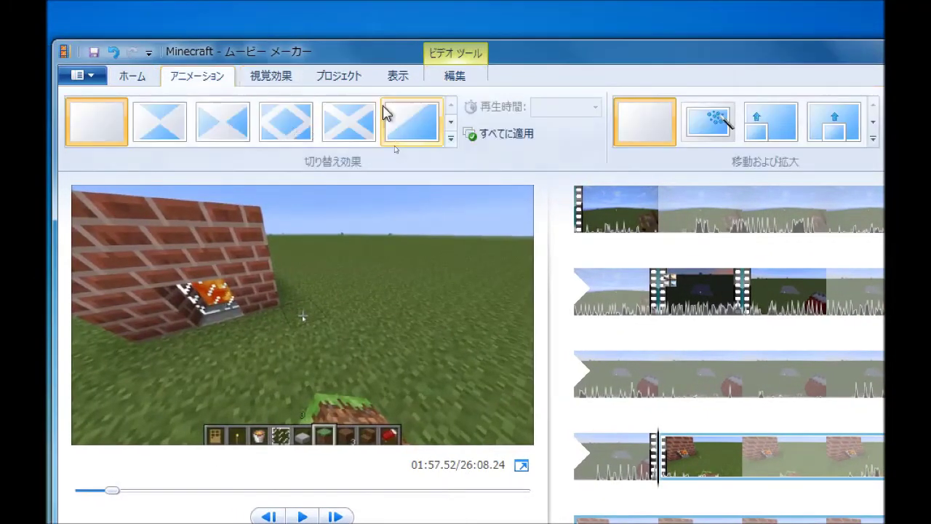
{"action": "left_click", "coordinate": [451, 123]}
{"action": "left_click", "coordinate": [422, 135]}
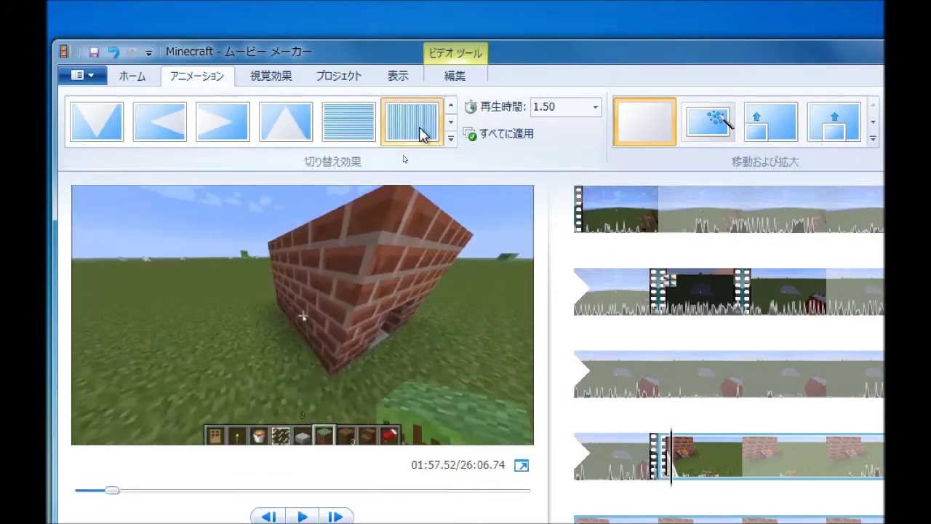
{"action": "left_click", "coordinate": [276, 139]}
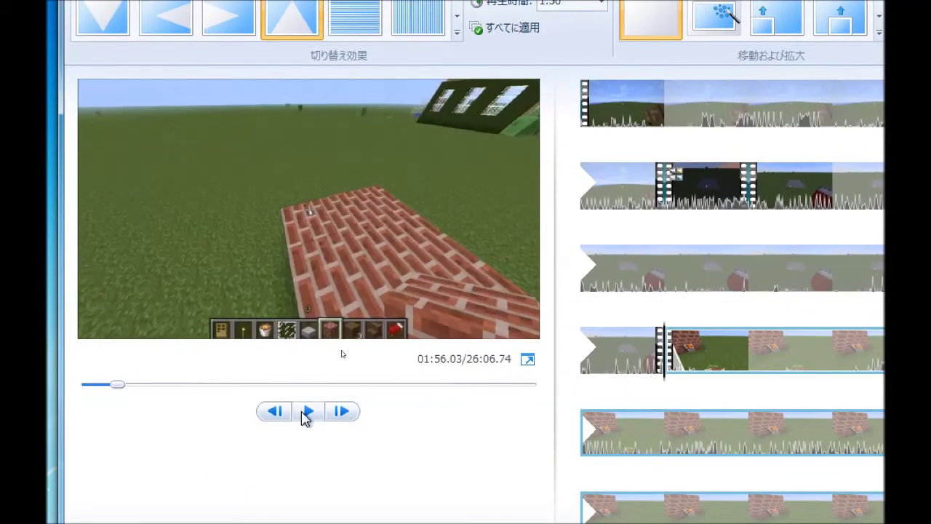
{"action": "left_click", "coordinate": [305, 413]}
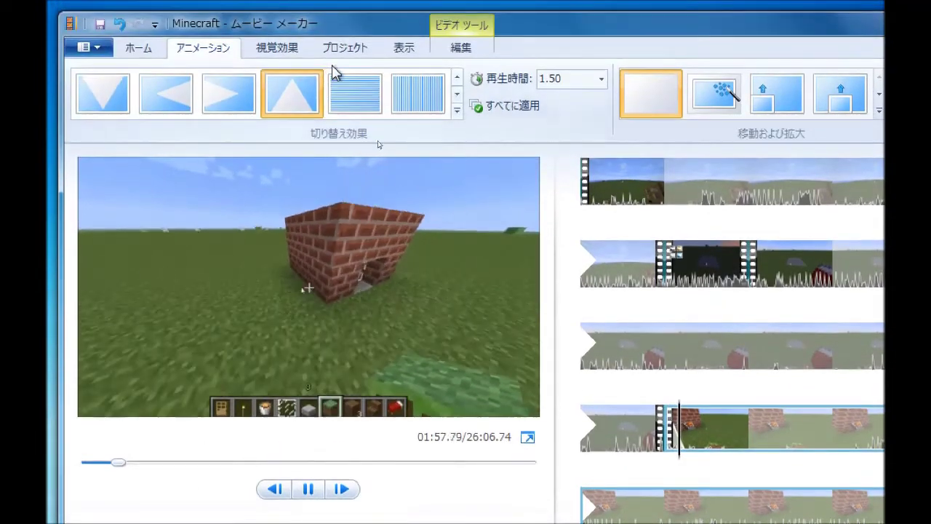
Step: Browse the transition gallery and apply the small-square-blocks transition to the start of the fireplace segment
{"action": "left_click", "coordinate": [456, 93]}
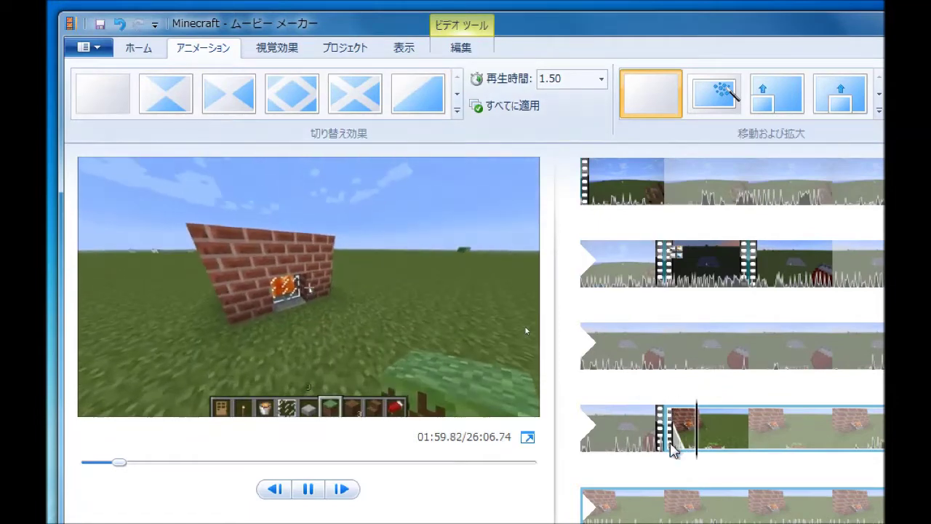
{"action": "left_click", "coordinate": [668, 436]}
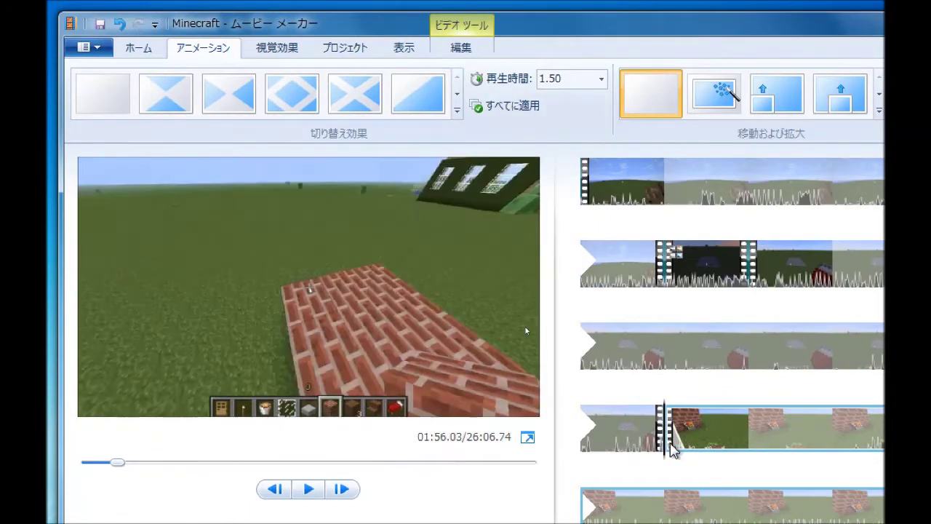
{"action": "left_click", "coordinate": [458, 99]}
{"action": "left_click_drag", "start_coordinate": [458, 105], "coordinate": [456, 122]}
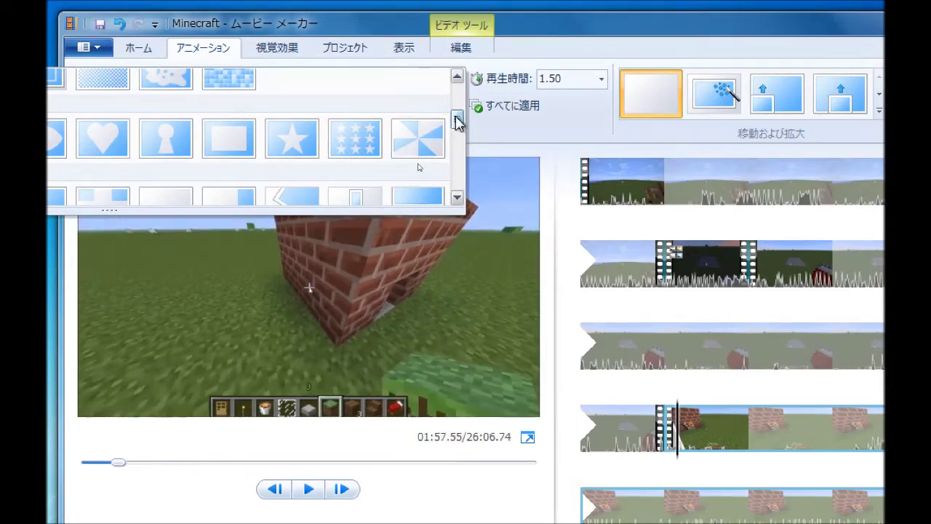
{"action": "left_click_drag", "start_coordinate": [457, 122], "coordinate": [459, 127]}
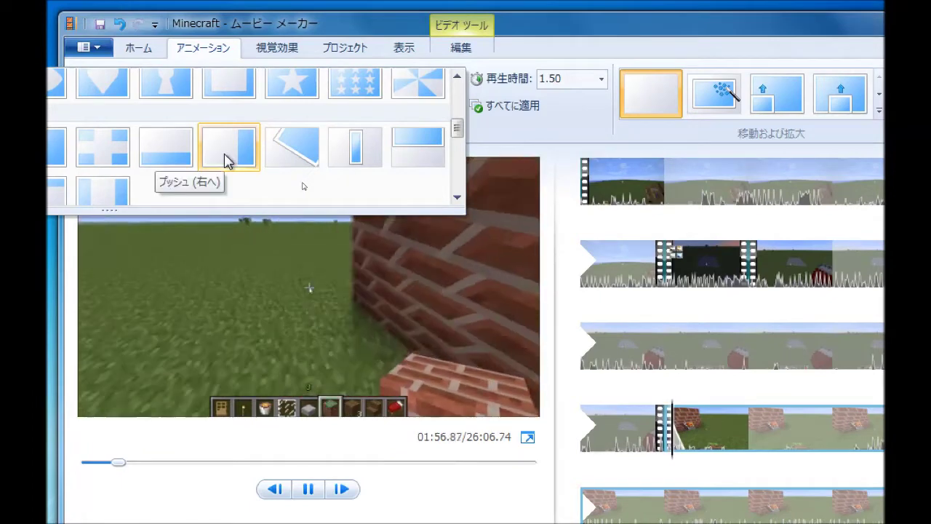
{"action": "left_click_drag", "start_coordinate": [458, 130], "coordinate": [460, 160]}
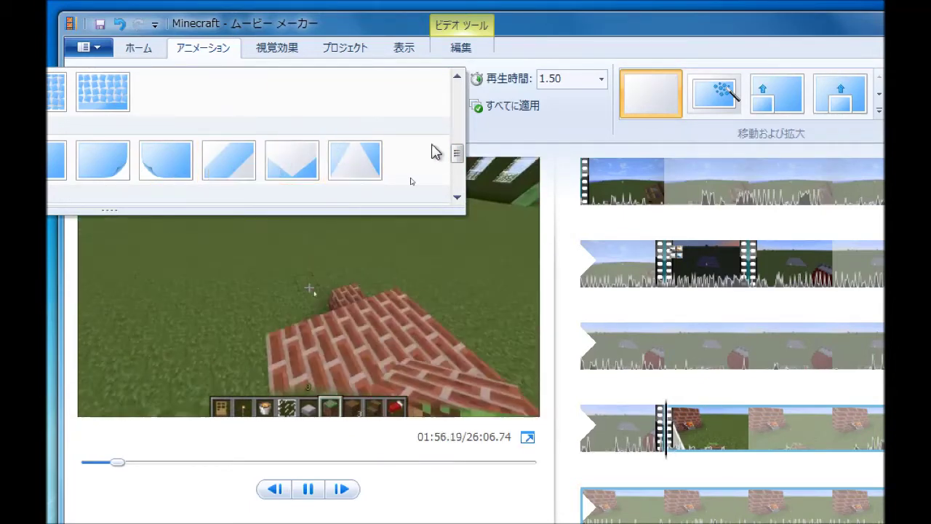
{"action": "left_click_drag", "start_coordinate": [457, 152], "coordinate": [458, 184]}
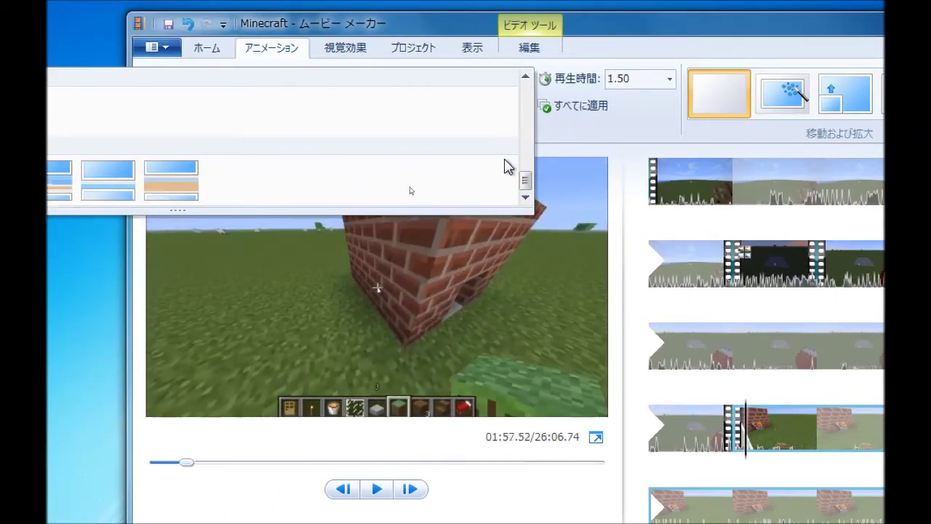
{"action": "left_click_drag", "start_coordinate": [526, 191], "coordinate": [525, 105]}
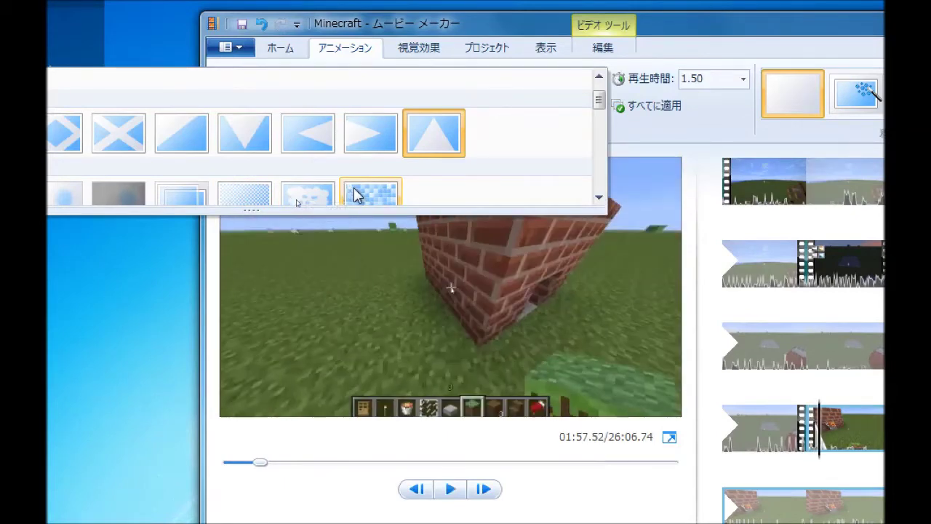
{"action": "left_click", "coordinate": [357, 195]}
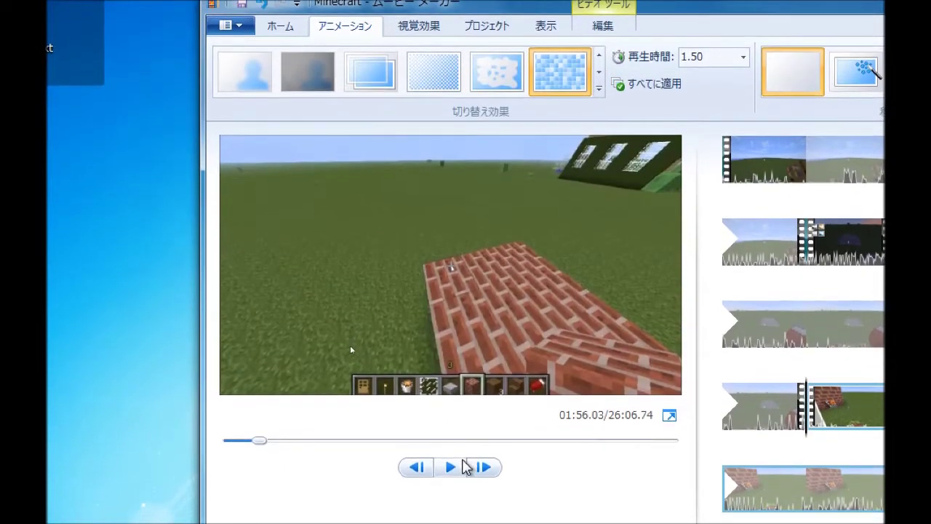
Step: Play through the small-square-blocks transition to check it, and split the fireplace clip at 02:03.58, beside the brick wall
{"action": "left_click", "coordinate": [458, 485]}
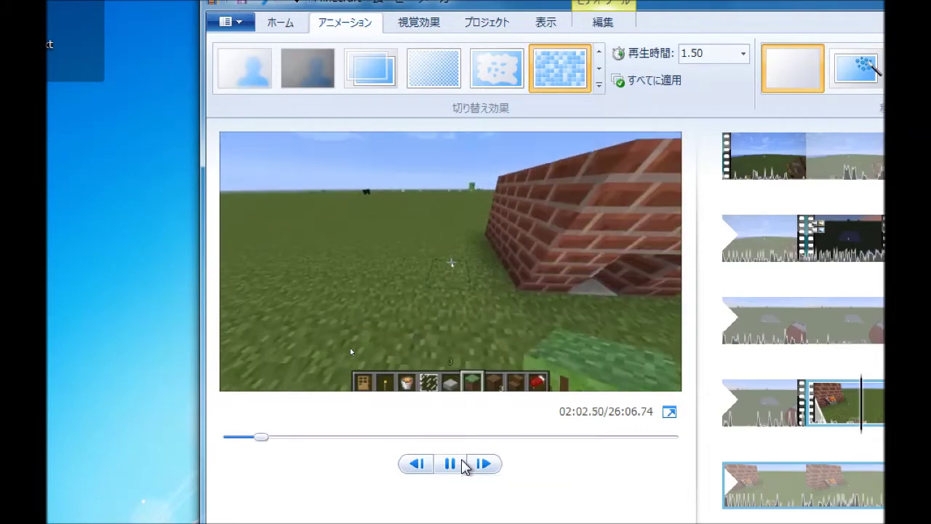
{"action": "left_click", "coordinate": [461, 459]}
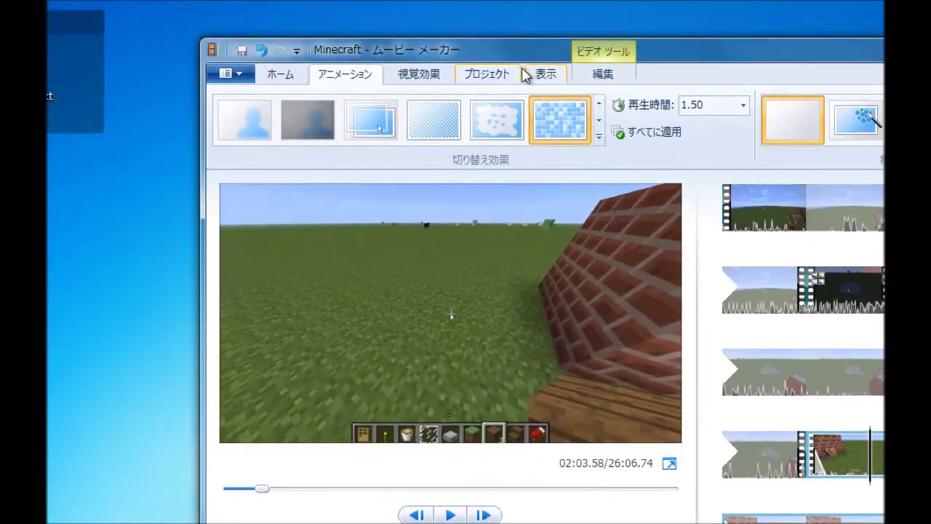
{"action": "left_click", "coordinate": [628, 77]}
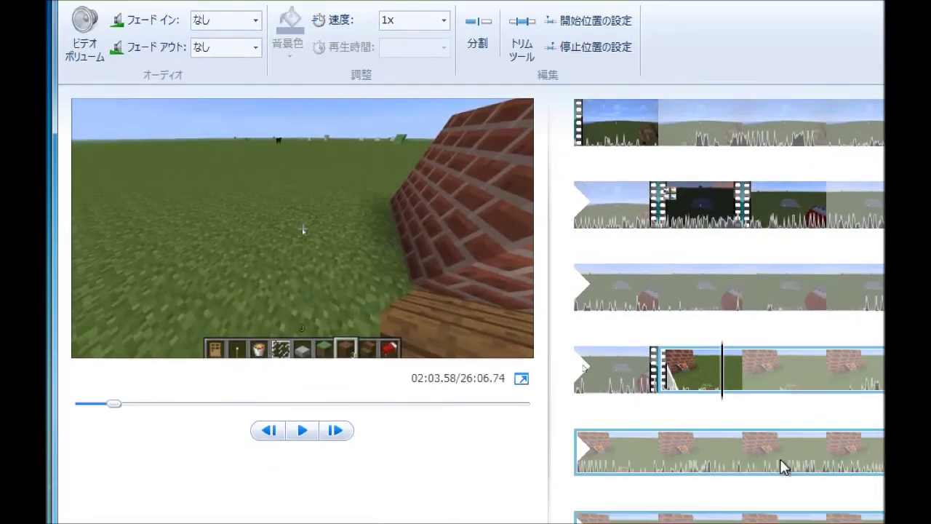
{"action": "left_click", "coordinate": [781, 461]}
{"action": "left_click", "coordinate": [484, 73]}
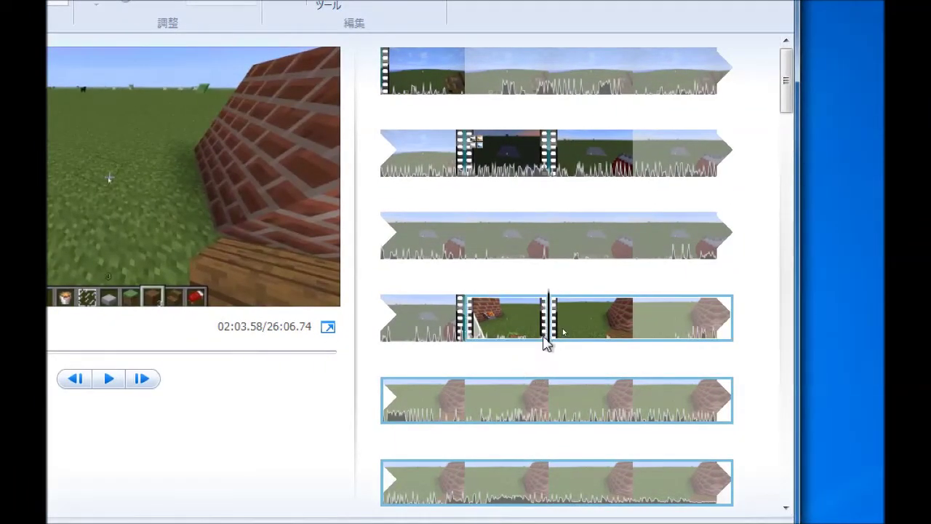
Step: Find the end of the brick fireplace building section and split the clip at 03:00.60
{"action": "left_click", "coordinate": [568, 389]}
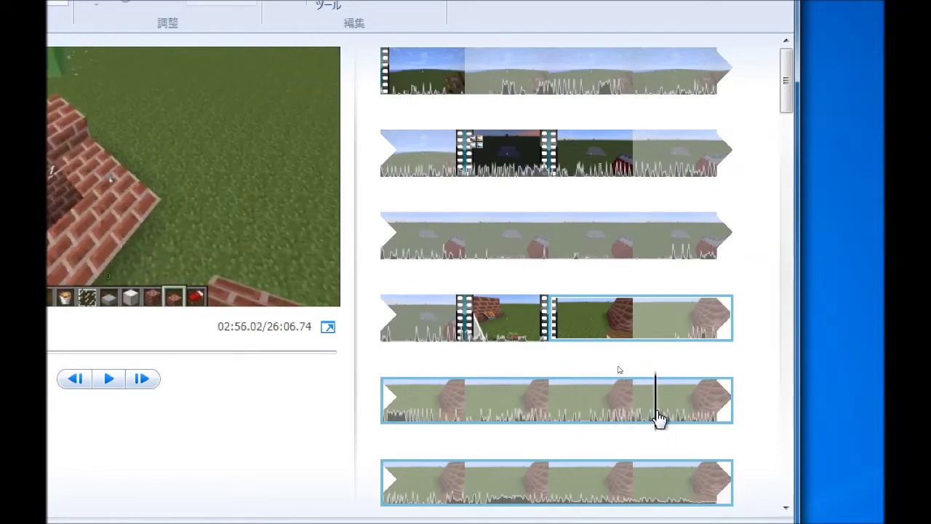
{"action": "left_click_drag", "start_coordinate": [592, 419], "coordinate": [658, 382]}
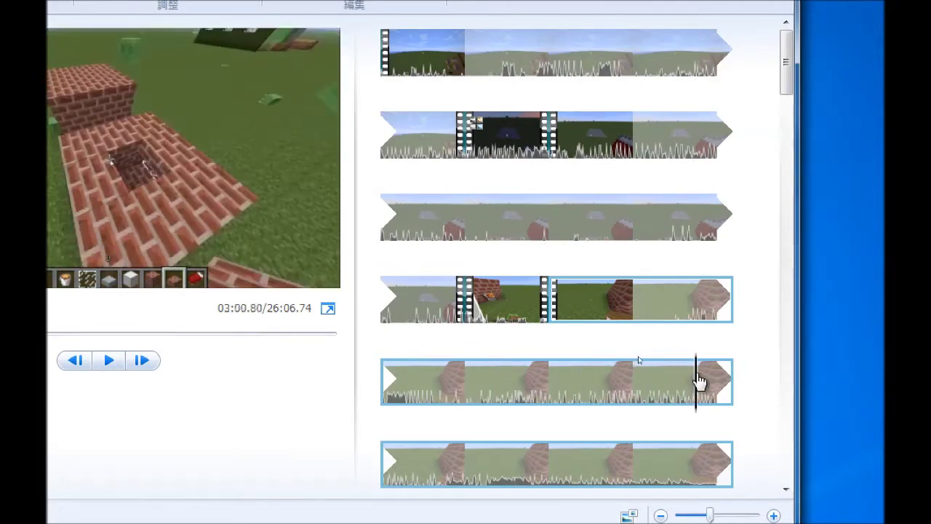
{"action": "left_click_drag", "start_coordinate": [693, 386], "coordinate": [428, 458]}
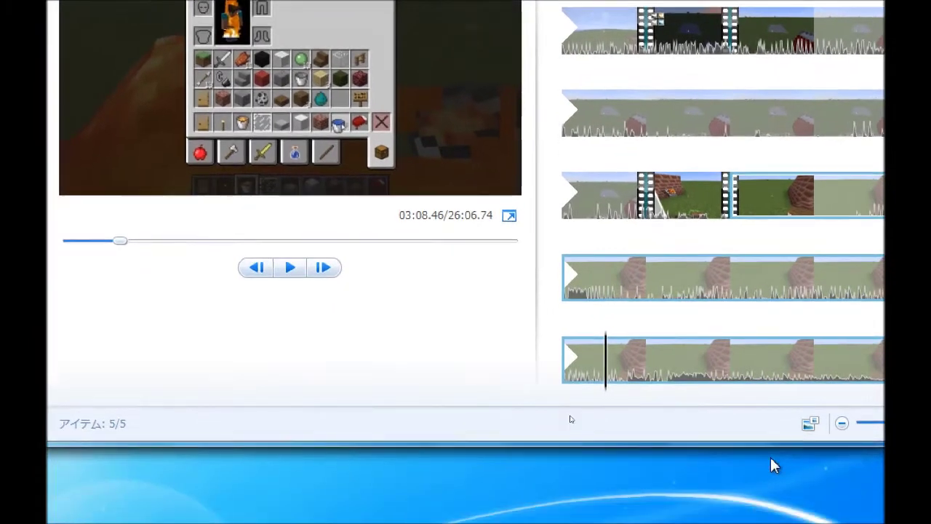
{"action": "left_click_drag", "start_coordinate": [606, 372], "coordinate": [860, 291]}
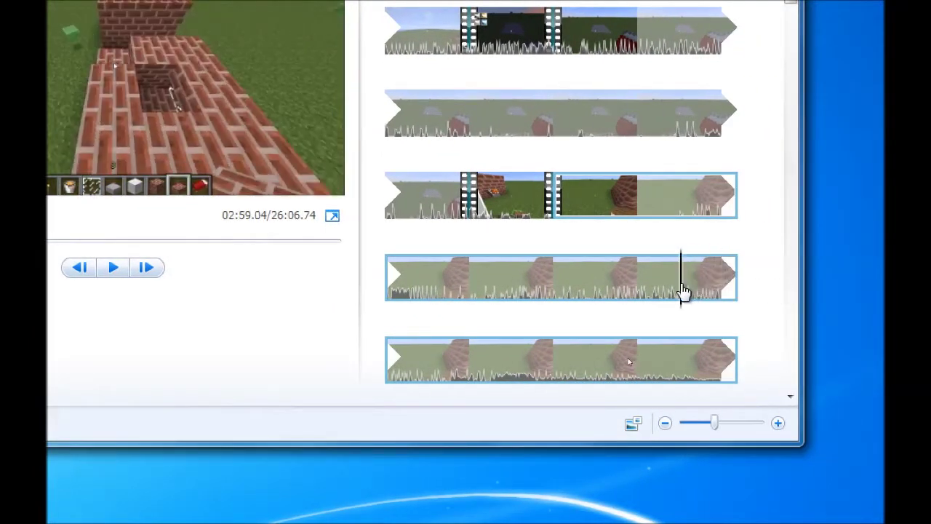
{"action": "mouse_move", "coordinate": [684, 291]}
{"action": "left_mouse_down"}
{"action": "mouse_move", "coordinate": [722, 290]}
{"action": "mouse_move", "coordinate": [702, 293]}
{"action": "left_mouse_up"}
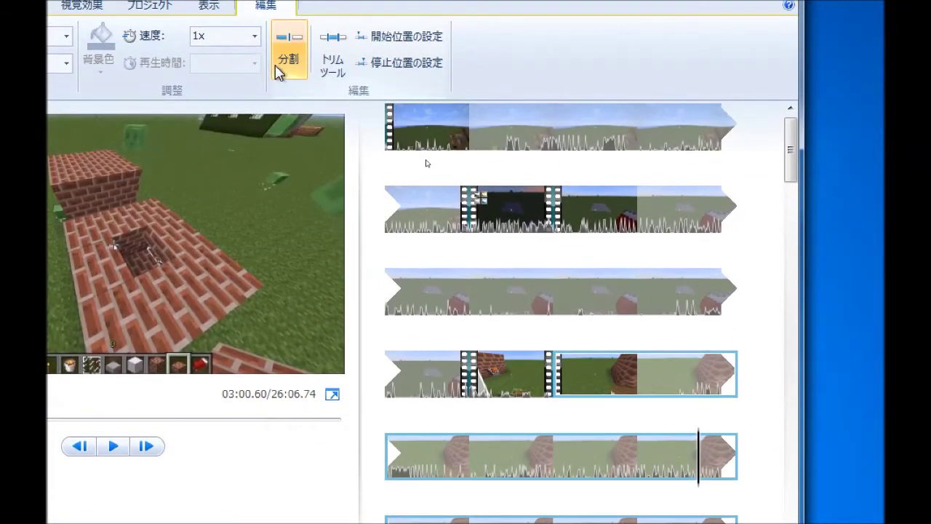
{"action": "left_click", "coordinate": [277, 67]}
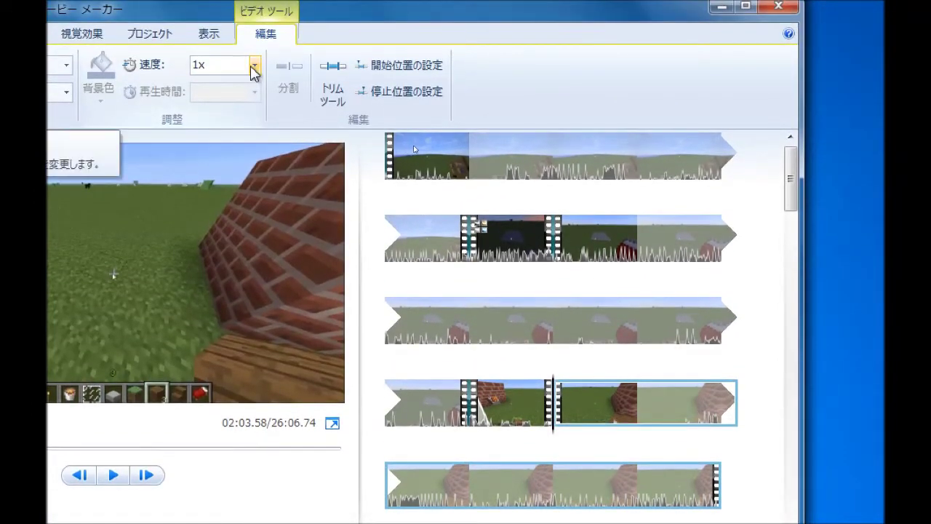
Step: Set the speed of the segment between the splits to 4x, and play from 01:54.50 to check it
{"action": "left_click", "coordinate": [255, 66]}
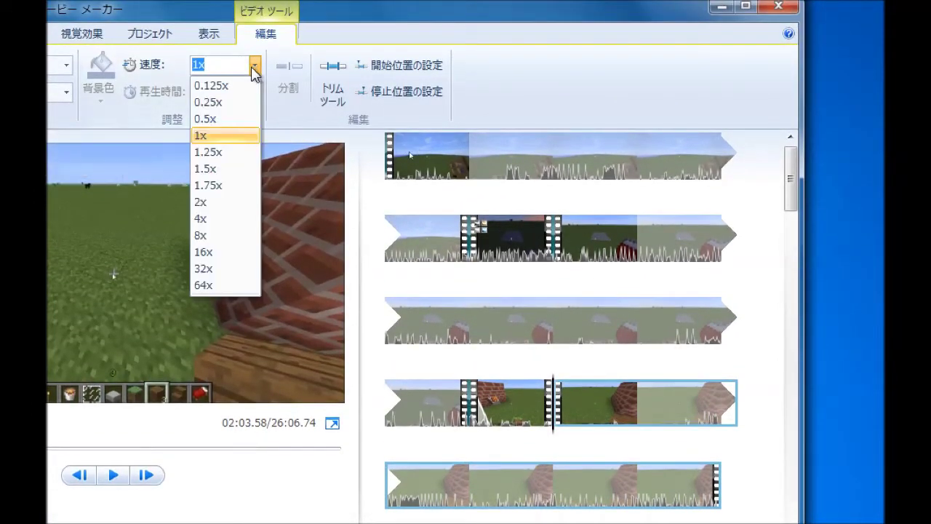
{"action": "left_click", "coordinate": [216, 221]}
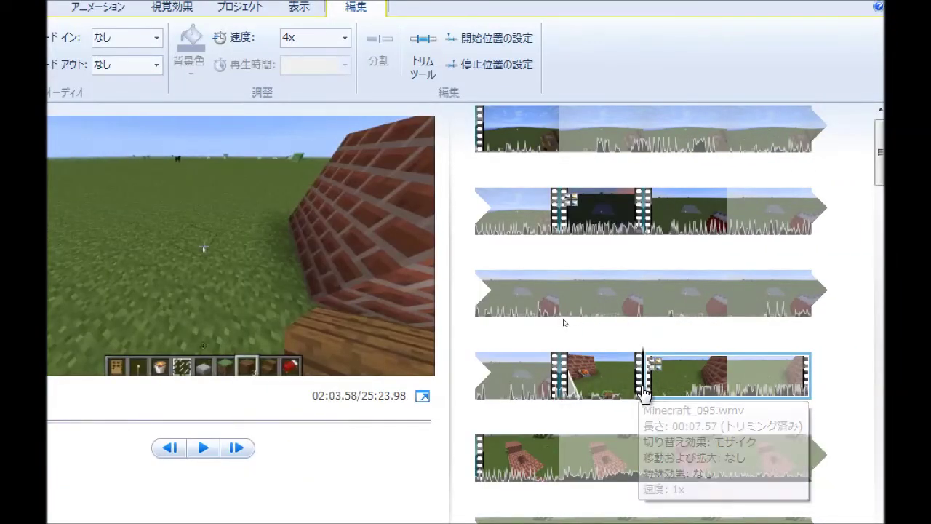
{"action": "left_click_drag", "start_coordinate": [643, 393], "coordinate": [547, 378]}
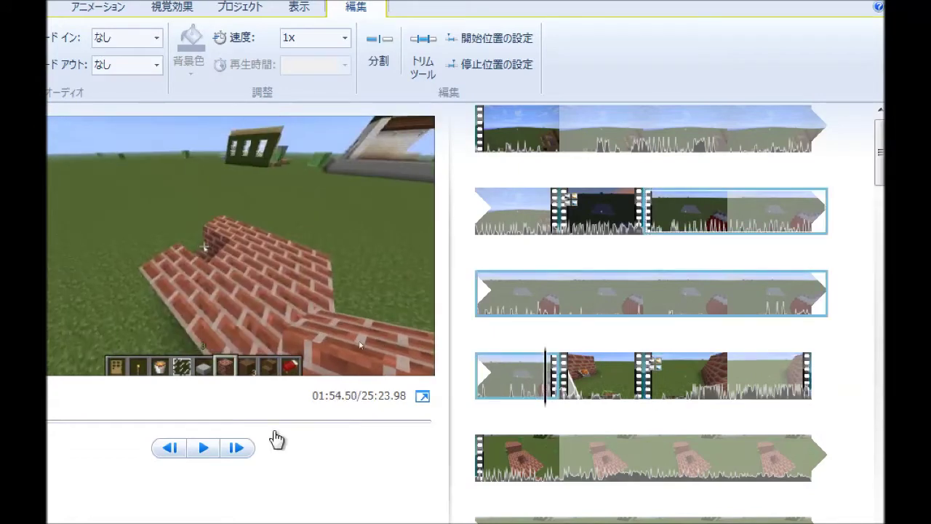
{"action": "left_click", "coordinate": [207, 446]}
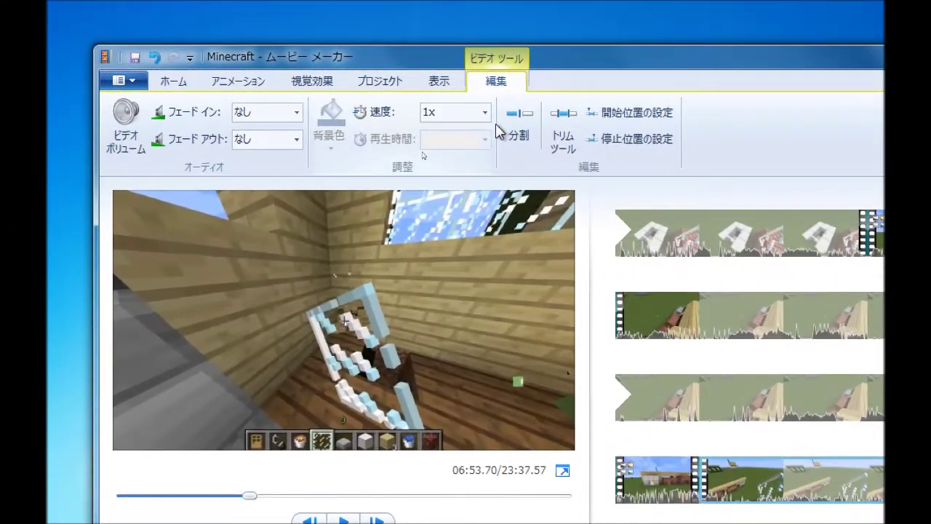
Step: Split the clip at 06:53.70 inside the wooden house, and play Minecraft_094.wmv from the 20120816_Minecraft folder to check it
{"action": "left_click", "coordinate": [513, 127]}
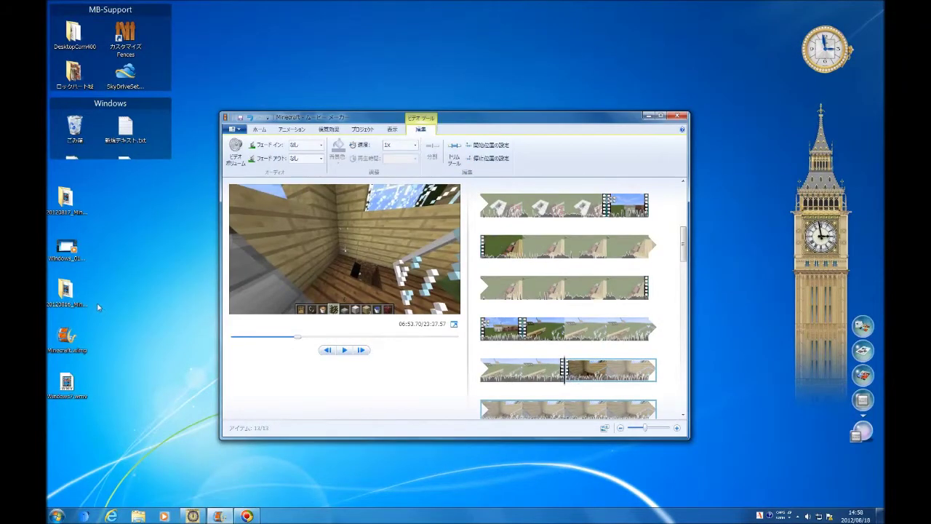
{"action": "double_click", "coordinate": [66, 292]}
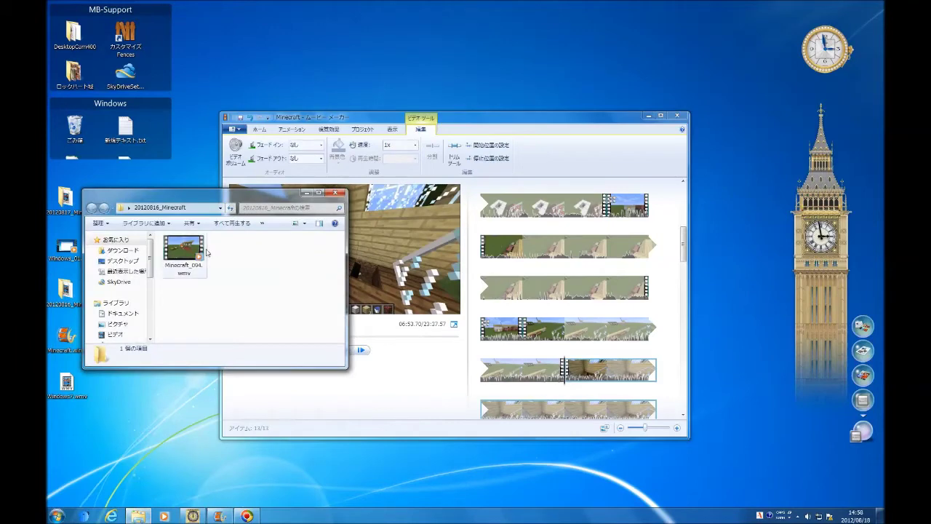
{"action": "left_click", "coordinate": [206, 252]}
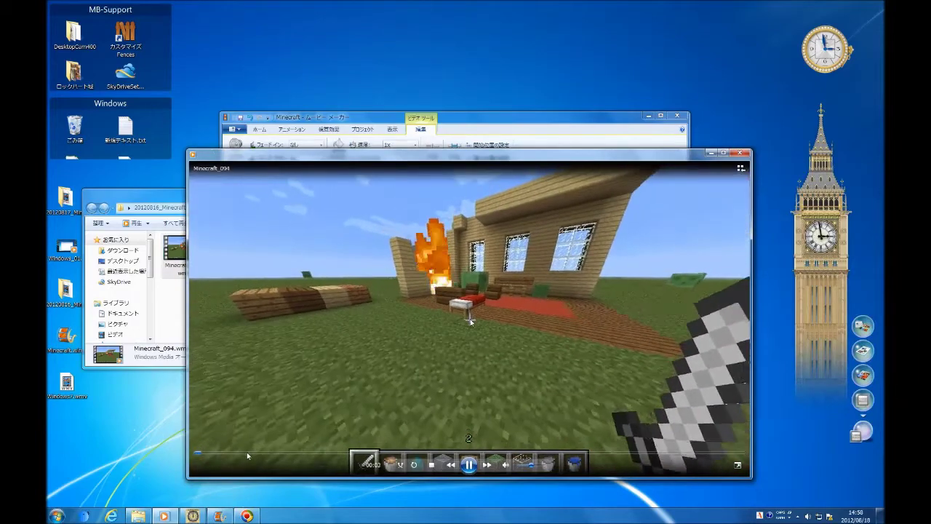
{"action": "left_click", "coordinate": [247, 453]}
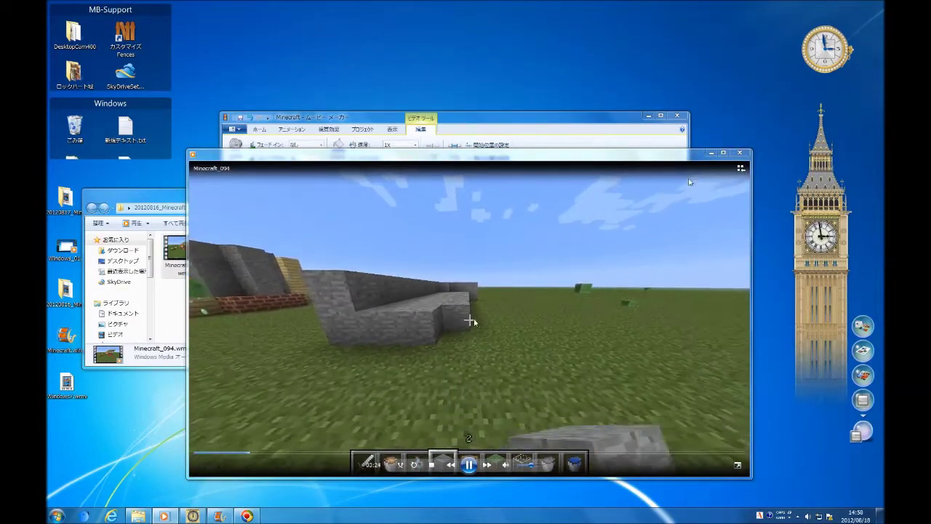
{"action": "left_click", "coordinate": [739, 154]}
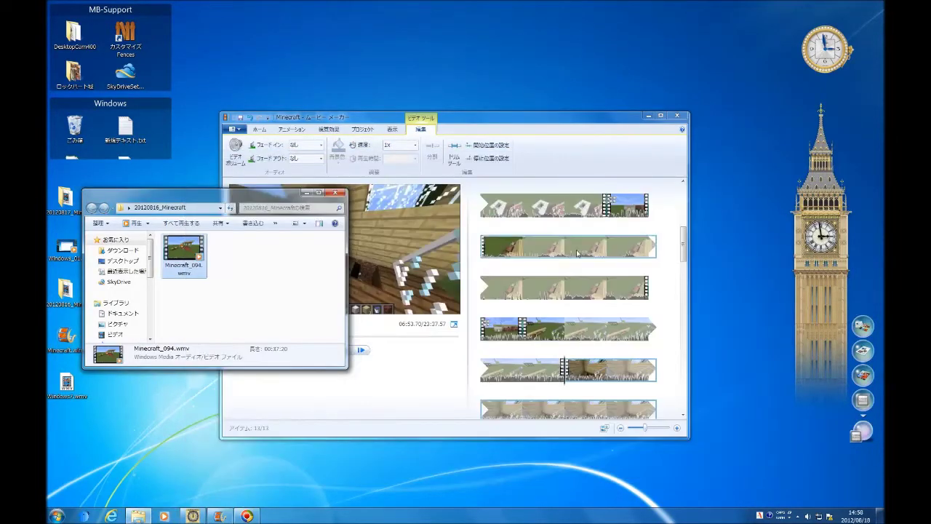
Step: Insert Minecraft_094.wmv into the project's timeline at the 06:53.70 split
{"action": "left_click_drag", "start_coordinate": [184, 255], "coordinate": [579, 385]}
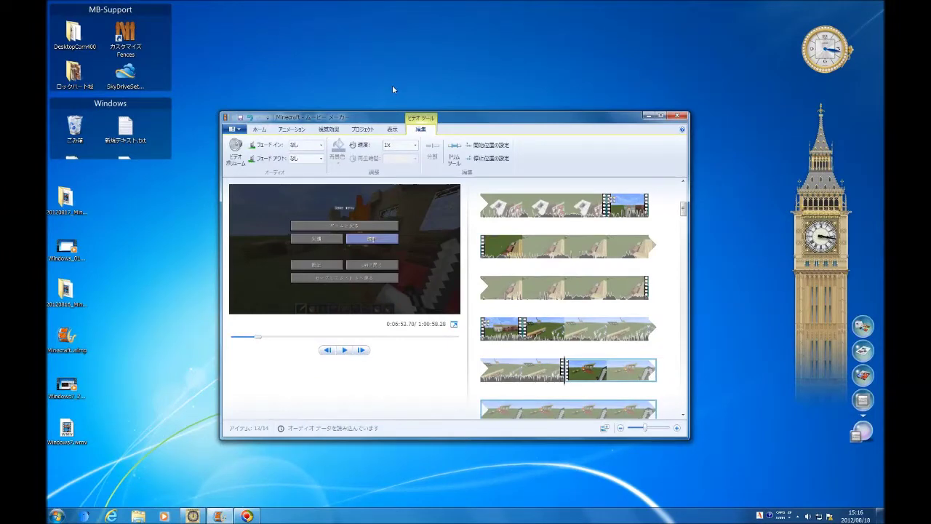
{"action": "left_click", "coordinate": [579, 382]}
{"action": "left_click", "coordinate": [573, 383]}
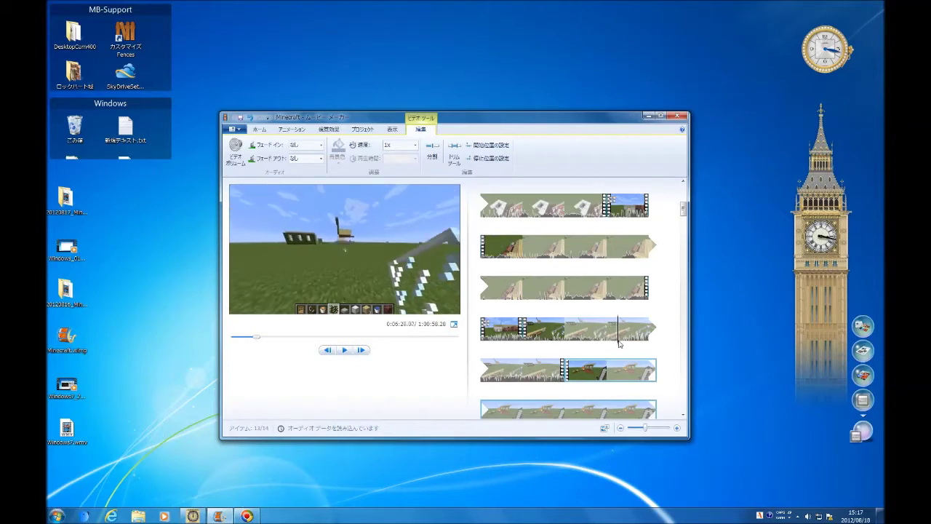
Step: Split the clip before the inserted video at 06:41.36, and delete the remainder between that split and the inserted video
{"action": "left_click_drag", "start_coordinate": [631, 343], "coordinate": [651, 344]}
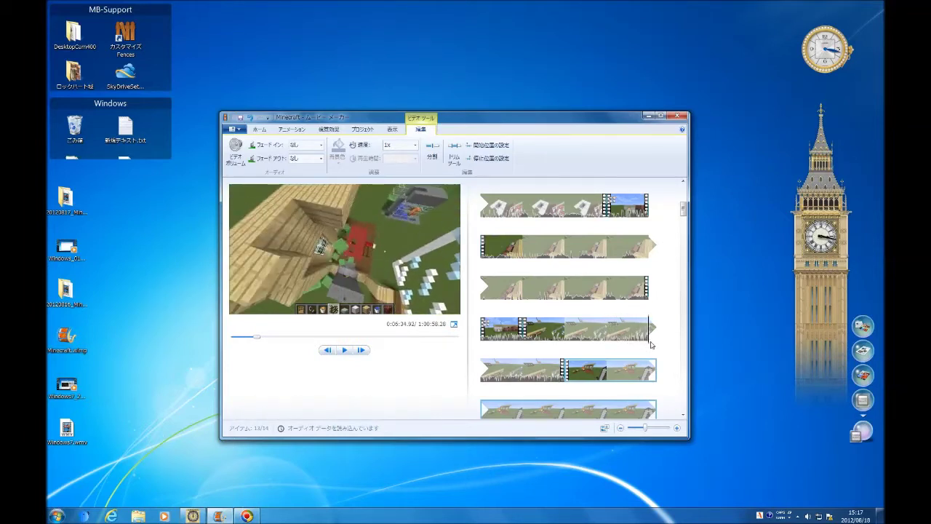
{"action": "left_click", "coordinate": [655, 345]}
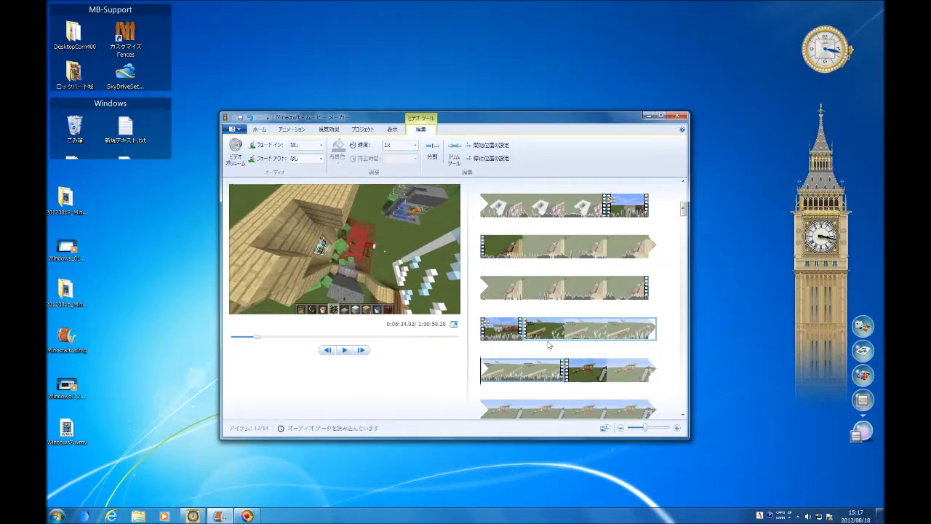
{"action": "left_click_drag", "start_coordinate": [482, 371], "coordinate": [511, 374]}
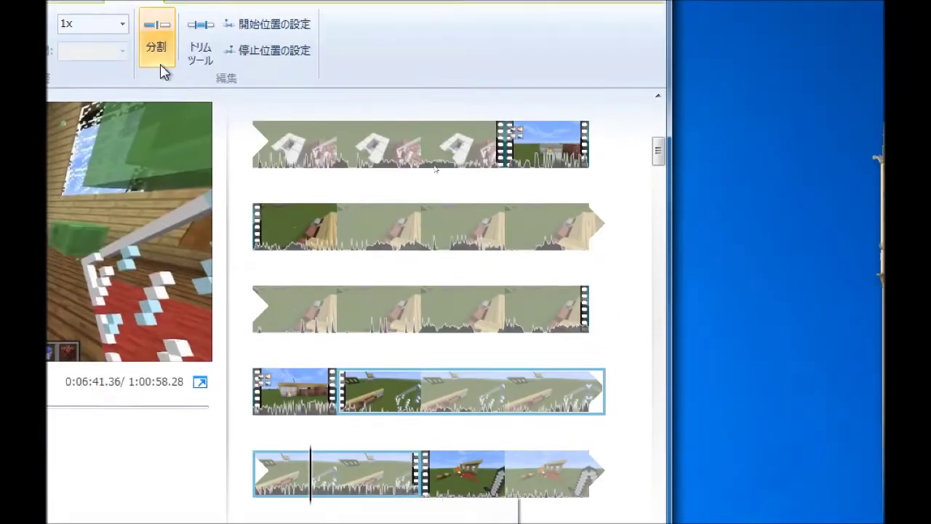
{"action": "left_click", "coordinate": [162, 69]}
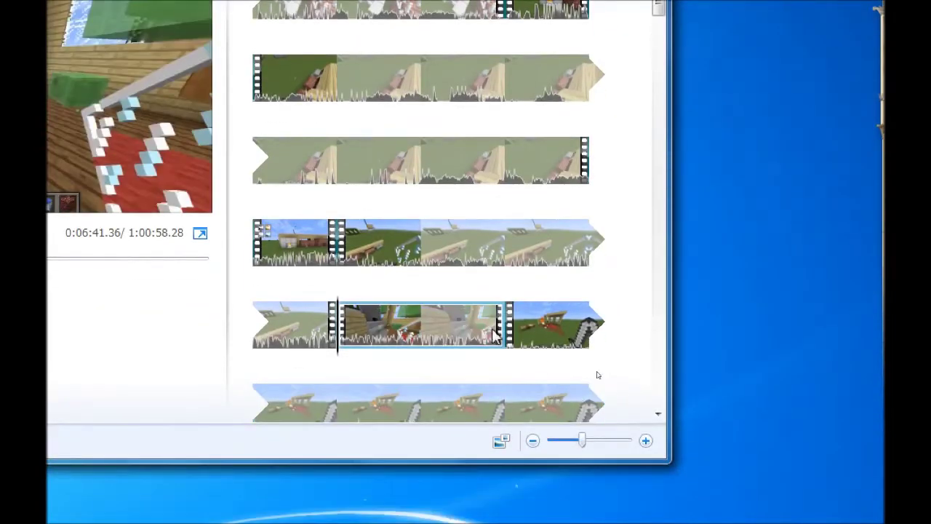
{"action": "right_click", "coordinate": [494, 334]}
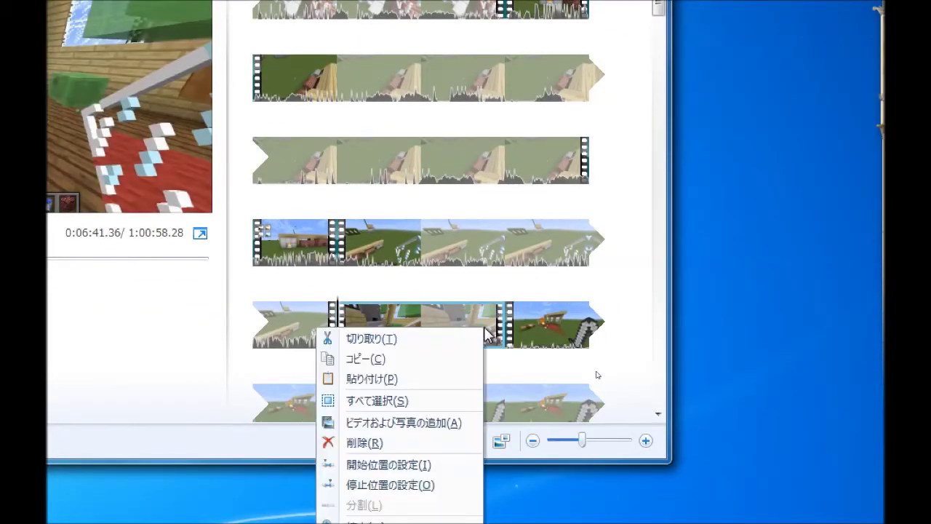
{"action": "left_click", "coordinate": [432, 442]}
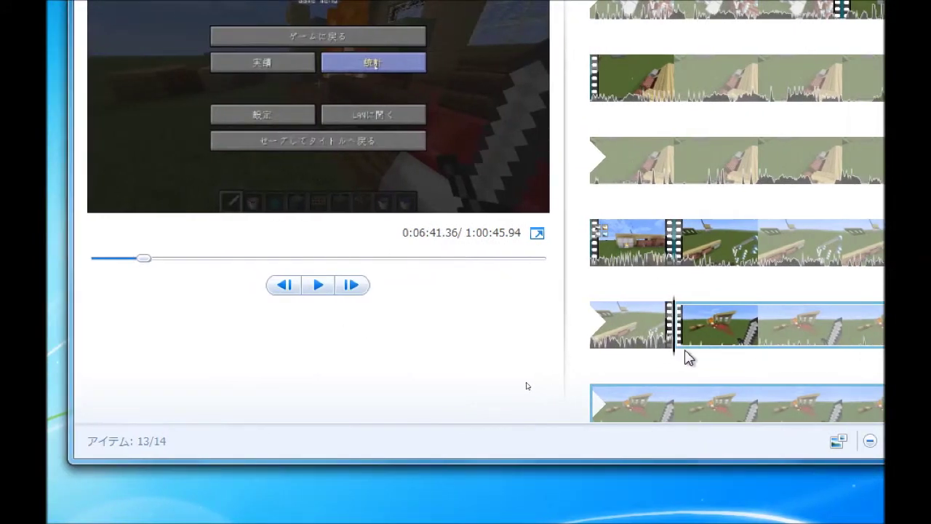
Step: Split the inserted video at 06:42.89, just after the game menu, and delete its short opening segment
{"action": "left_click_drag", "start_coordinate": [675, 350], "coordinate": [688, 352]}
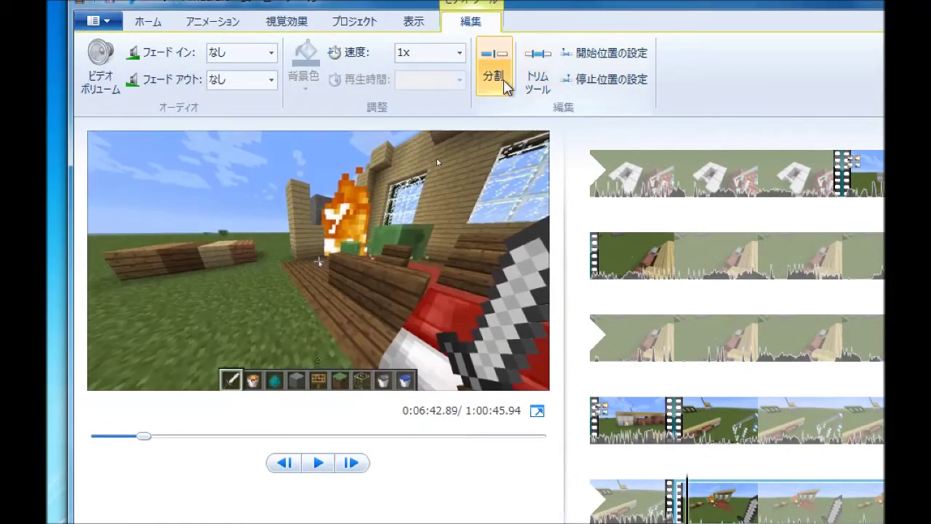
{"action": "left_click", "coordinate": [495, 4]}
{"action": "right_click", "coordinate": [556, 453]}
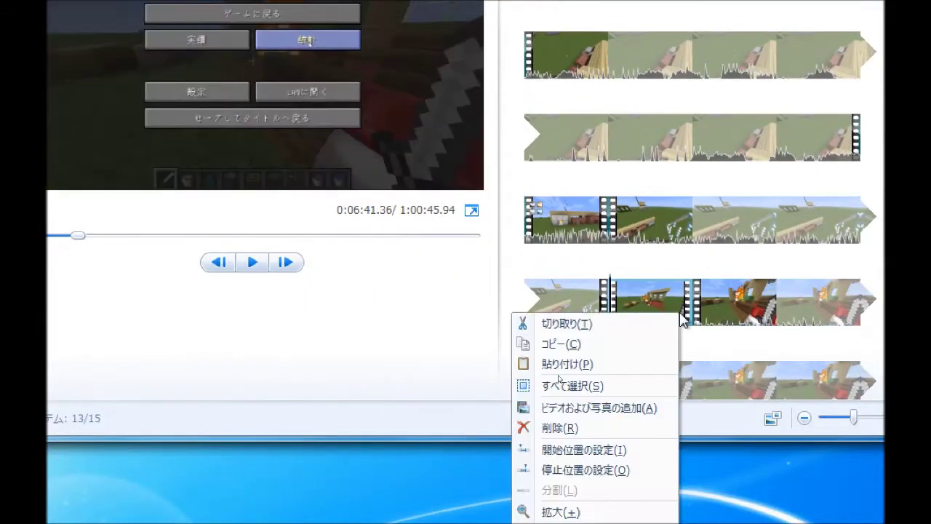
{"action": "left_click", "coordinate": [611, 427]}
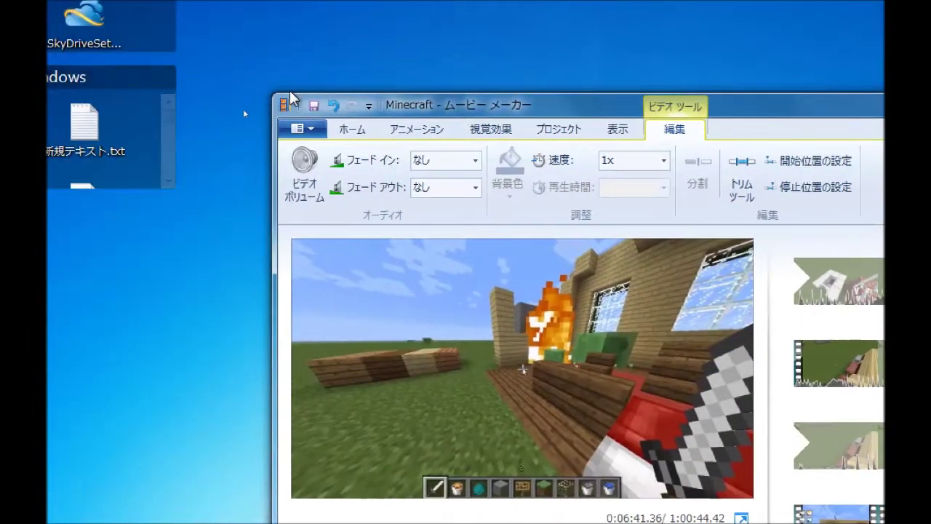
Step: Apply the vertical-stripe transition to the start of the inserted sword clip
{"action": "left_click", "coordinate": [416, 129]}
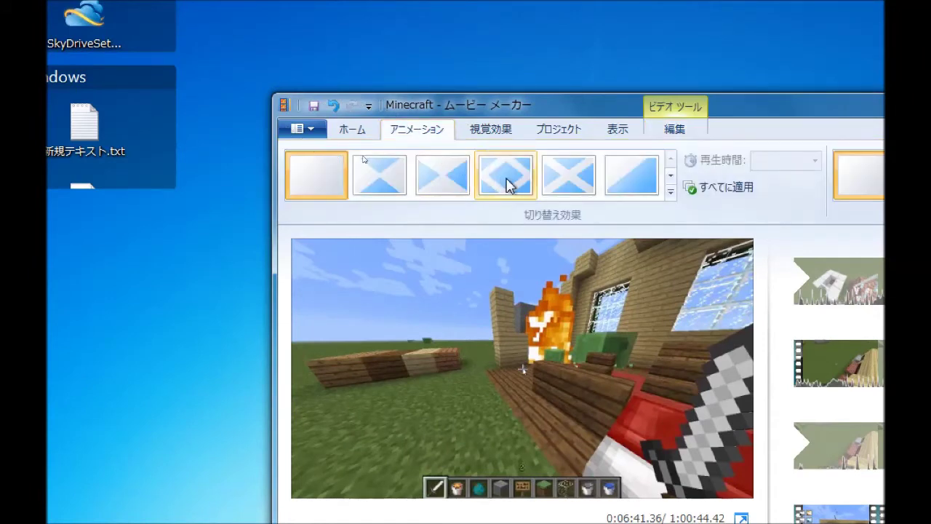
{"action": "scroll", "coordinate": [659, 172], "scroll_direction": "down", "scroll_amount": 1}
{"action": "left_click", "coordinate": [646, 171]}
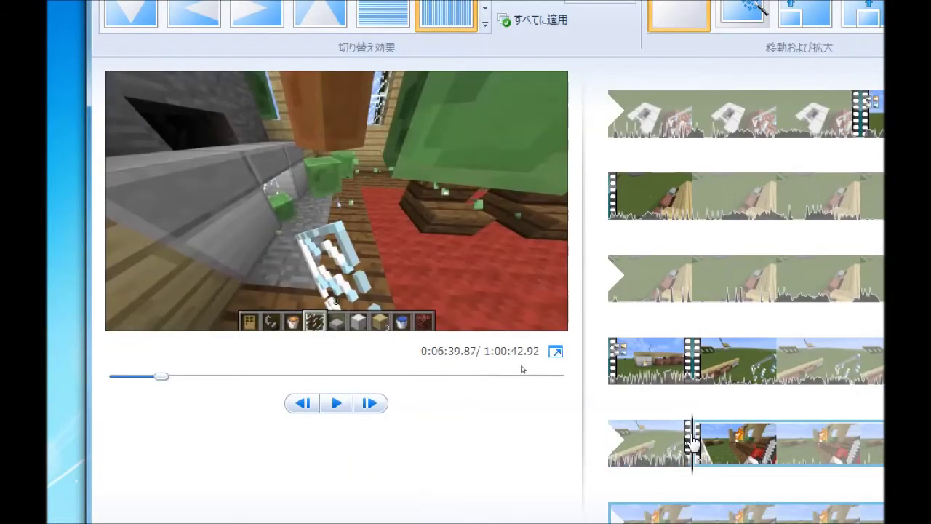
Step: Play from 06:38.21 across the cut to check the vertical-stripe transition into the sword clip
{"action": "left_click", "coordinate": [677, 440]}
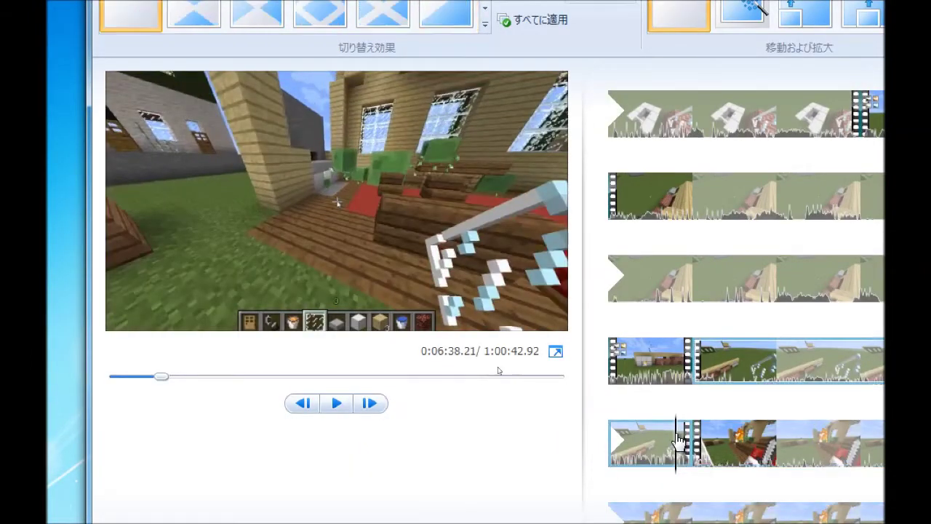
{"action": "left_click", "coordinate": [336, 404]}
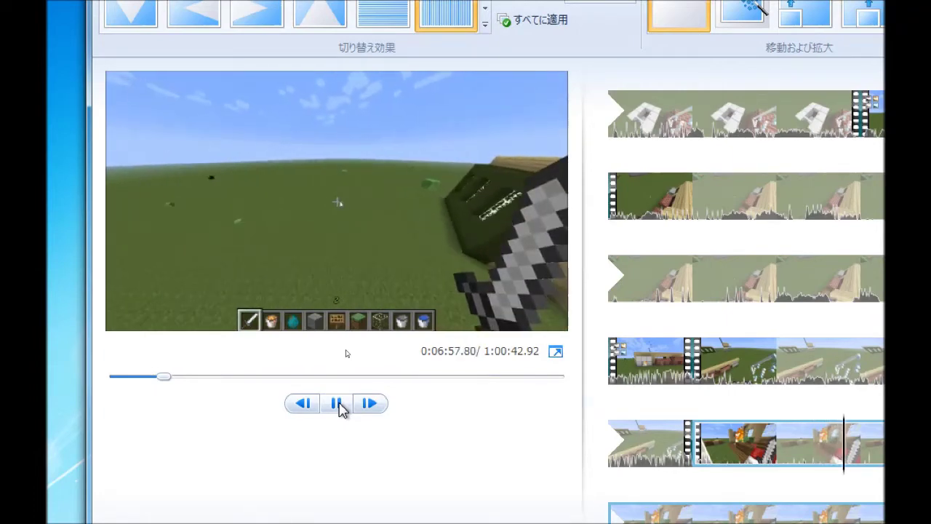
{"action": "left_click", "coordinate": [337, 403]}
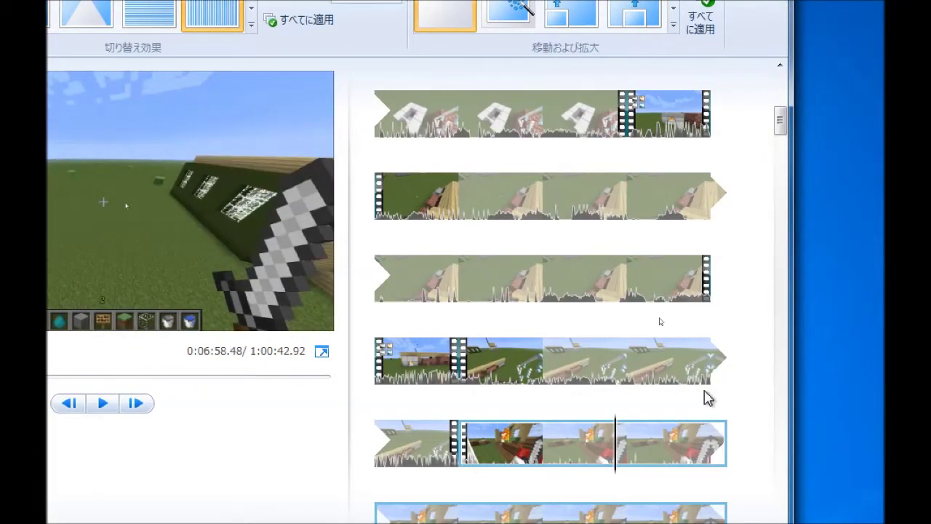
Step: Insert a title card before the first clip, at the start of the movie
{"action": "left_click_drag", "start_coordinate": [770, 124], "coordinate": [769, 523]}
{"action": "left_click_drag", "start_coordinate": [770, 464], "coordinate": [743, 12]}
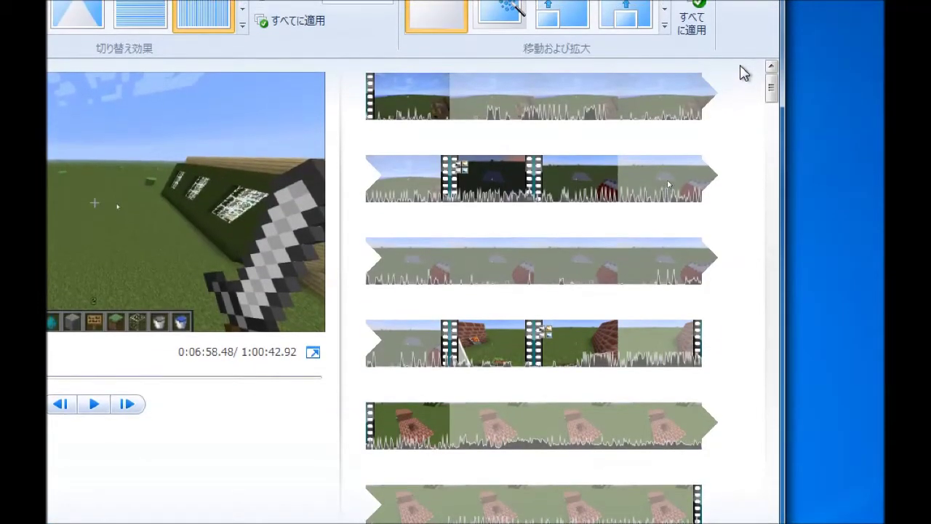
{"action": "left_click", "coordinate": [377, 98]}
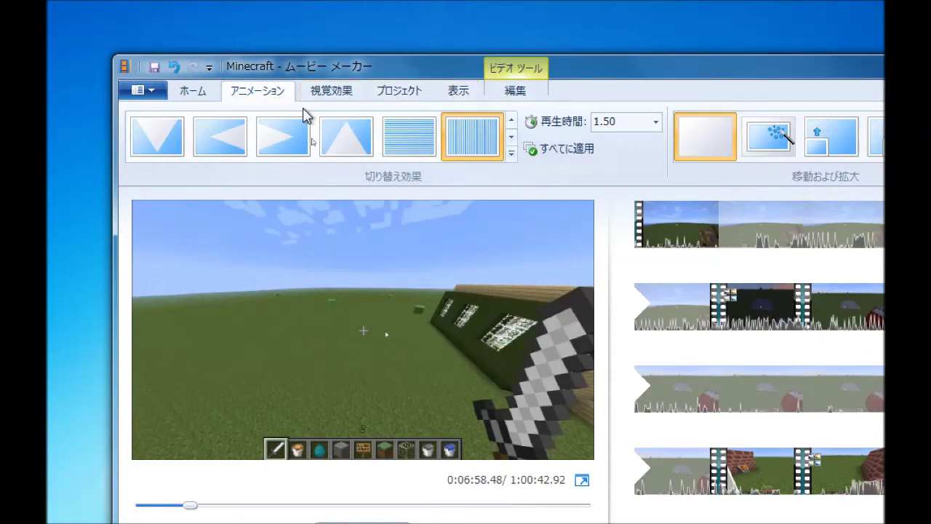
{"action": "left_click", "coordinate": [193, 90]}
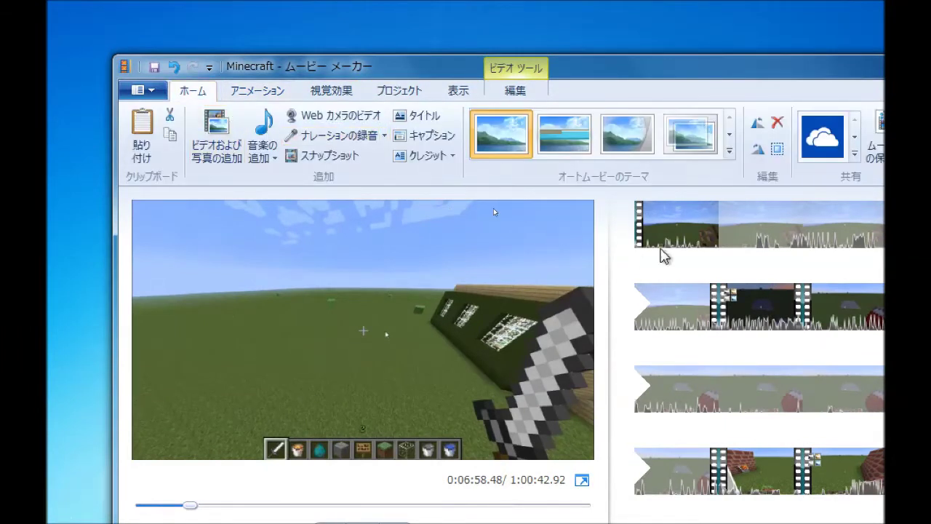
{"action": "left_click", "coordinate": [662, 251]}
{"action": "left_click", "coordinate": [682, 256]}
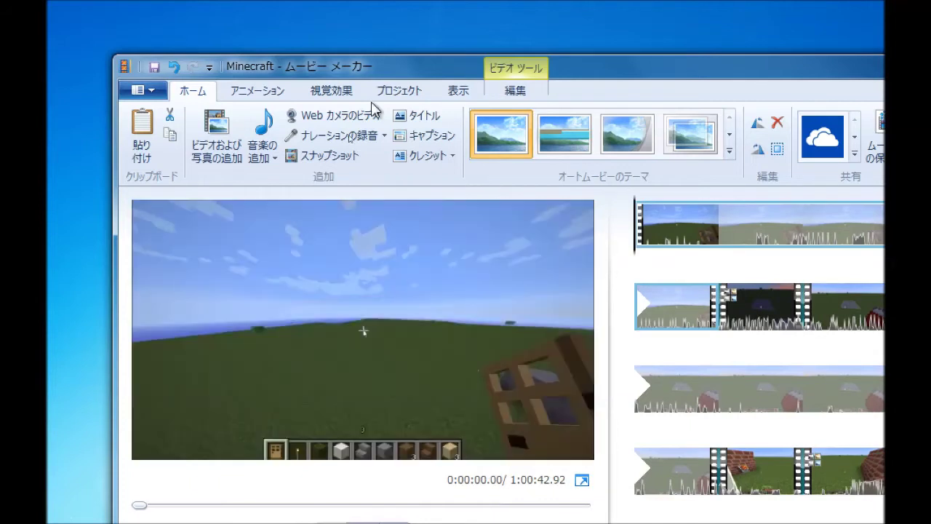
{"action": "left_click", "coordinate": [411, 115]}
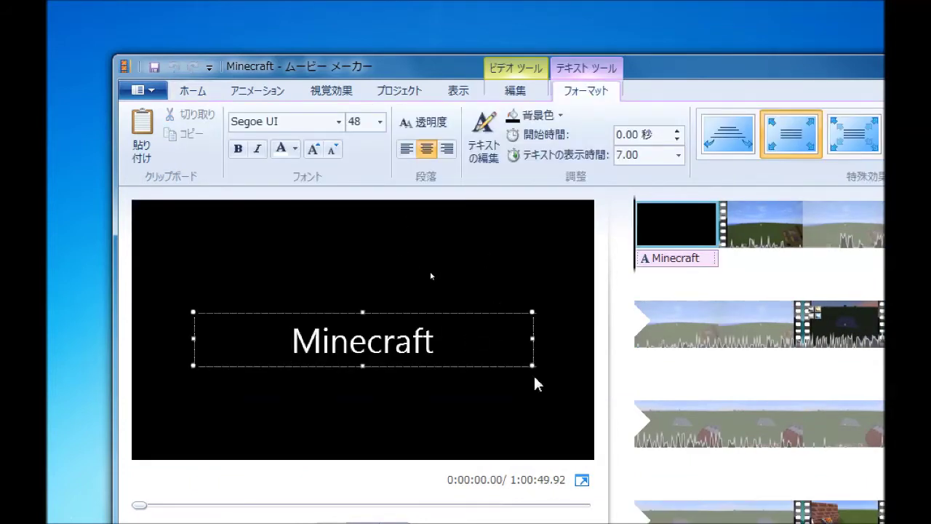
Step: Append "(マインクラフト)" directly after "Minecraft" in the title text
{"action": "type", "text": "()"}
{"action": "key", "text": "Left"}
{"action": "type", "text": "mainn"}
{"action": "key", "text": "BackSpace"}
{"action": "key", "text": "BackSpace"}
{"action": "key", "text": "BackSpace"}
{"action": "key", "text": "BackSpace"}
{"action": "key", "text": "BackSpace"}
{"action": "type", "text": "mainku"}
{"action": "key", "text": "BackSpace"}
{"action": "key", "text": "BackSpace"}
{"action": "key", "text": "BackSpace"}
{"action": "key", "text": "BackSpace"}
{"action": "type", "text": "mainkur"}
{"action": "key", "text": "BackSpace"}
{"action": "type", "text": "rafuto"}
{"action": "key", "text": "space"}
{"action": "key", "text": "Return"}
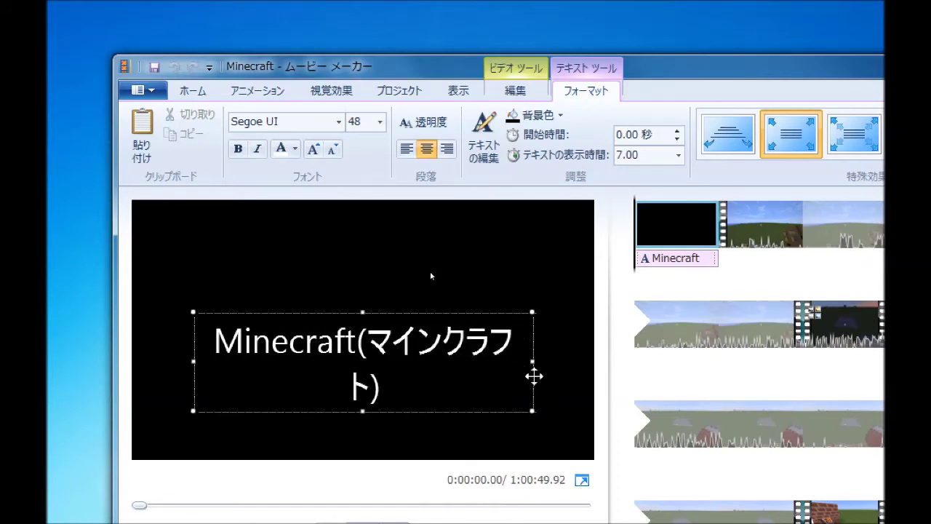
Step: Set the font size of the entire title text to 36
{"action": "left_click_drag", "start_coordinate": [390, 386], "coordinate": [138, 297]}
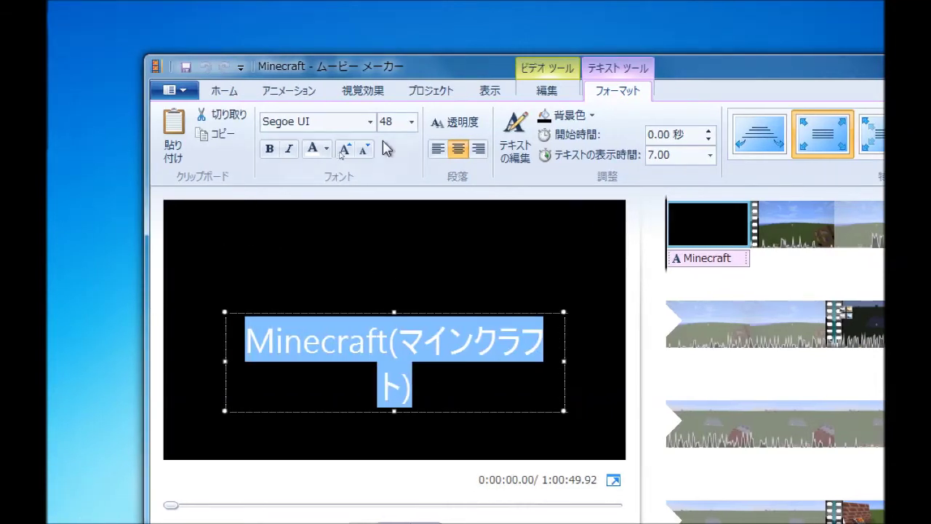
{"action": "left_click", "coordinate": [412, 121]}
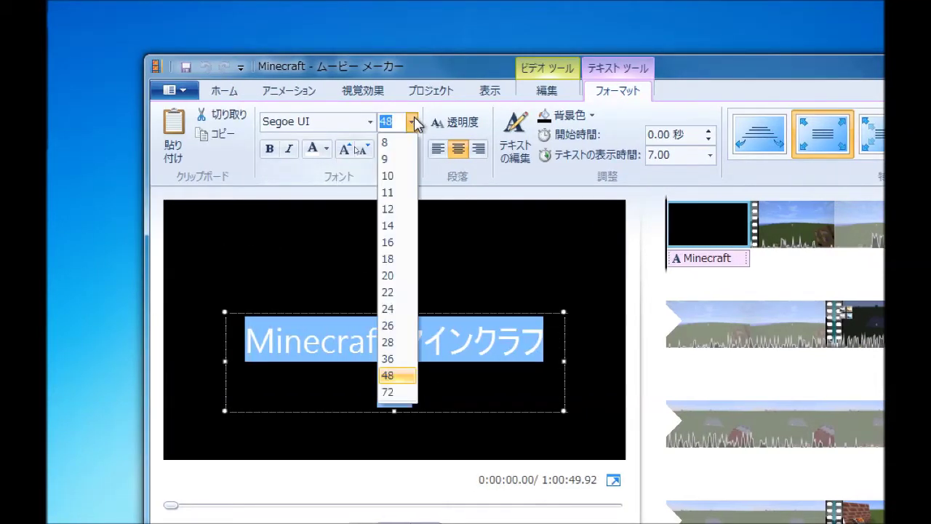
{"action": "left_click", "coordinate": [398, 360]}
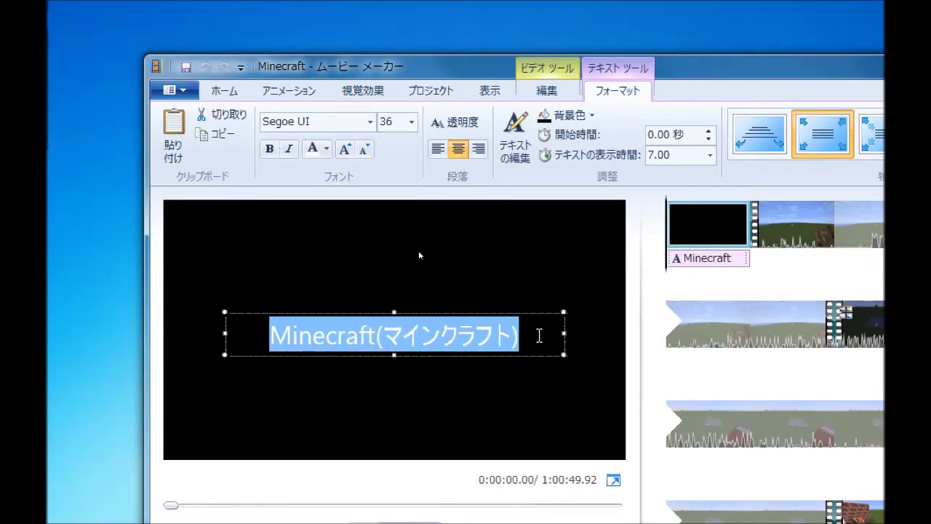
Step: Add the title lines "ホームズの日常 番外編" and "暖炉と221Bの考察 1", a blank line, and "MB-Support"
{"action": "left_click", "coordinate": [539, 335]}
{"action": "key", "text": "Return"}
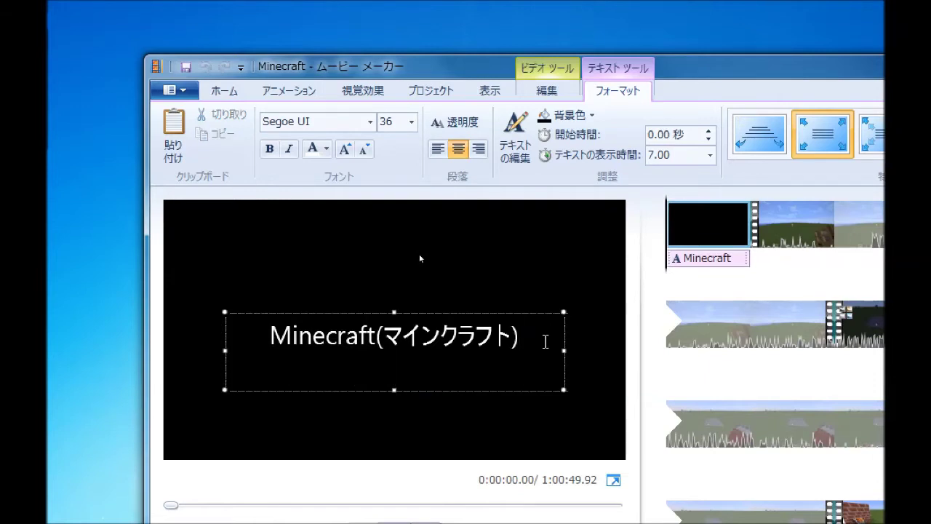
{"action": "type", "text": "ほーむずのにちじょう"}
{"action": "key", "text": "space"}
{"action": "key", "text": "Return"}
{"action": "type", "text": "ばんがいへん"}
{"action": "key", "text": "space"}
{"action": "key", "text": "Return"}
{"action": "key", "text": "Return"}
{"action": "type", "text": "だんろ"}
{"action": "key", "text": "space"}
{"action": "type", "text": "と221Bのこうさつ"}
{"action": "key", "text": "space"}
{"action": "key", "text": "Return"}
{"action": "type", "text": "1Bの考察 1"}
{"action": "key", "text": "Return"}
{"action": "key", "text": "Return"}
{"action": "type", "text": "MB-Support"}
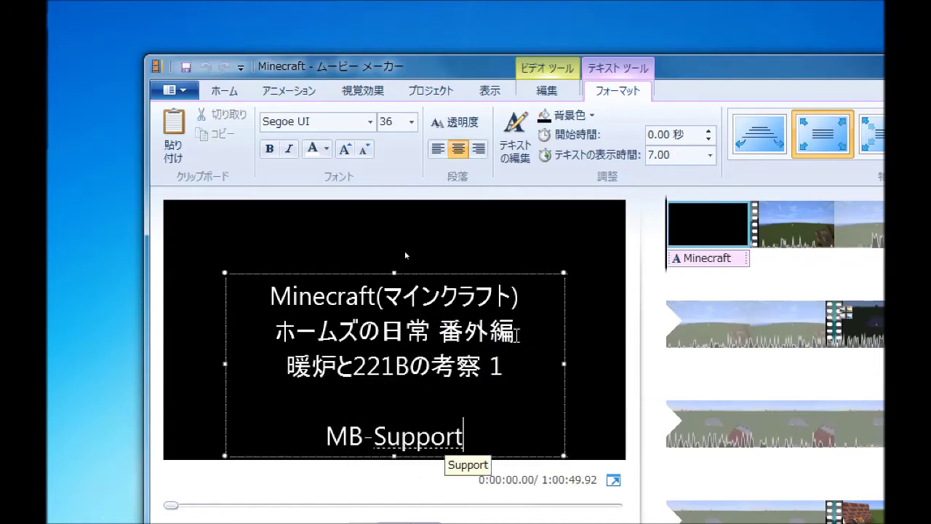
{"action": "key", "text": "Return"}
{"action": "left_click", "coordinate": [376, 221]}
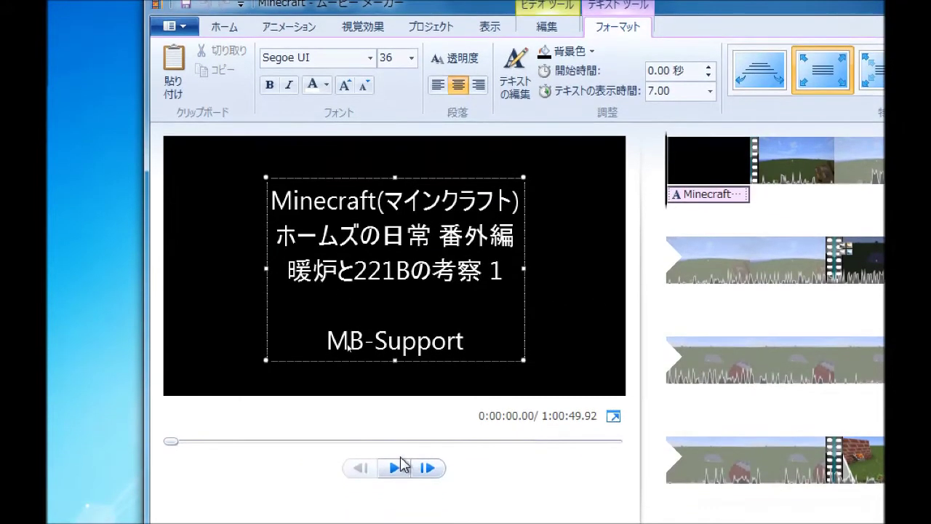
Step: Preview the title, replace its zoom effect with the second effect in the シネマティック (Cinematic) group, and play it again
{"action": "left_click", "coordinate": [400, 458]}
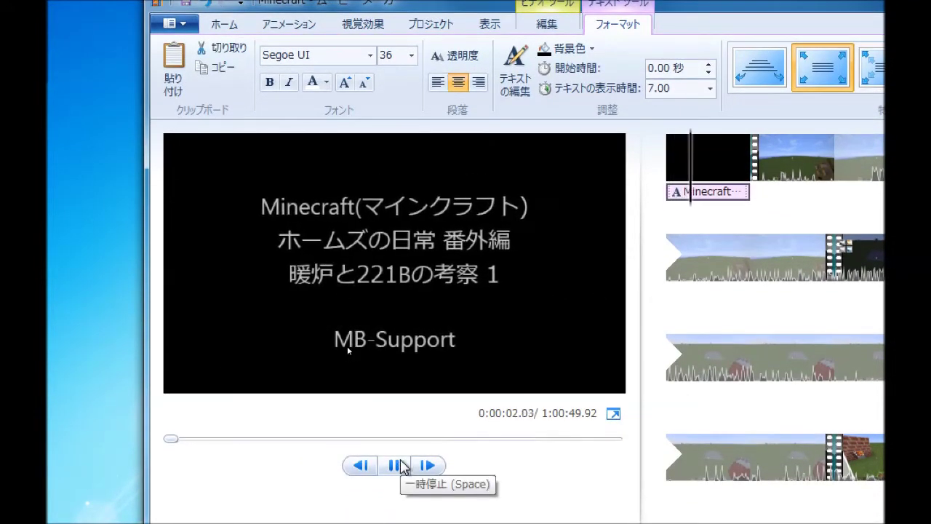
{"action": "left_click", "coordinate": [401, 466]}
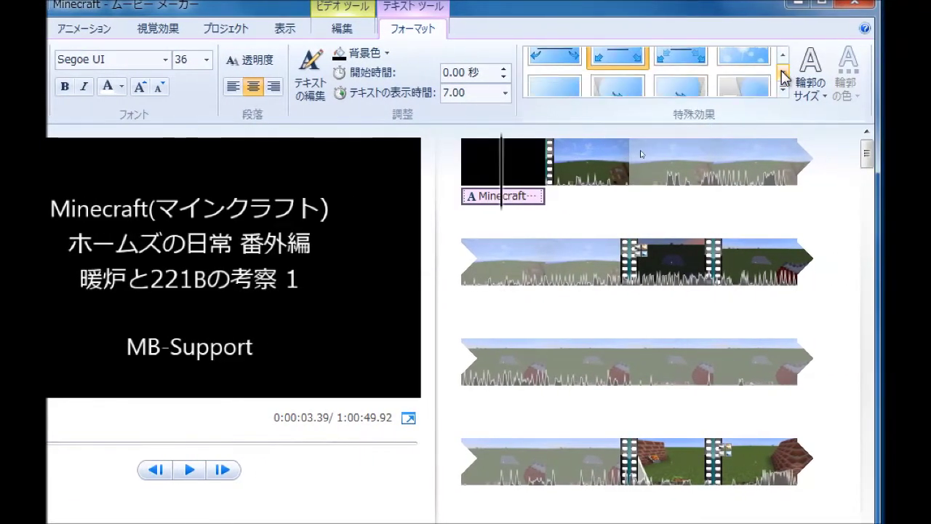
{"action": "left_click", "coordinate": [783, 76]}
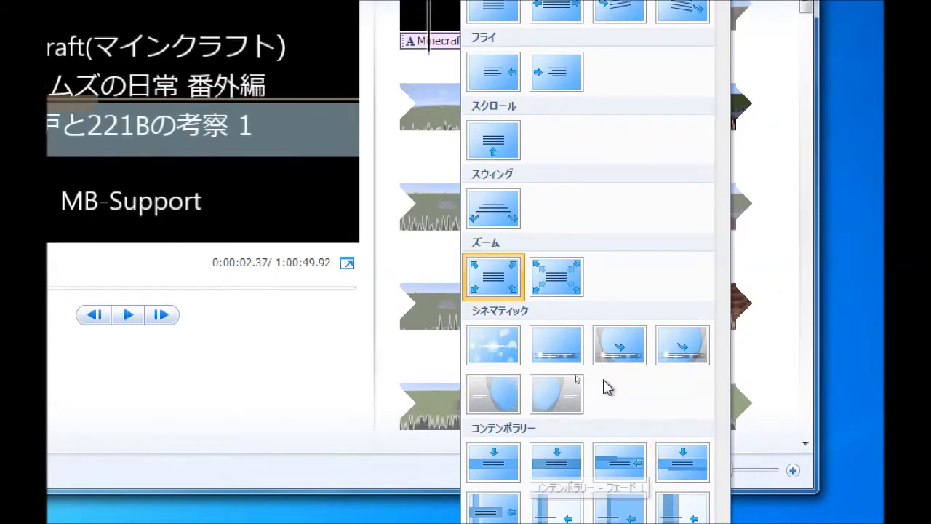
{"action": "left_click", "coordinate": [550, 347]}
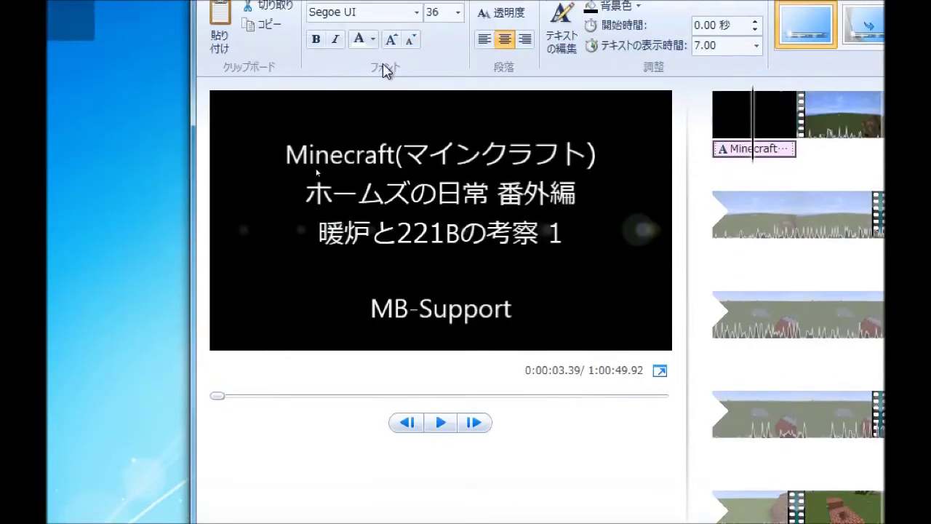
{"action": "left_click", "coordinate": [455, 431]}
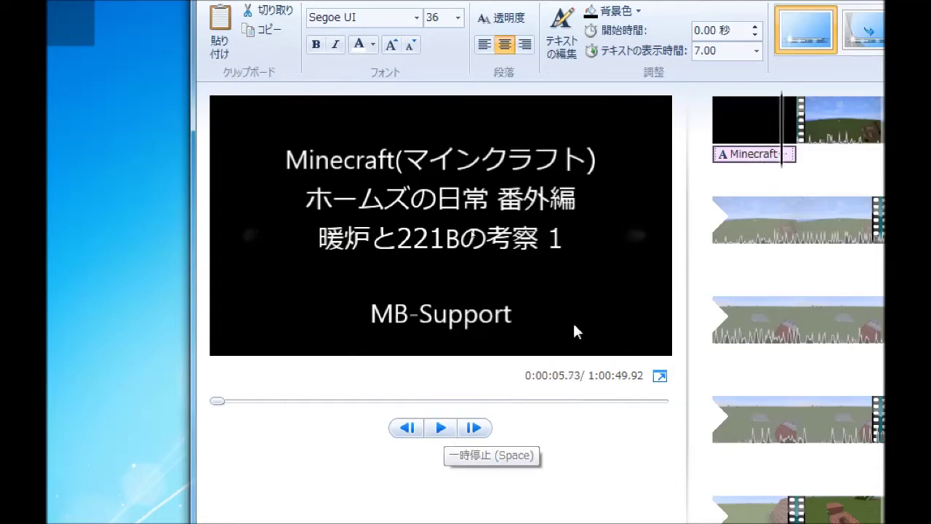
Step: Apply the vertical-stripe transition to the start of the first gameplay clip after the title card
{"action": "left_click", "coordinate": [721, 101]}
{"action": "left_click", "coordinate": [782, 132]}
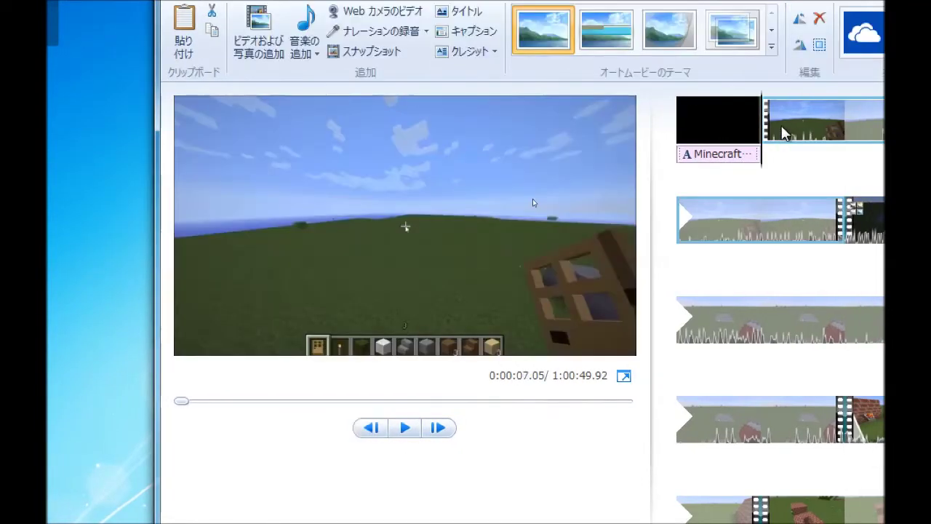
{"action": "left_click", "coordinate": [313, 69]}
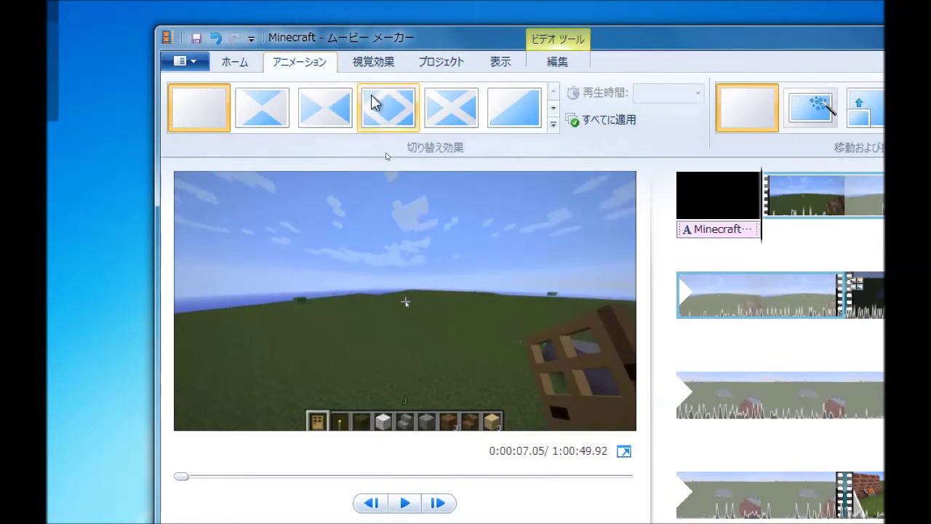
{"action": "left_click", "coordinate": [553, 108]}
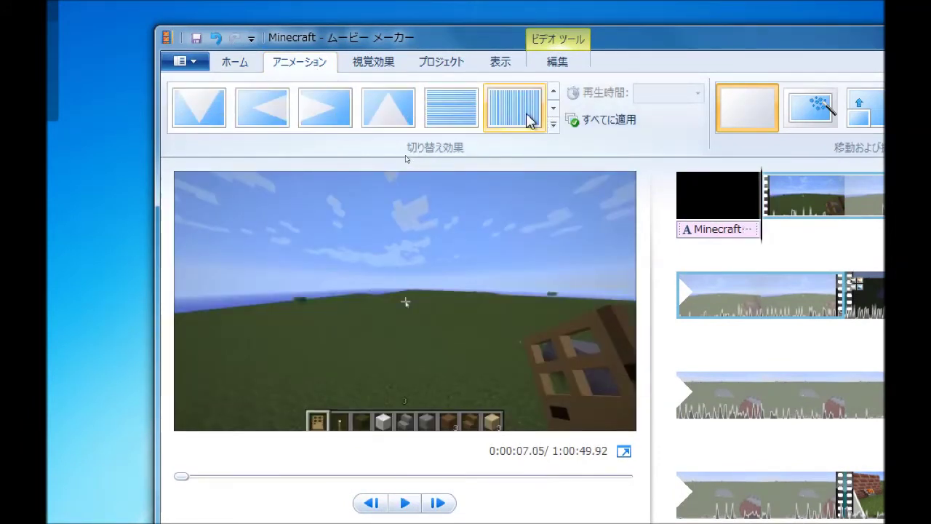
{"action": "left_click", "coordinate": [523, 115]}
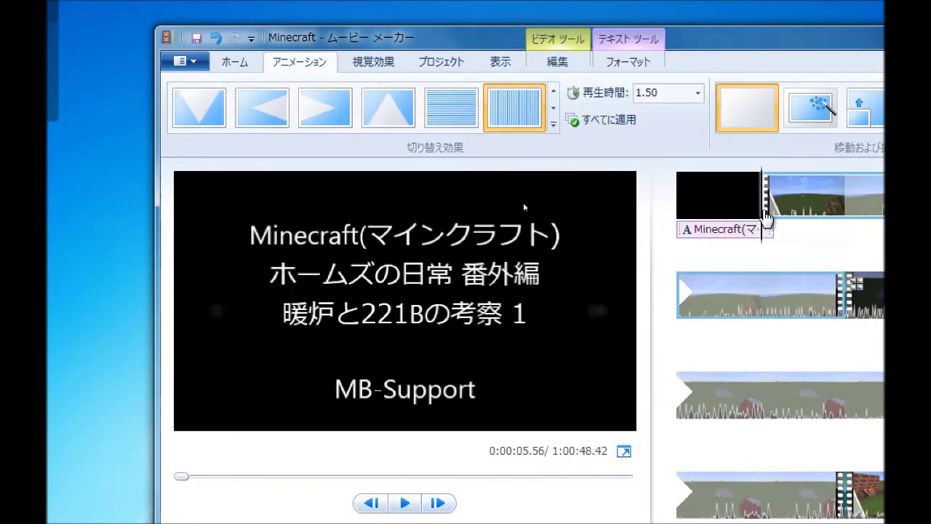
Step: Play from the start of the title card into the first gameplay clip to check the vertical-stripe transition
{"action": "left_click", "coordinate": [714, 193]}
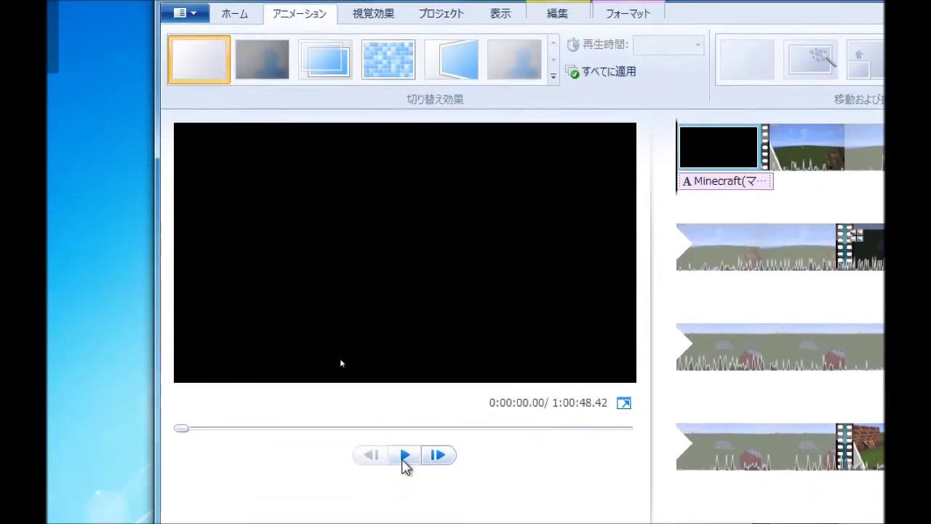
{"action": "left_click", "coordinate": [405, 491]}
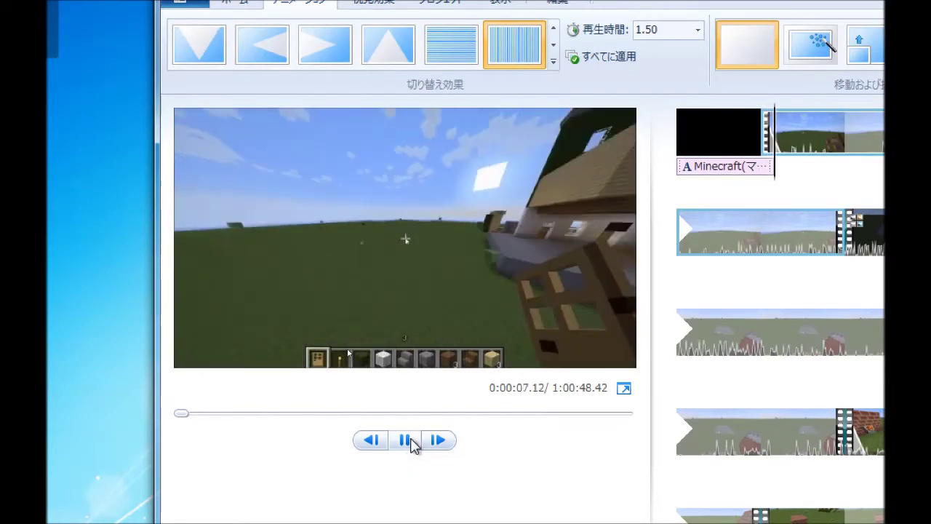
{"action": "left_click", "coordinate": [410, 444]}
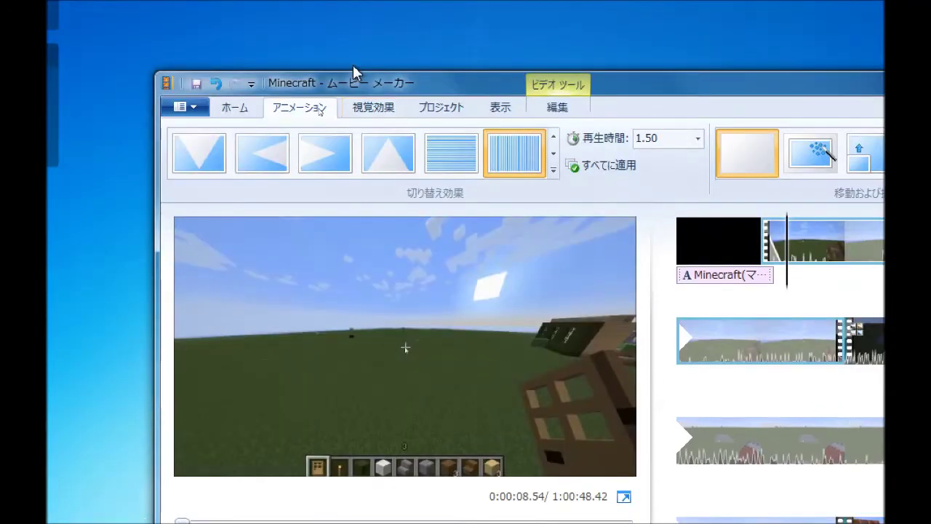
Step: Save the Minecraft project
{"action": "left_click", "coordinate": [191, 109]}
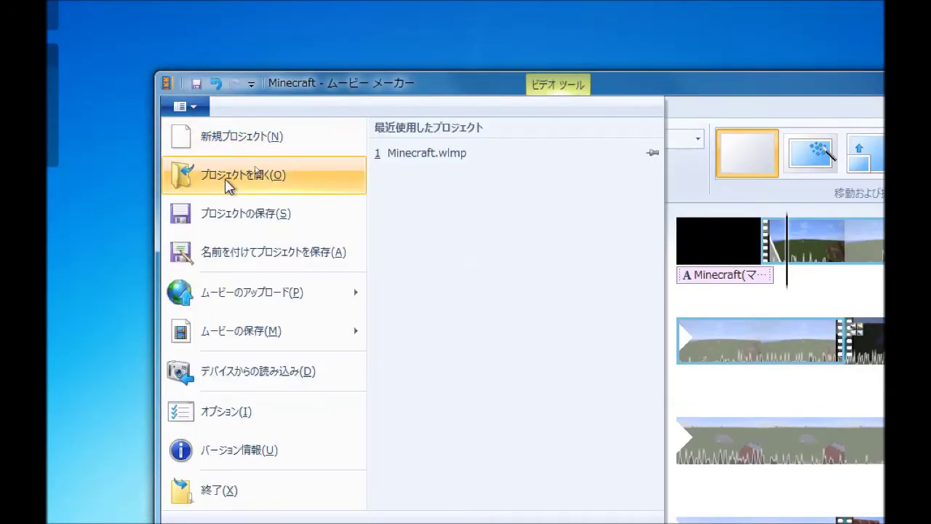
{"action": "left_click", "coordinate": [234, 217]}
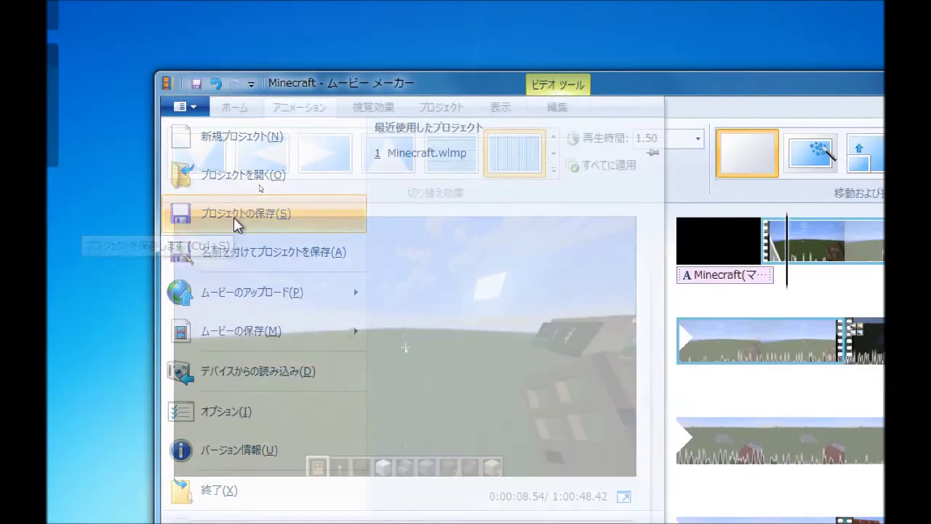
{"action": "left_click", "coordinate": [186, 110]}
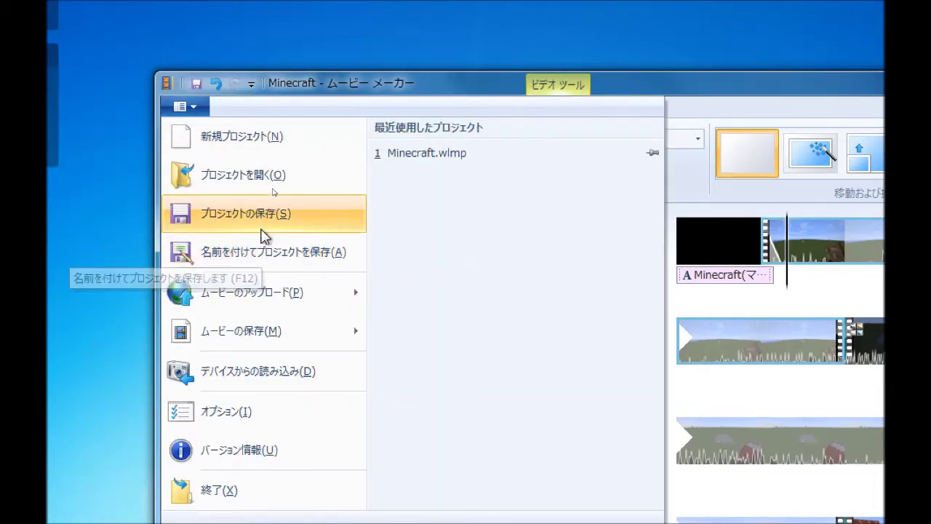
{"action": "left_click", "coordinate": [263, 228]}
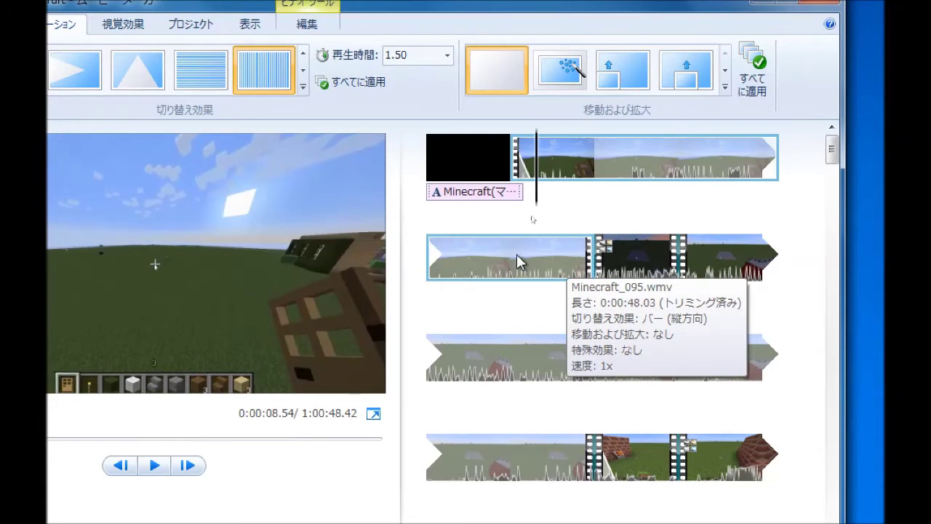
Step: Place the playhead at 00:05.56, at the start of the first gameplay clip, and switch to SofTalk in front of the timeline
{"action": "left_click", "coordinate": [524, 175]}
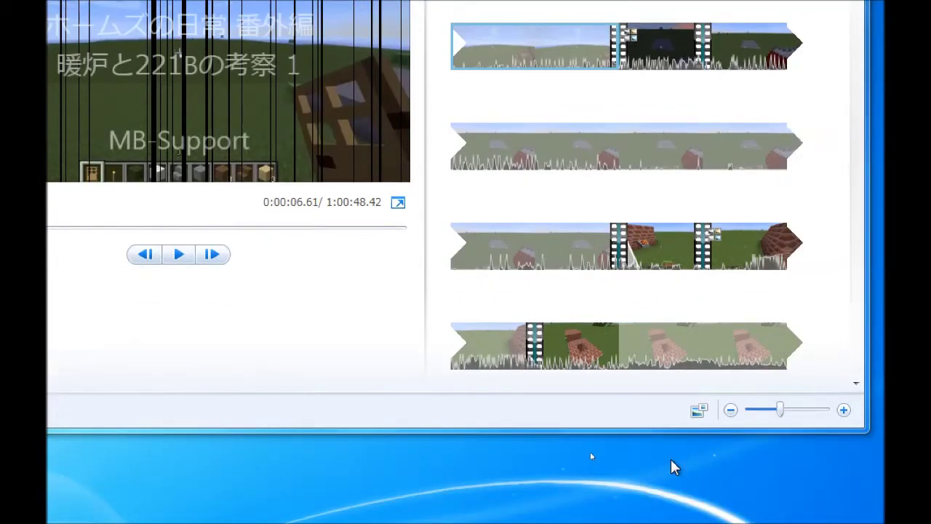
{"action": "key", "text": "alt+Tab"}
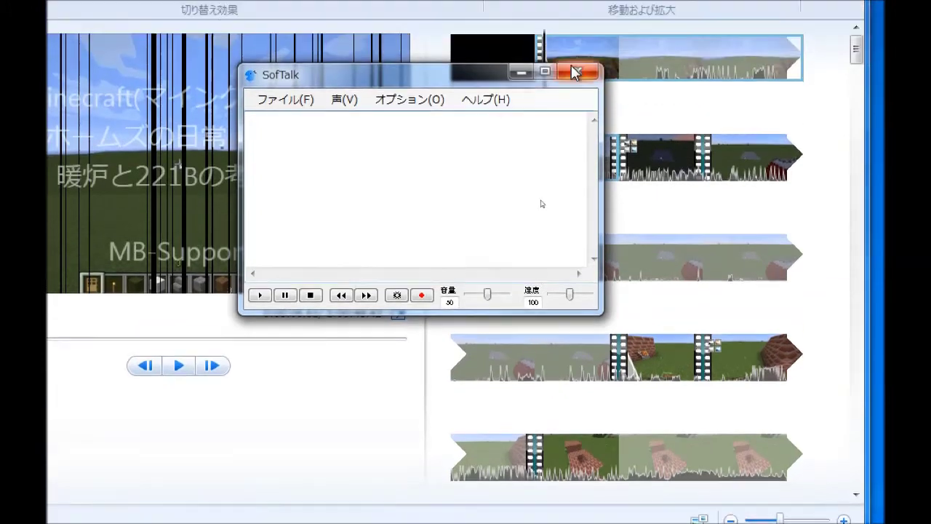
{"action": "left_click_drag", "start_coordinate": [474, 86], "coordinate": [611, 231]}
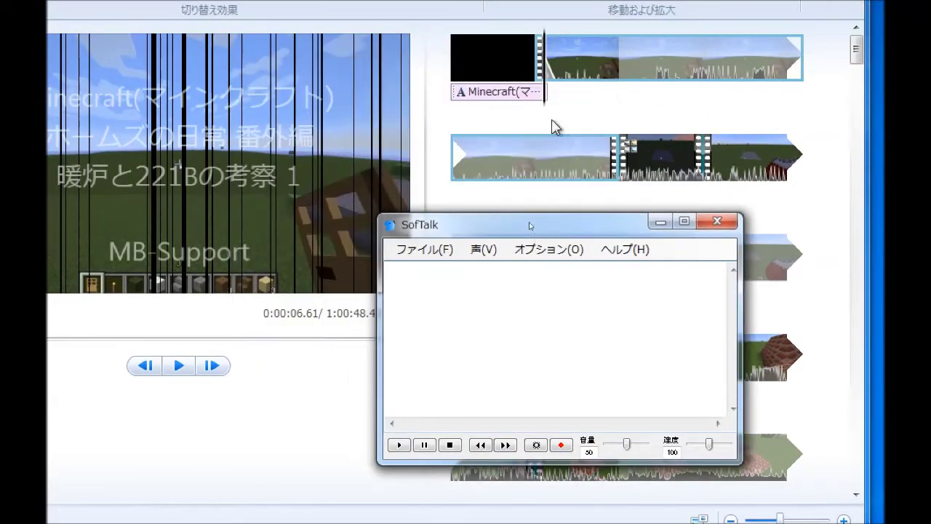
{"action": "left_click", "coordinate": [550, 73]}
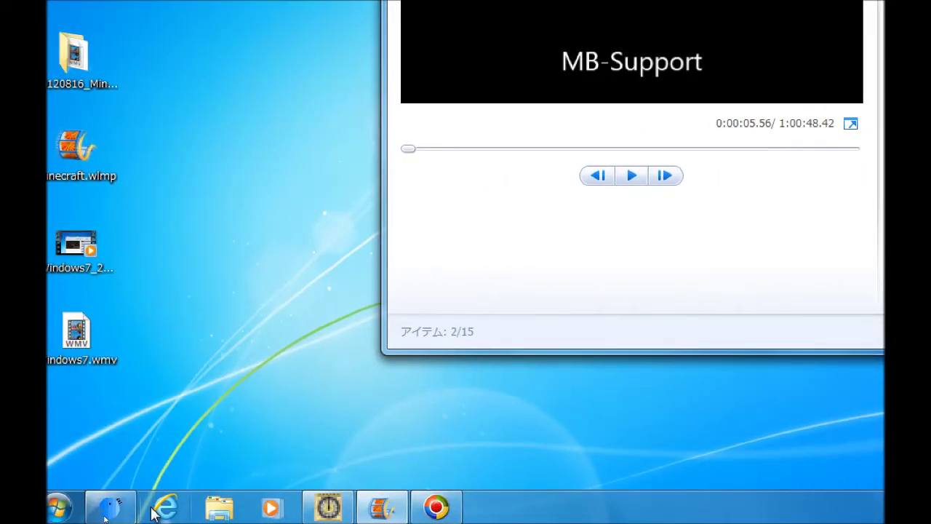
{"action": "left_click", "coordinate": [124, 507]}
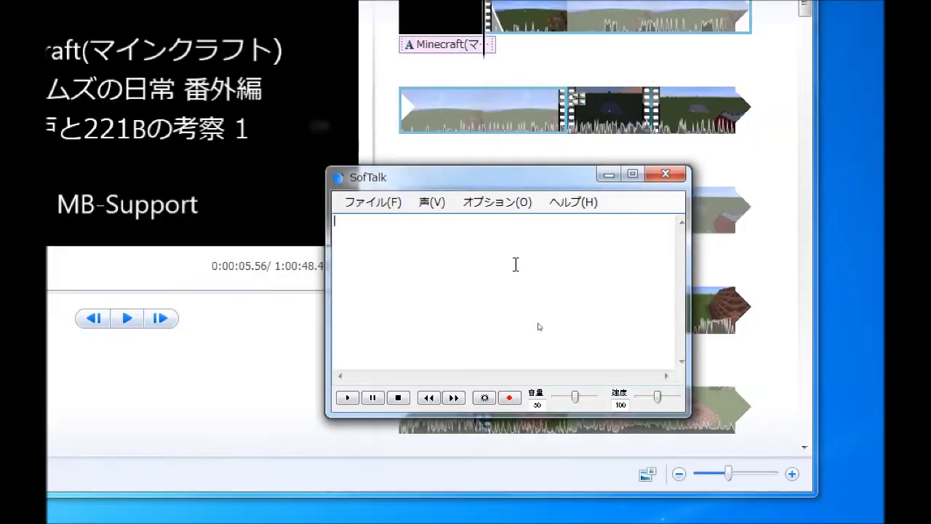
Step: Enter "ケース20の続き" as the narration text in SofTalk and play it back
{"action": "type", "text": "kek"}
{"action": "type", "text": "-su"}
{"action": "type", "text": "20"}
{"action": "type", "text": "notuzukide"}
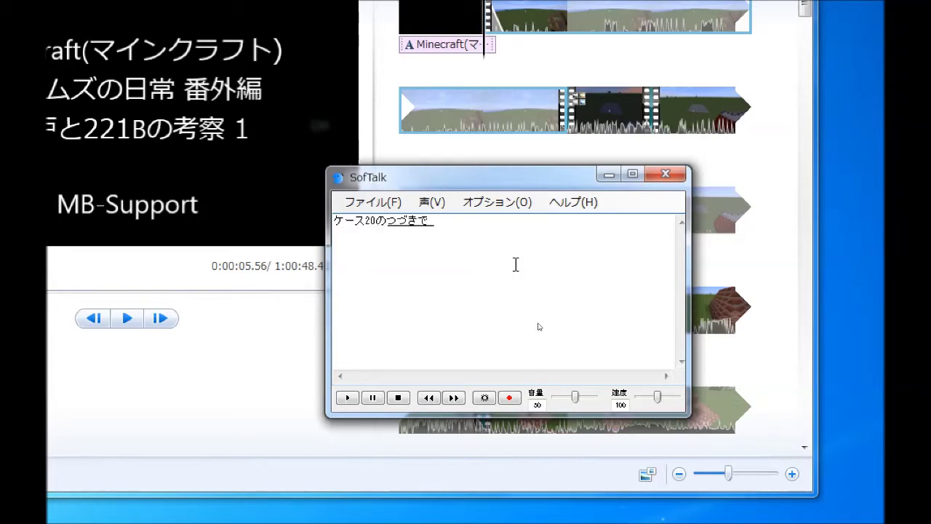
{"action": "key", "text": "space"}
{"action": "key", "text": "Return"}
{"action": "left_click", "coordinate": [347, 397]}
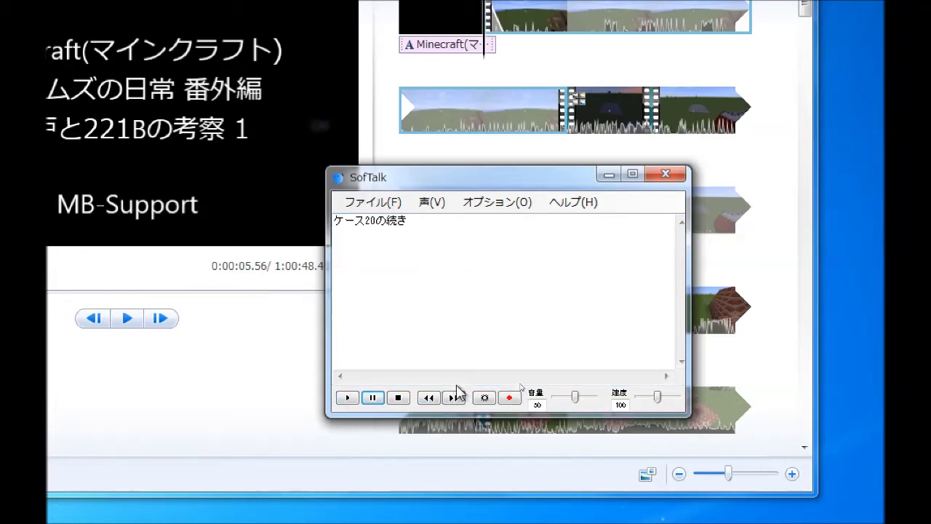
Step: Raise the voice volume to 98 and extend the narration to "ケース20の続き。ではありません。", checking the speech by playback
{"action": "left_click_drag", "start_coordinate": [574, 398], "coordinate": [593, 397]}
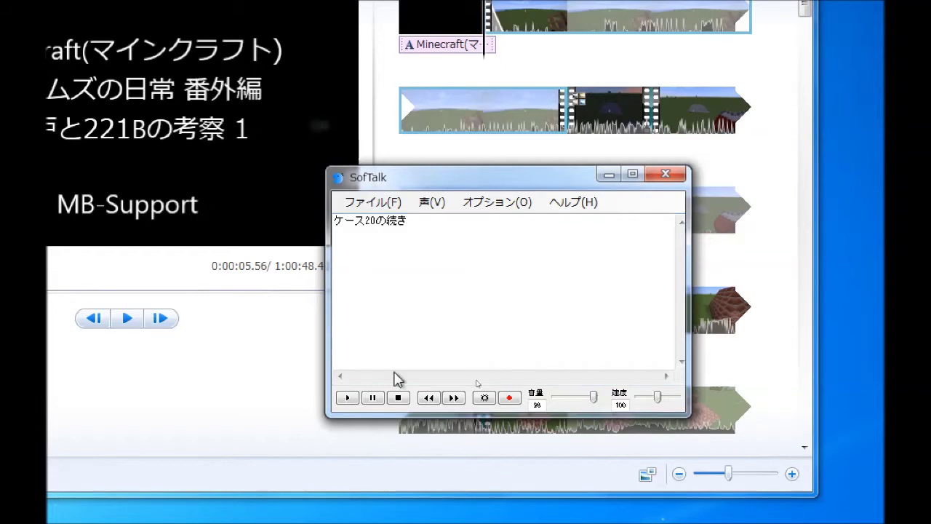
{"action": "left_click", "coordinate": [347, 398]}
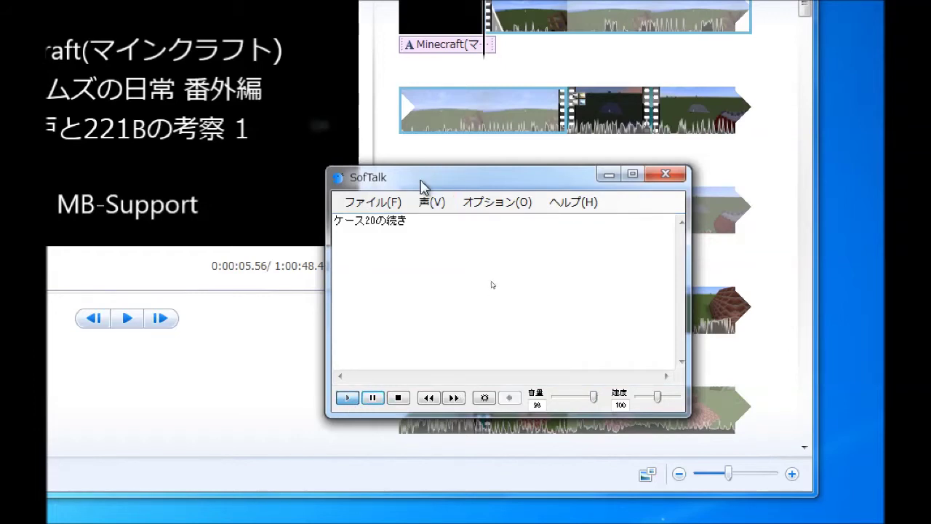
{"action": "left_click", "coordinate": [420, 220]}
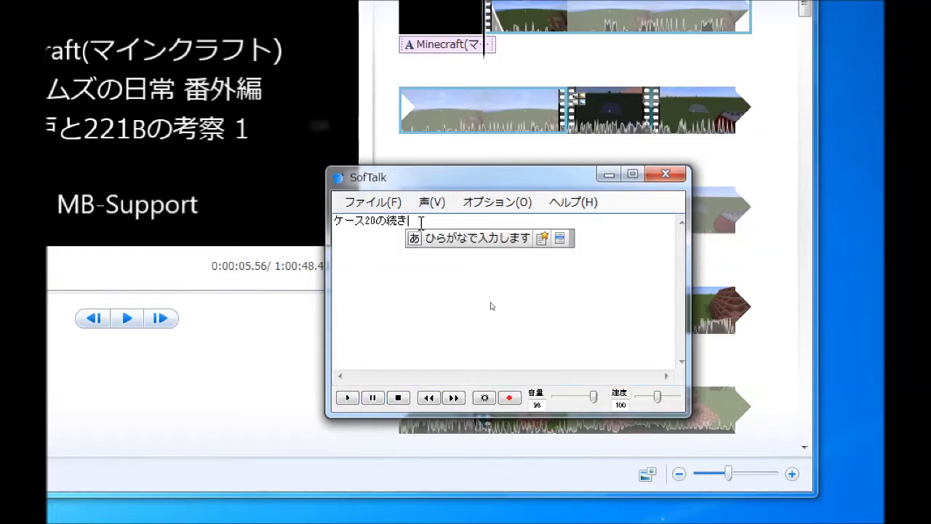
{"action": "type", "text": "、"}
{"action": "type", "text": "。"}
{"action": "type", "text": "ではありません。"}
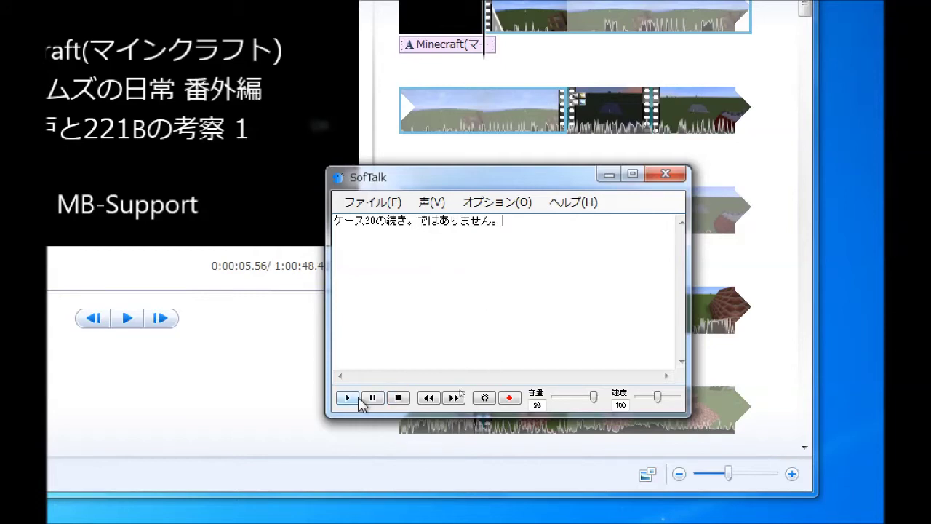
{"action": "left_click", "coordinate": [348, 398]}
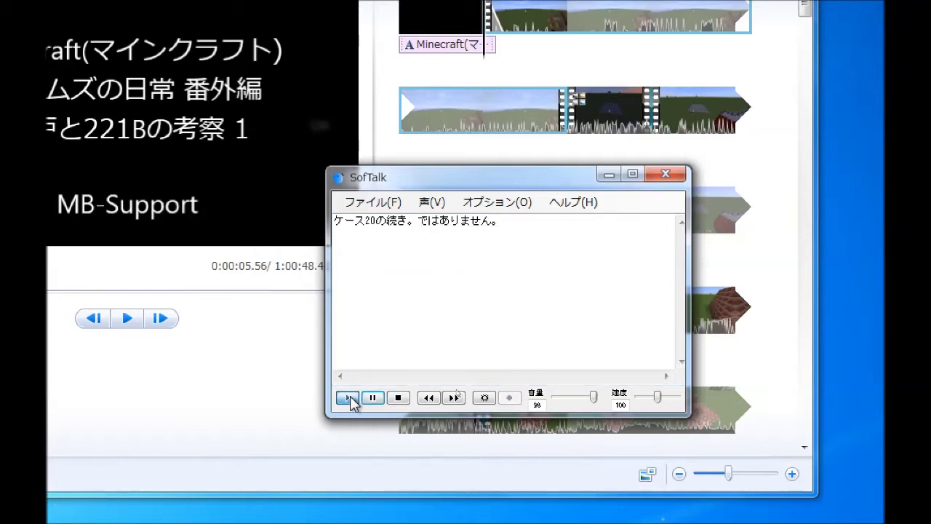
Step: Append "今回は、マインクラフトのプレイ動画を作る方法を説明するビデオ" to the narration text
{"action": "type", "text": "今回は、"}
{"action": "key", "text": "Return"}
{"action": "type", "text": "Mincraf"}
{"action": "key", "text": "BackSpace"}
{"action": "key", "text": "BackSpace"}
{"action": "key", "text": "BackSpace"}
{"action": "key", "text": "BackSpace"}
{"action": "key", "text": "BackSpace"}
{"action": "key", "text": "BackSpace"}
{"action": "key", "text": "BackSpace"}
{"action": "type", "text": "mainkurafuto"}
{"action": "key", "text": "space"}
{"action": "type", "text": "nopureidougawo"}
{"action": "key", "text": "space"}
{"action": "key", "text": "Return"}
{"action": "type", "text": "tukuruhouhouwo"}
{"action": "key", "text": "space"}
{"action": "key", "text": "Return"}
{"action": "type", "text": "setumeisurubideo"}
{"action": "key", "text": "space"}
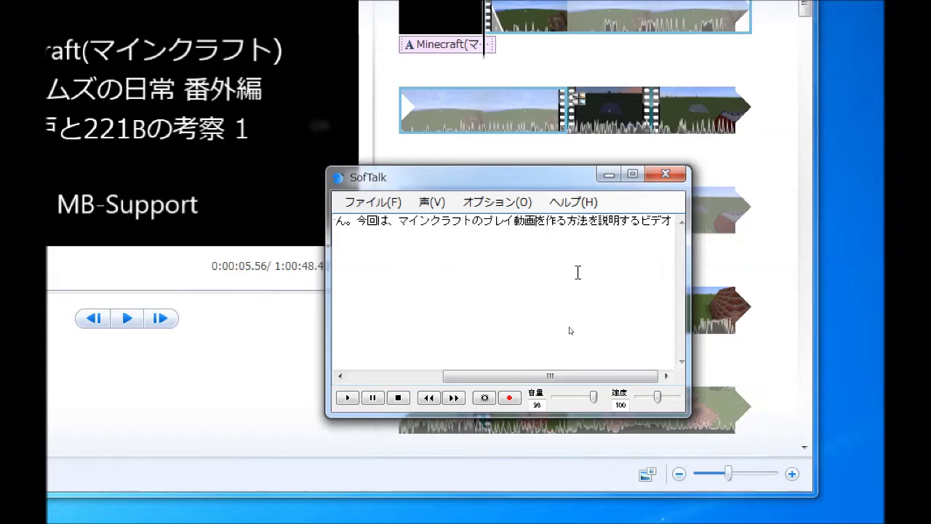
Step: Replace "を作る方法" with "制作" in the narration text
{"action": "key", "text": "Left"}
{"action": "key", "text": "Left"}
{"action": "key", "text": "Left"}
{"action": "key", "text": "Left"}
{"action": "key", "text": "Left"}
{"action": "key", "text": "Left"}
{"action": "key", "text": "Left"}
{"action": "key", "text": "Left"}
{"action": "key", "text": "shift+Left"}
{"action": "key", "text": "shift+Left"}
{"action": "key", "text": "shift+Left"}
{"action": "key", "text": "shift+Left"}
{"action": "key", "text": "shift+Left"}
{"action": "type", "text": "seisaku"}
{"action": "key", "text": "space"}
{"action": "key", "text": "Return"}
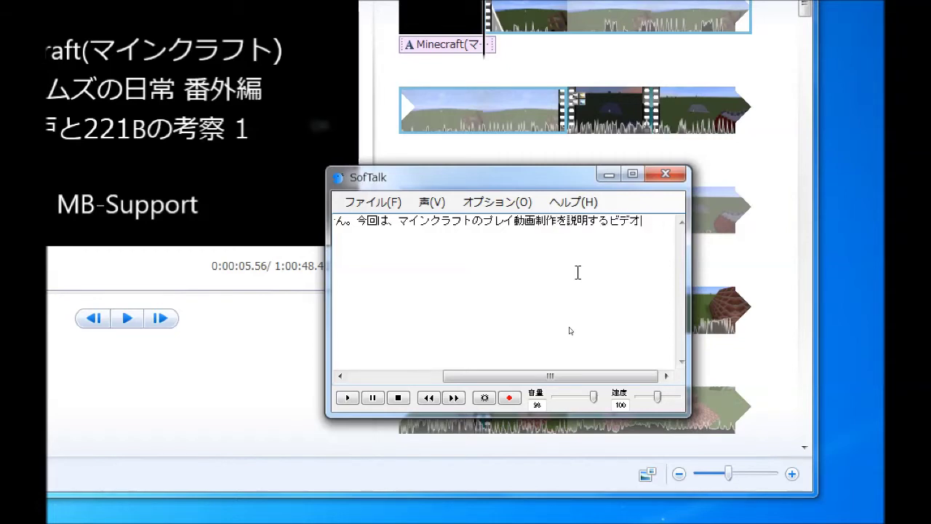
Step: Finish the narration sentence with "のサンプルとして作りました。" after "ビデオ"
{"action": "type", "text": "sanpurutositetukurimasita."}
{"action": "key", "text": "space"}
{"action": "key", "text": "Return"}
{"action": "left_click_drag", "start_coordinate": [524, 377], "coordinate": [495, 379]}
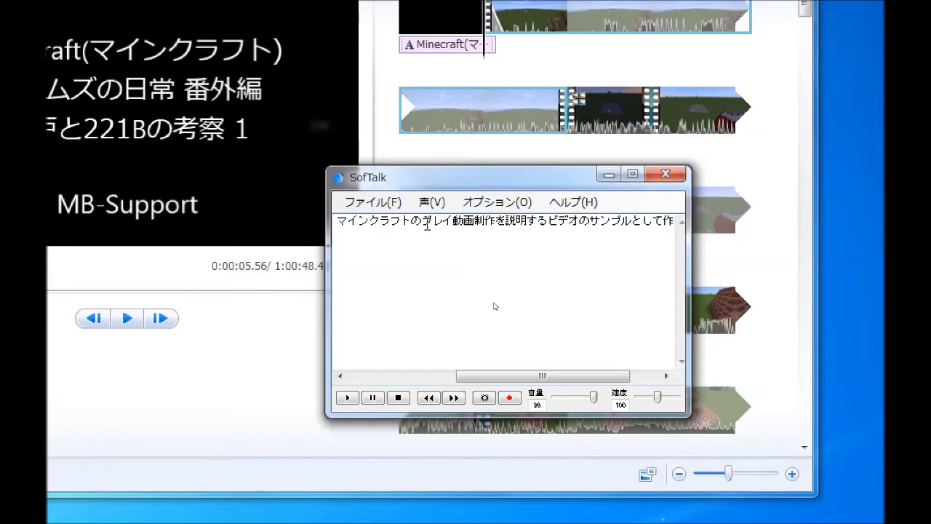
Step: Change "制作を" to "を作る方法を、" in the narration text and play it back
{"action": "left_click", "coordinate": [473, 232]}
{"action": "key", "text": "Delete"}
{"action": "key", "text": "Delete"}
{"action": "type", "text": "wotukuruhouhou"}
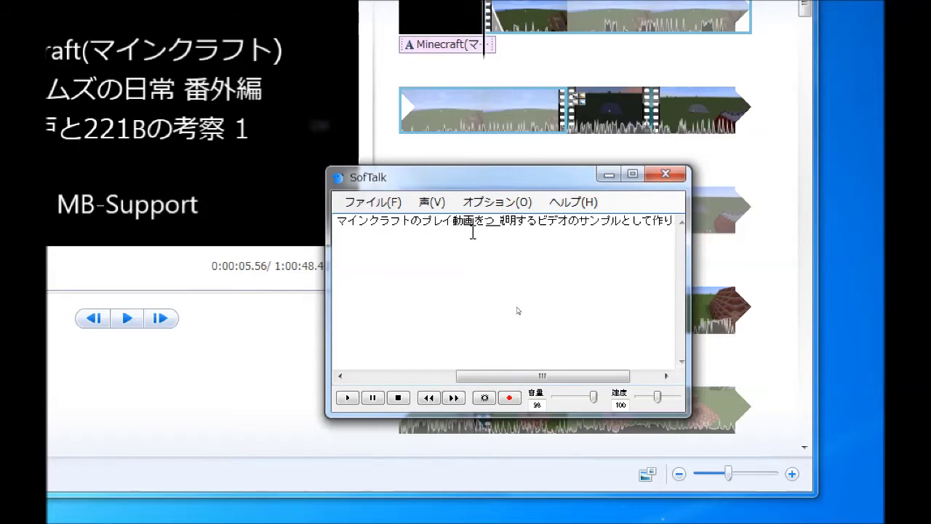
{"action": "key", "text": "space"}
{"action": "key", "text": "Return"}
{"action": "key", "text": "Right"}
{"action": "type", "text": ","}
{"action": "key", "text": "Return"}
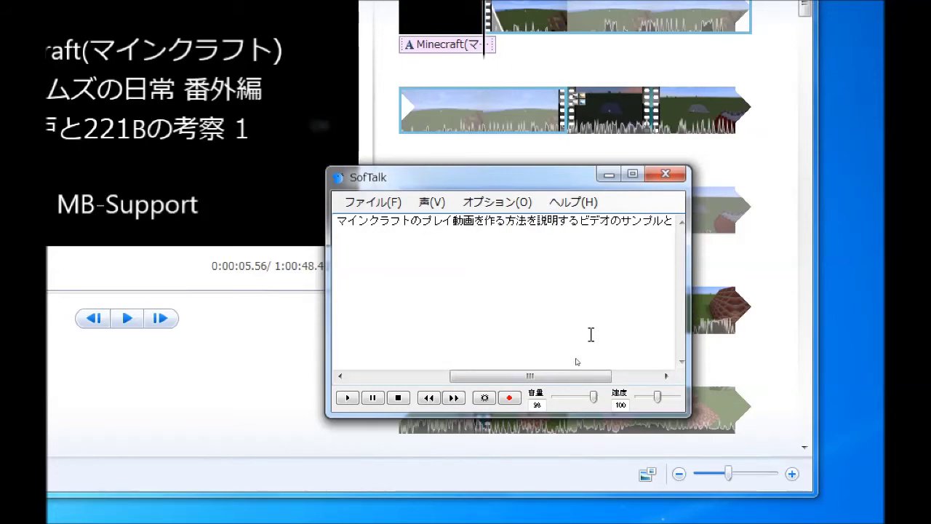
{"action": "left_click_drag", "start_coordinate": [603, 379], "coordinate": [535, 381]}
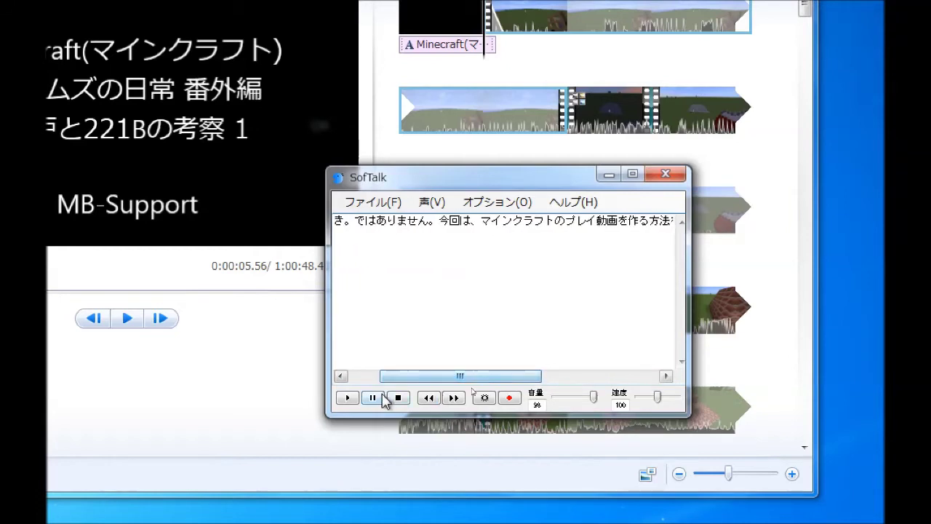
{"action": "left_click", "coordinate": [349, 398]}
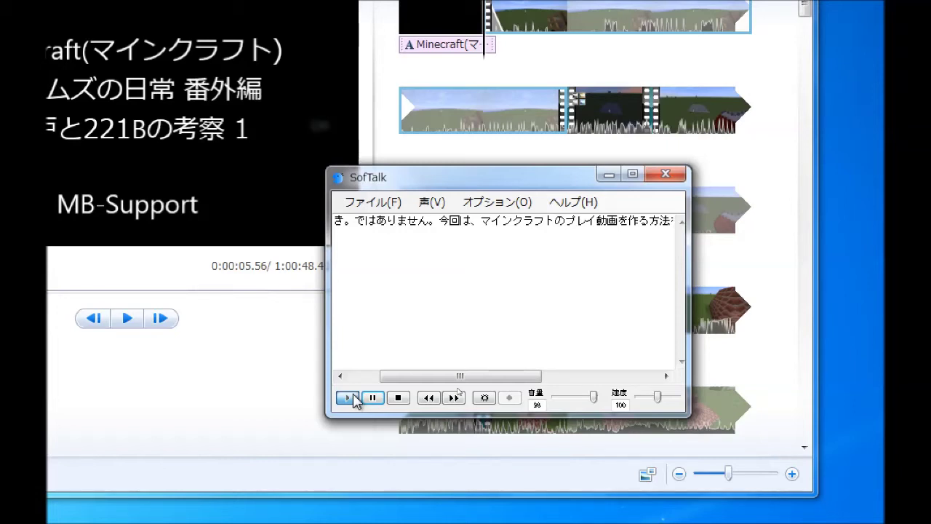
Step: Move the comma from after "作る方法を" to after "動画を" and play the narration again
{"action": "left_click_drag", "start_coordinate": [519, 377], "coordinate": [564, 378]}
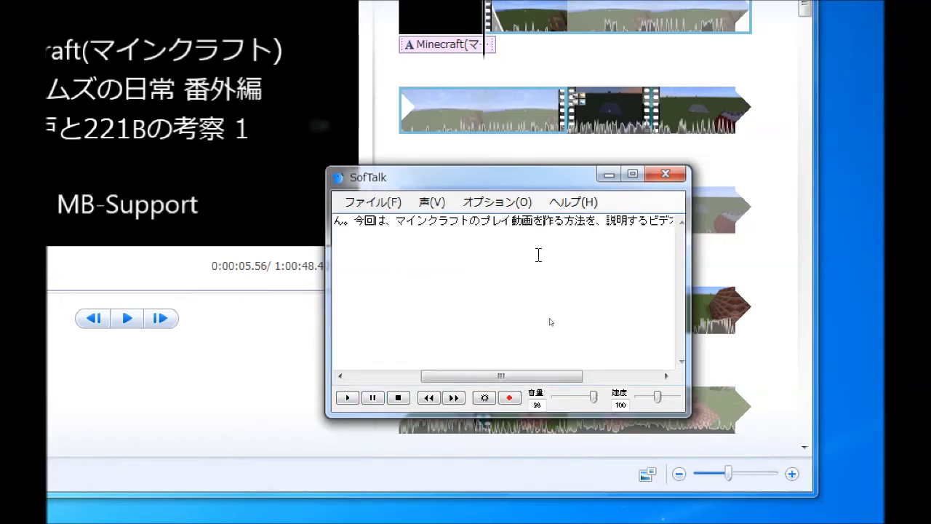
{"action": "type", "text": "、"}
{"action": "key", "text": "Delete"}
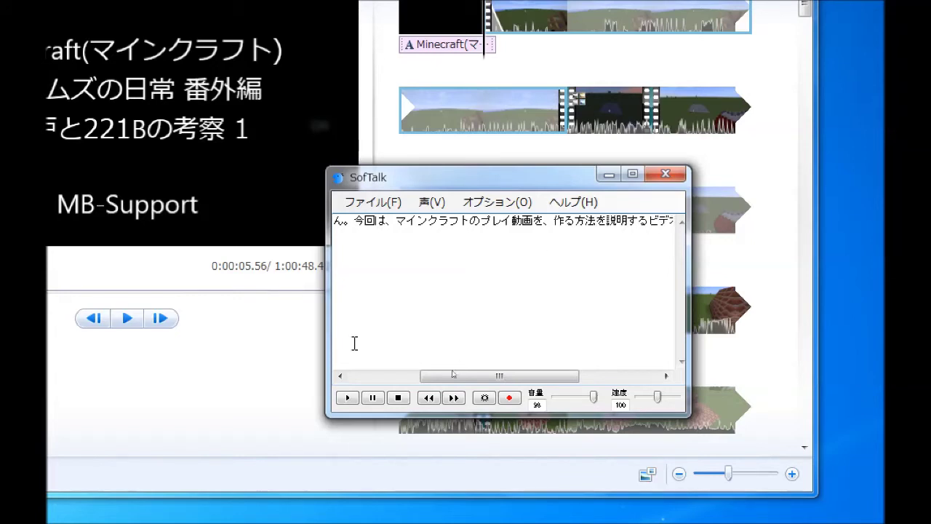
{"action": "left_click", "coordinate": [353, 401]}
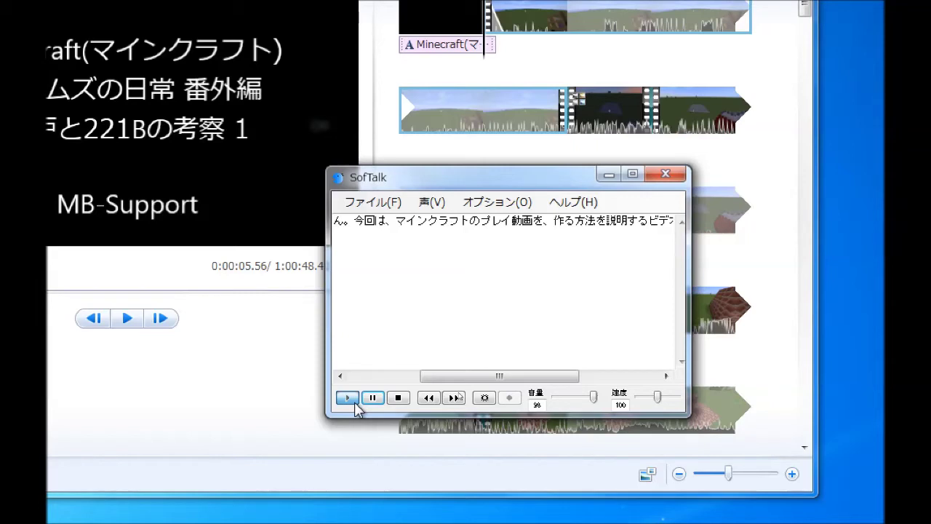
Step: Remove "マインクラフトのプレイ" and the comma after "動画を" from the narration, and play it back
{"action": "left_click_drag", "start_coordinate": [561, 381], "coordinate": [594, 382]}
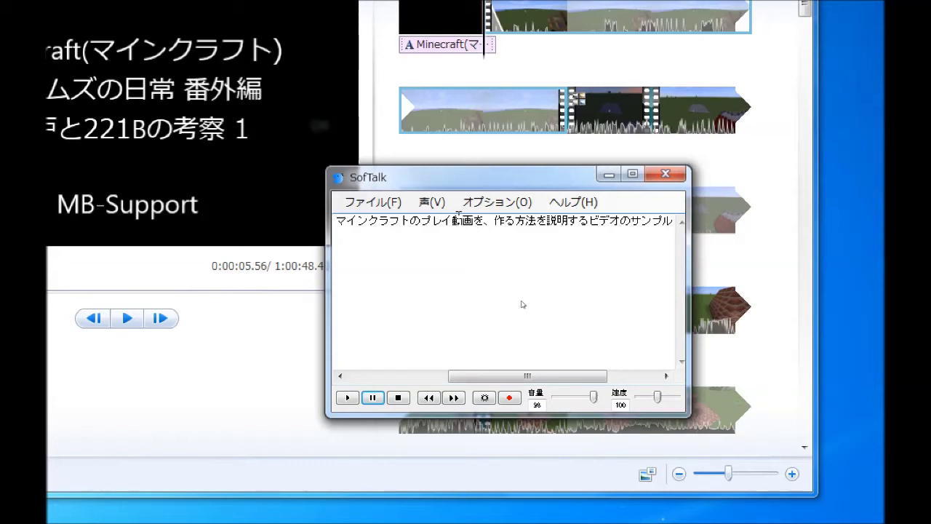
{"action": "left_click_drag", "start_coordinate": [451, 224], "coordinate": [344, 222]}
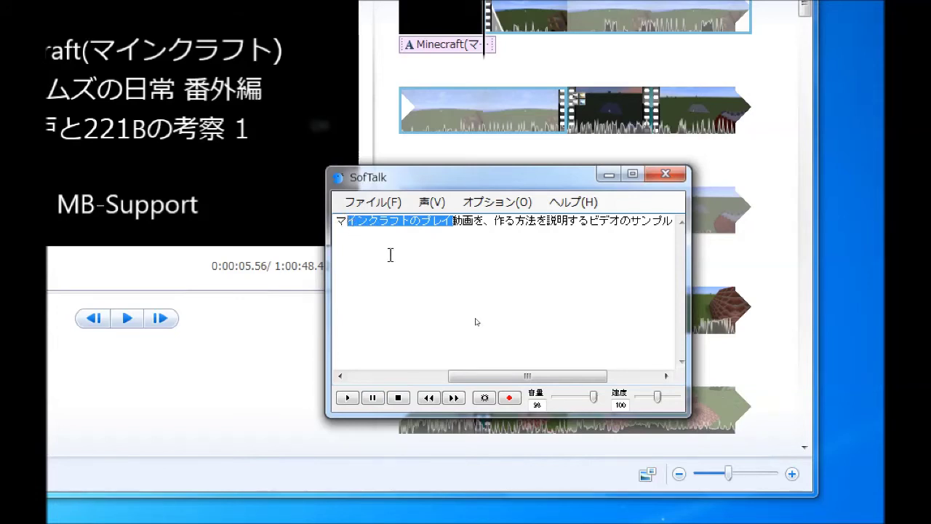
{"action": "key", "text": "Return"}
{"action": "key", "text": "Delete"}
{"action": "key", "text": "BackSpace"}
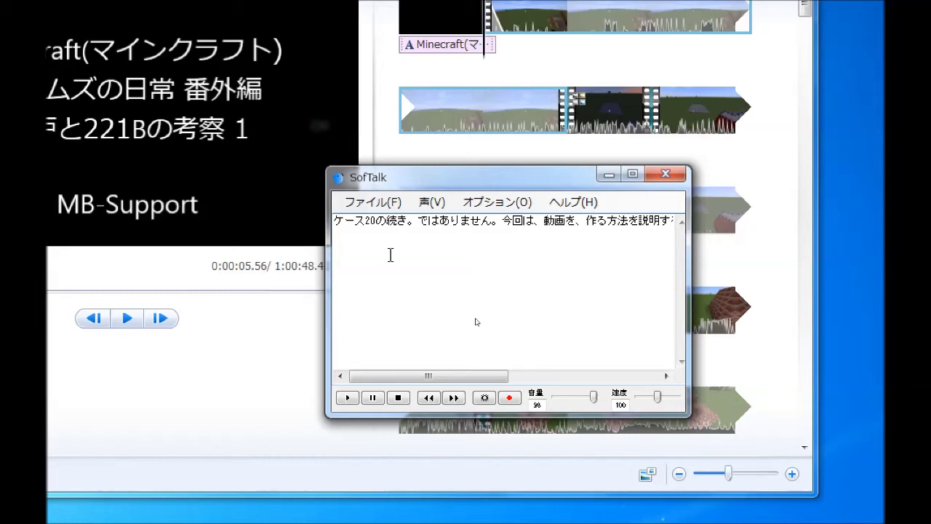
{"action": "key", "text": "Delete"}
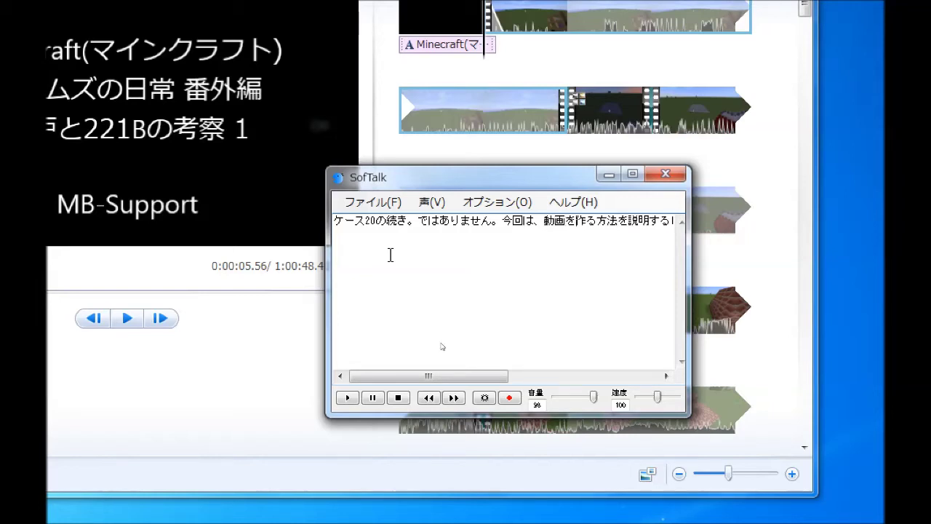
{"action": "left_click", "coordinate": [347, 398]}
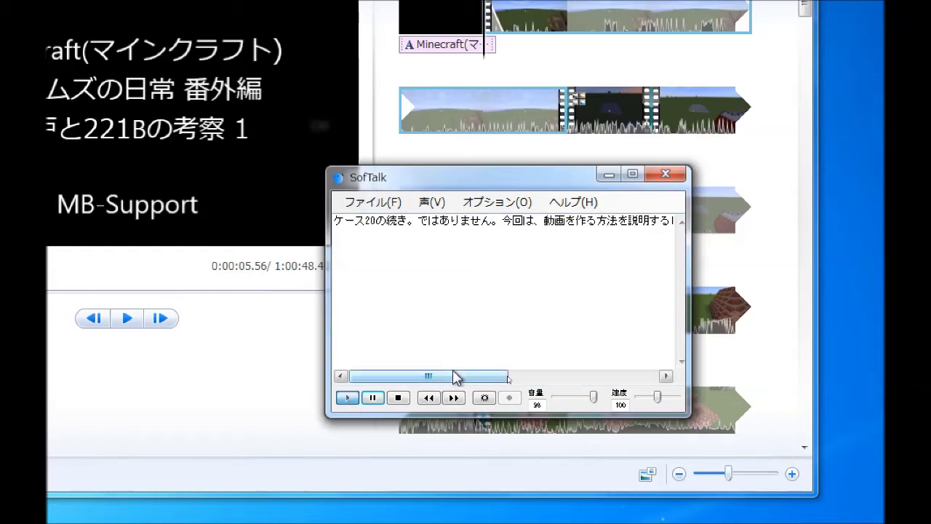
Step: Add a comma after "説明する" and record the narration to the desktop as a WAV file named 01
{"action": "left_click_drag", "start_coordinate": [453, 377], "coordinate": [517, 379]}
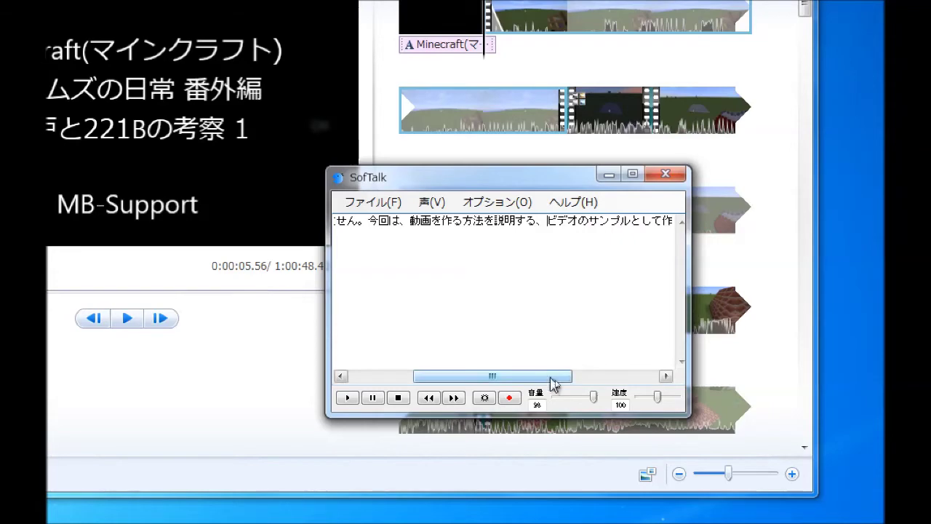
{"action": "left_click_drag", "start_coordinate": [557, 377], "coordinate": [586, 377]}
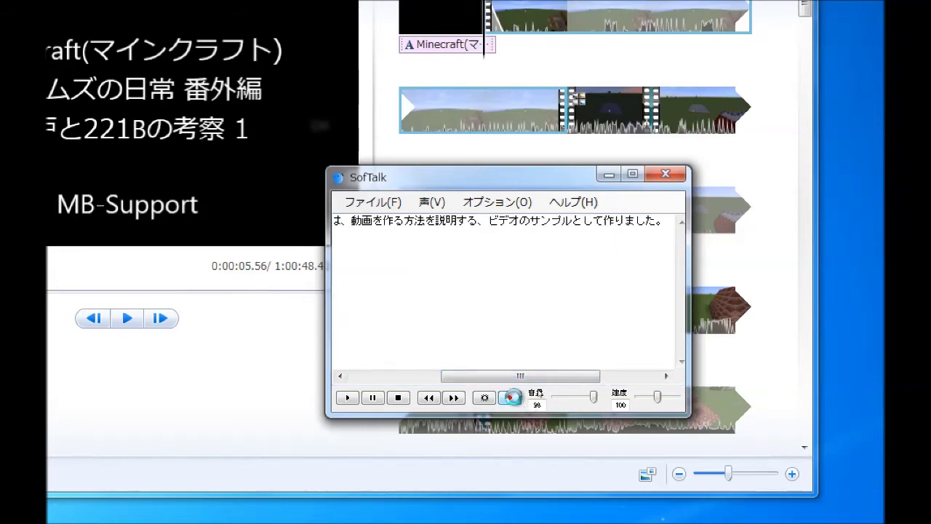
{"action": "left_click", "coordinate": [509, 397]}
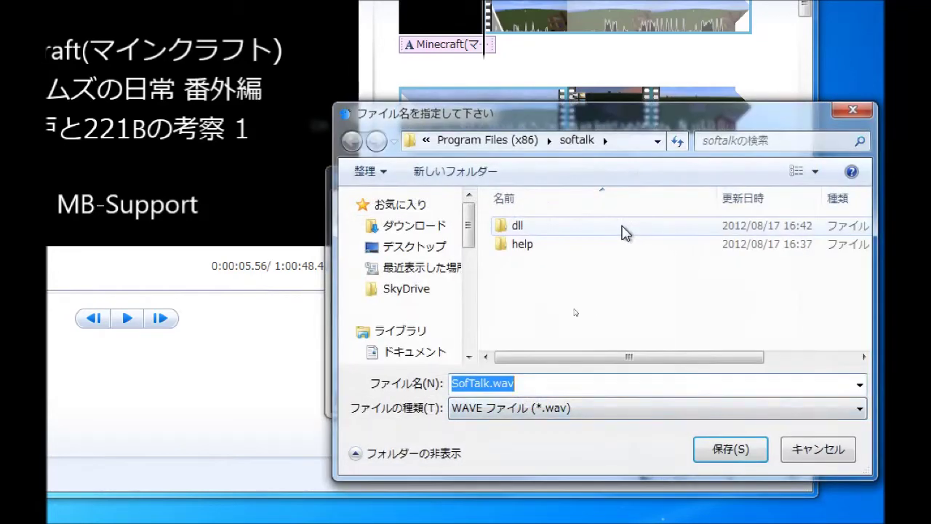
{"action": "left_click", "coordinate": [414, 246]}
{"action": "left_click", "coordinate": [545, 384]}
{"action": "type", "text": "01"}
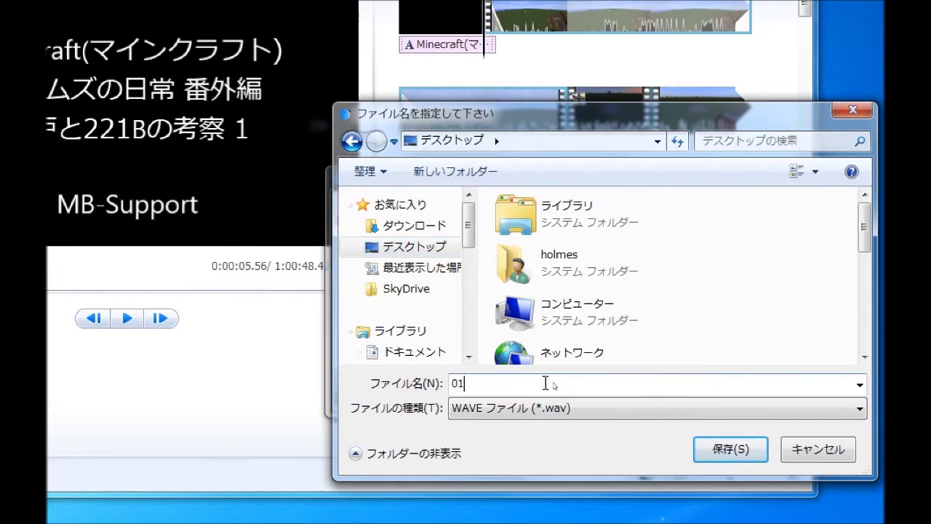
{"action": "key", "text": "Return"}
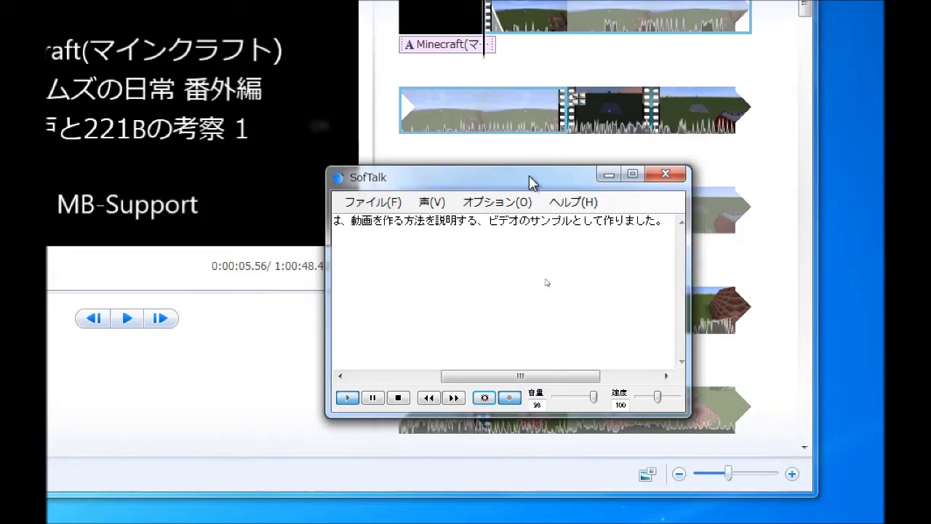
Step: Switch to Movie Maker and add 01.wav from the desktop as music at 0:00:07.73, near the start of the first gameplay clip
{"action": "left_click_drag", "start_coordinate": [529, 176], "coordinate": [578, 297]}
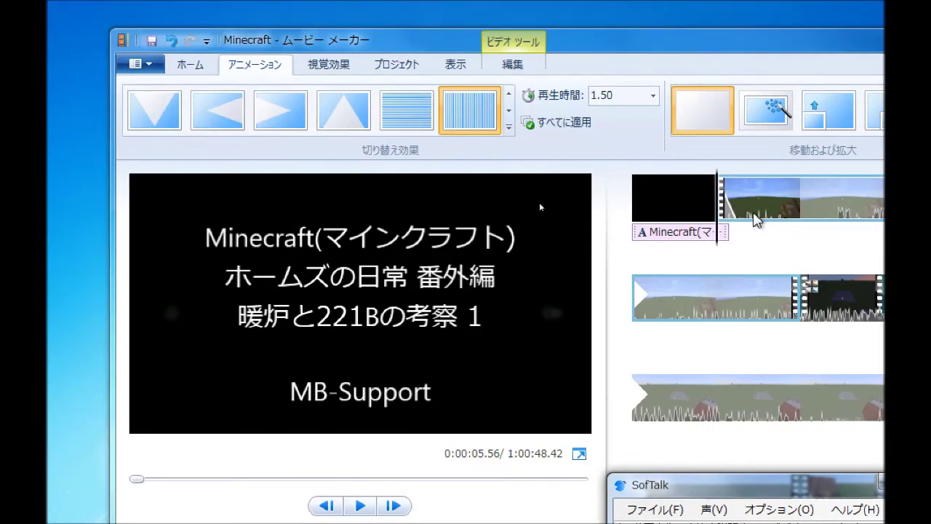
{"action": "left_click", "coordinate": [733, 217]}
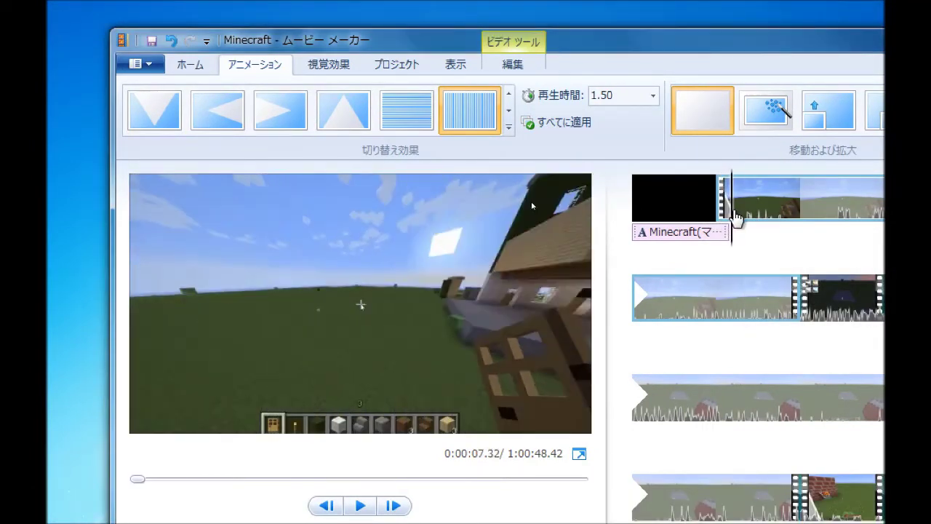
{"action": "left_click", "coordinate": [206, 63]}
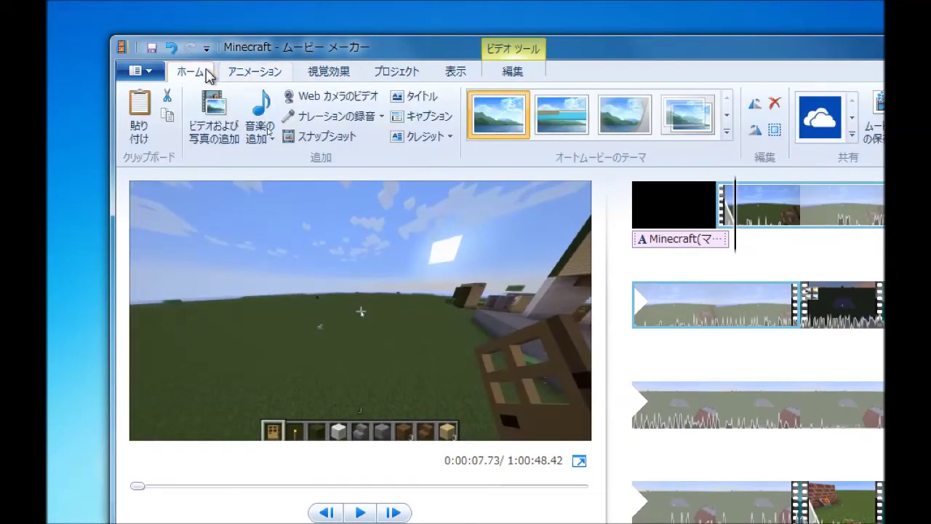
{"action": "left_click", "coordinate": [254, 136]}
{"action": "left_click", "coordinate": [250, 284]}
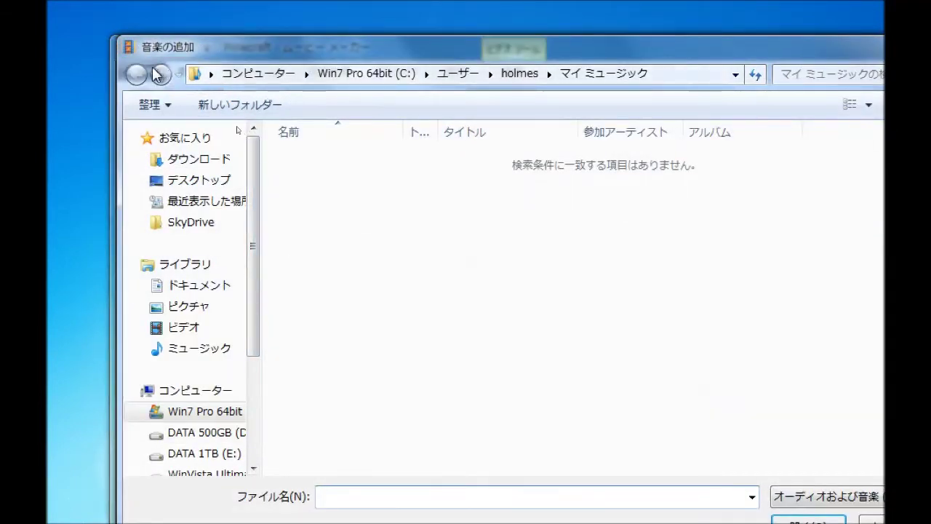
{"action": "left_click_drag", "start_coordinate": [145, 62], "coordinate": [420, 204]}
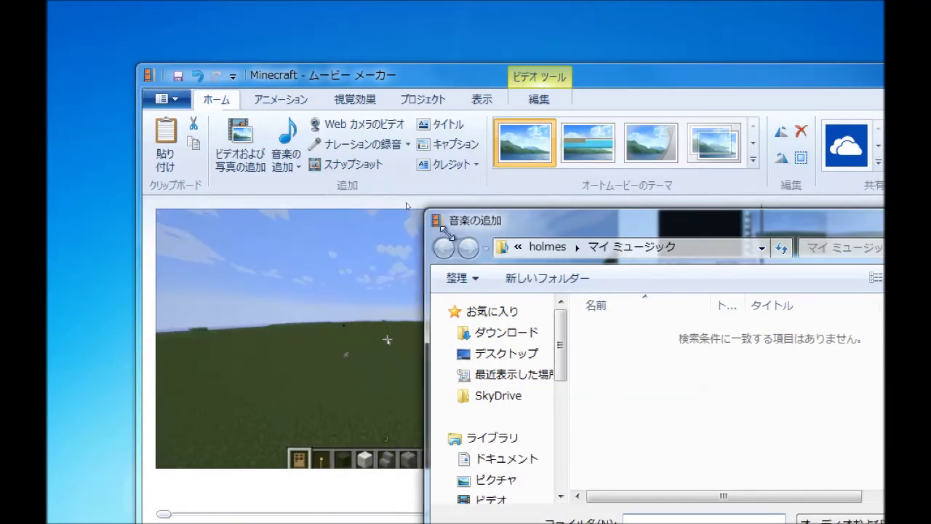
{"action": "left_click_drag", "start_coordinate": [564, 210], "coordinate": [315, 112]}
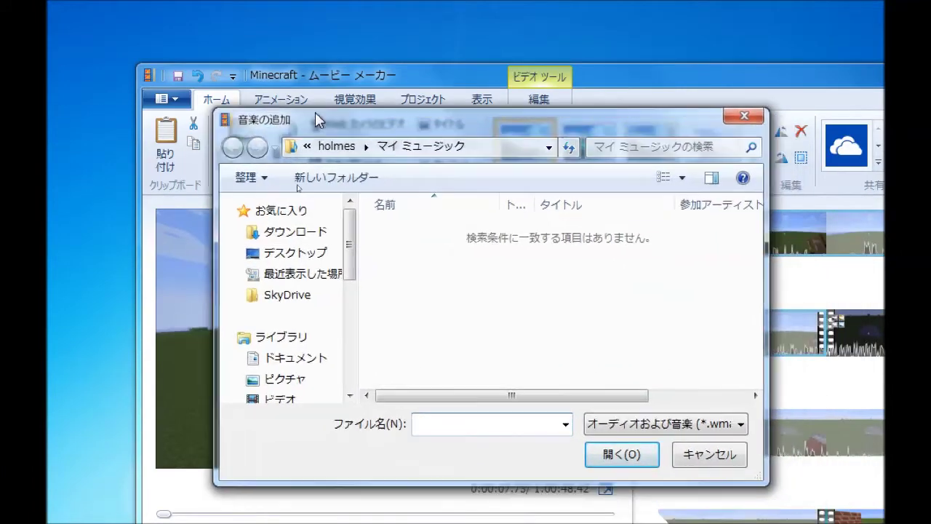
{"action": "left_click", "coordinate": [294, 253]}
{"action": "left_click_drag", "start_coordinate": [762, 240], "coordinate": [758, 364]}
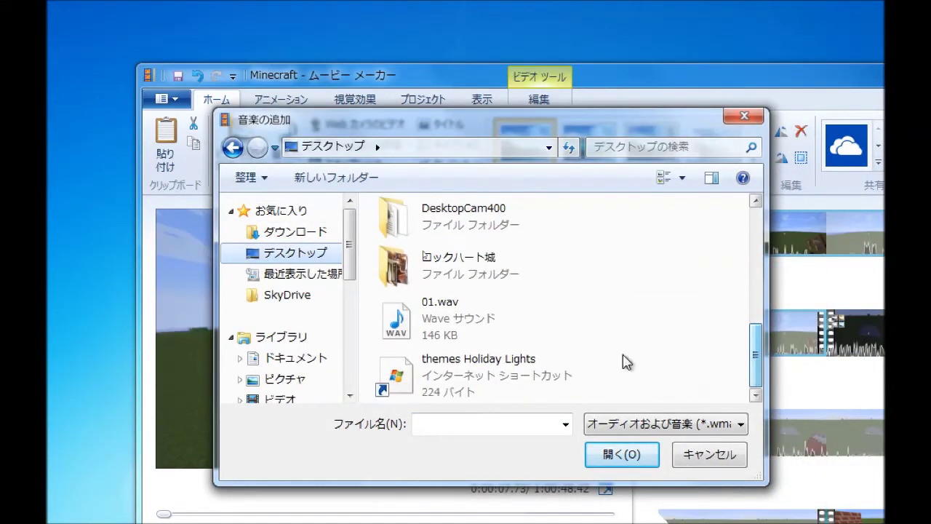
{"action": "double_click", "coordinate": [509, 333]}
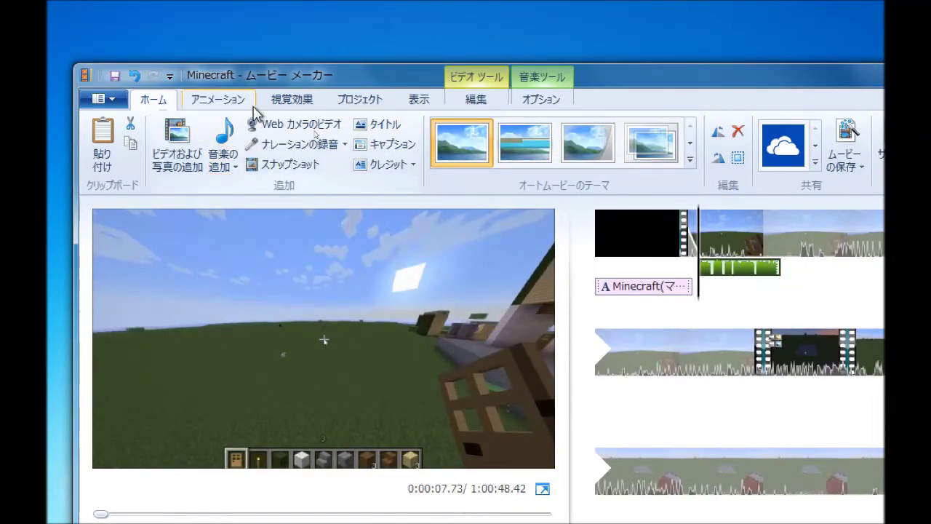
Step: Turn off the waveform display in the timeline
{"action": "left_click", "coordinate": [233, 102]}
{"action": "left_click", "coordinate": [295, 102]}
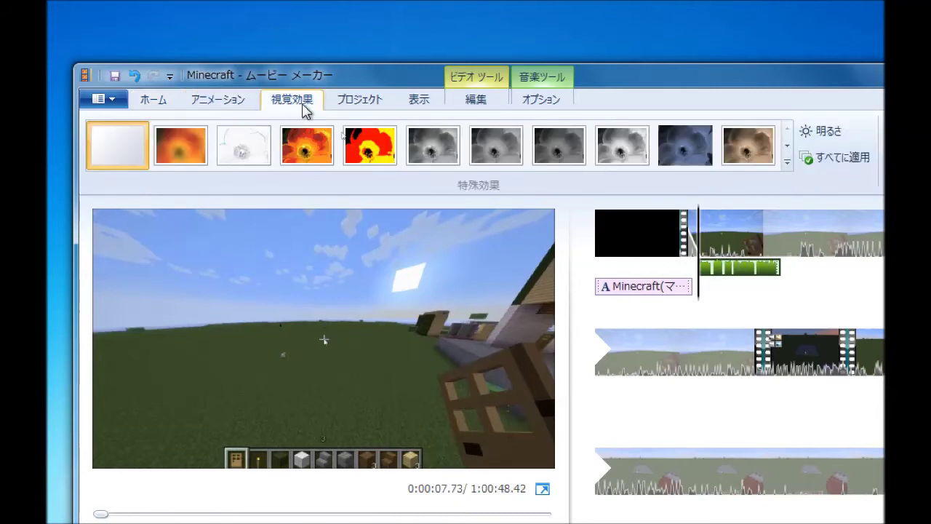
{"action": "left_click", "coordinate": [359, 101]}
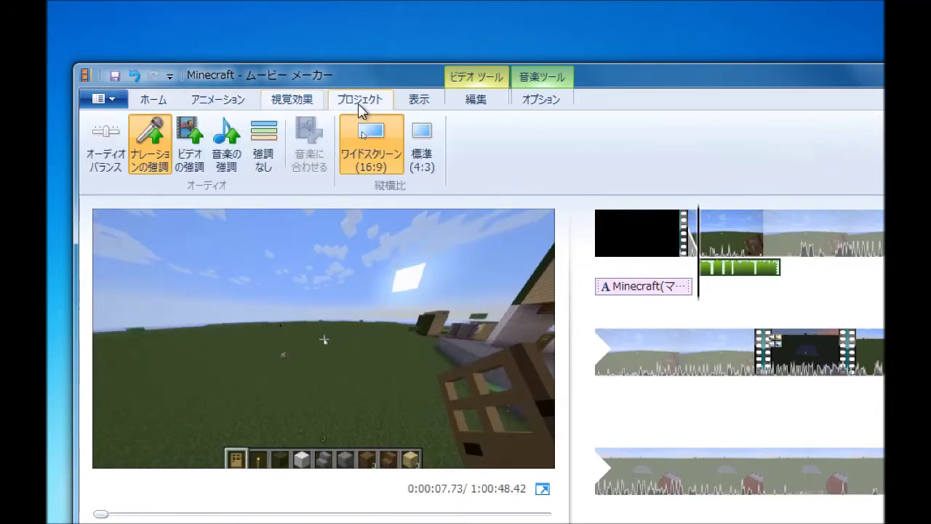
{"action": "left_click", "coordinate": [421, 102]}
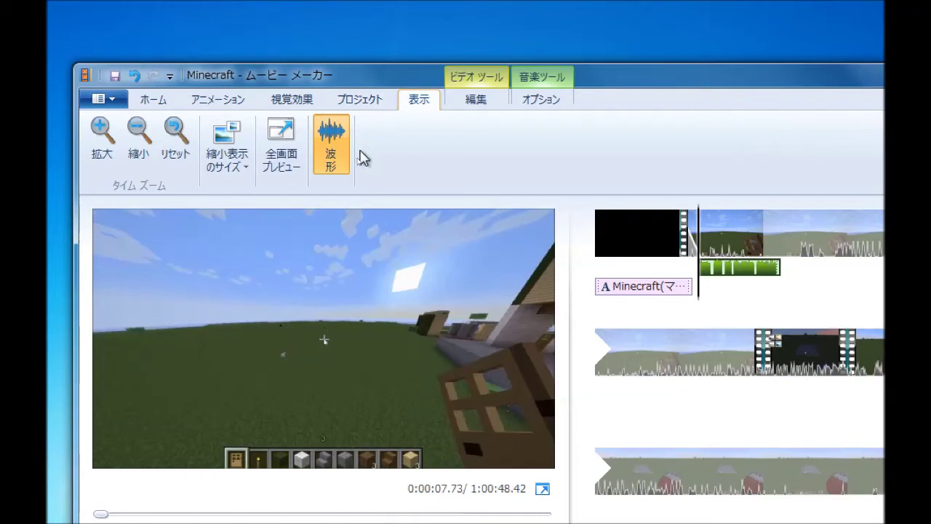
{"action": "left_click", "coordinate": [332, 154]}
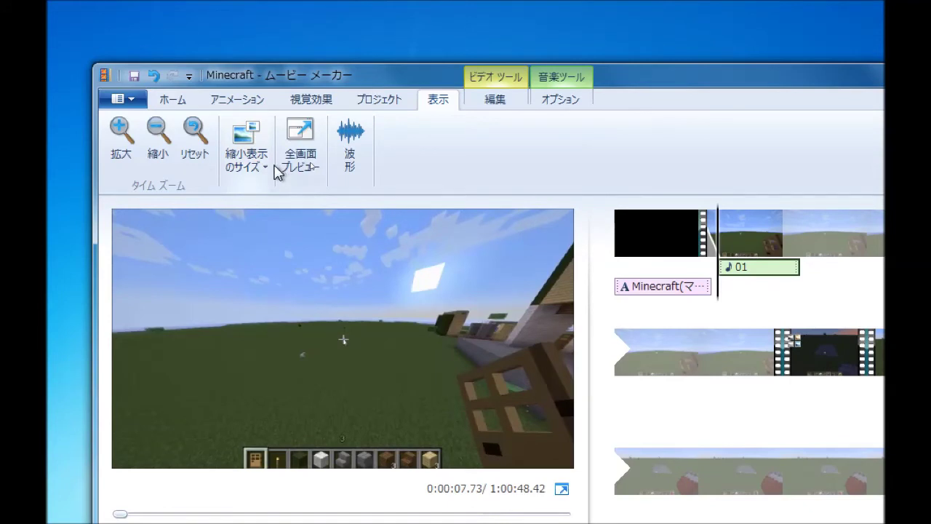
{"action": "left_click", "coordinate": [266, 168]}
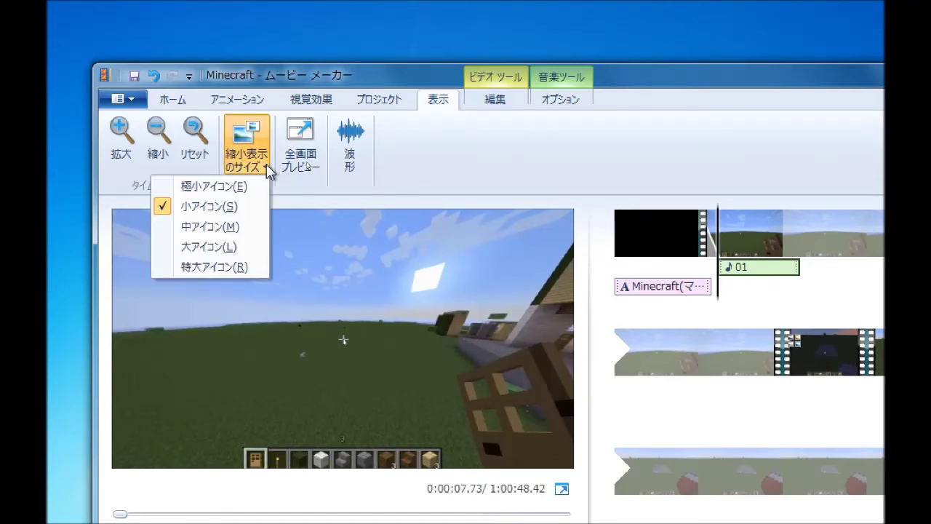
{"action": "left_click", "coordinate": [482, 98]}
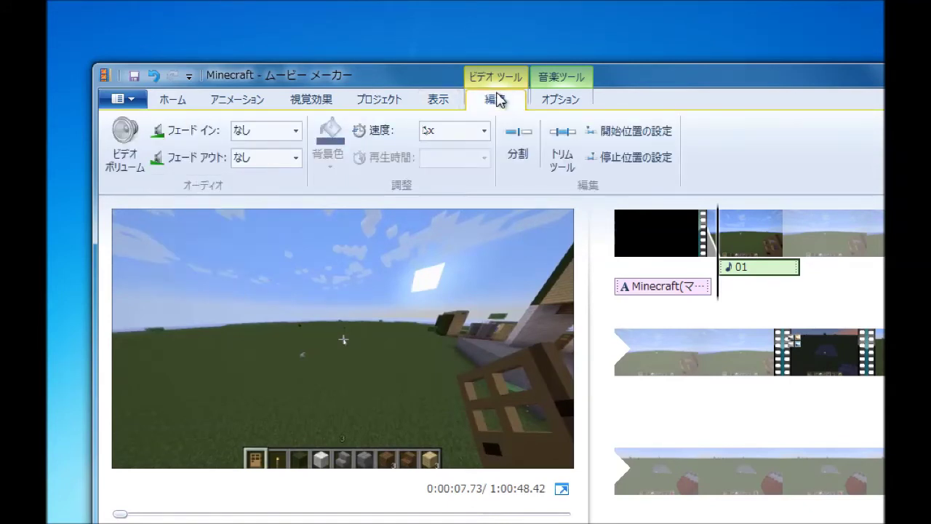
{"action": "left_click", "coordinate": [570, 101]}
{"action": "left_click", "coordinate": [439, 104]}
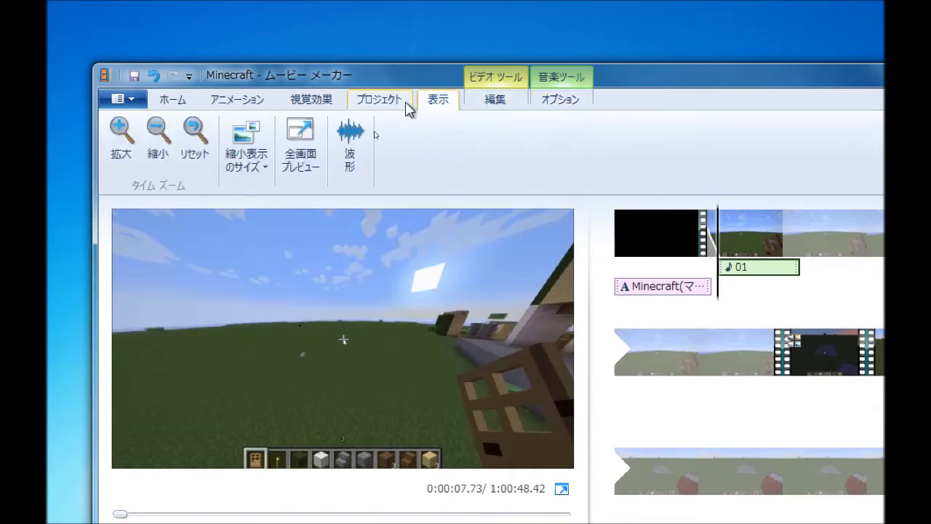
{"action": "left_click", "coordinate": [393, 105]}
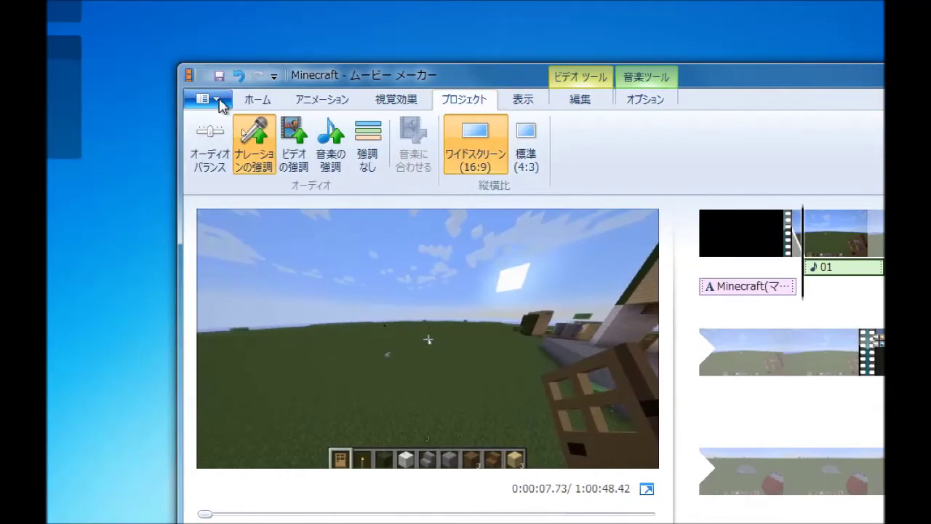
Step: Play the movie from 0:00:04.88 in the title clip through the 01 narration, stopping at 0:00:18.00
{"action": "left_click", "coordinate": [172, 99]}
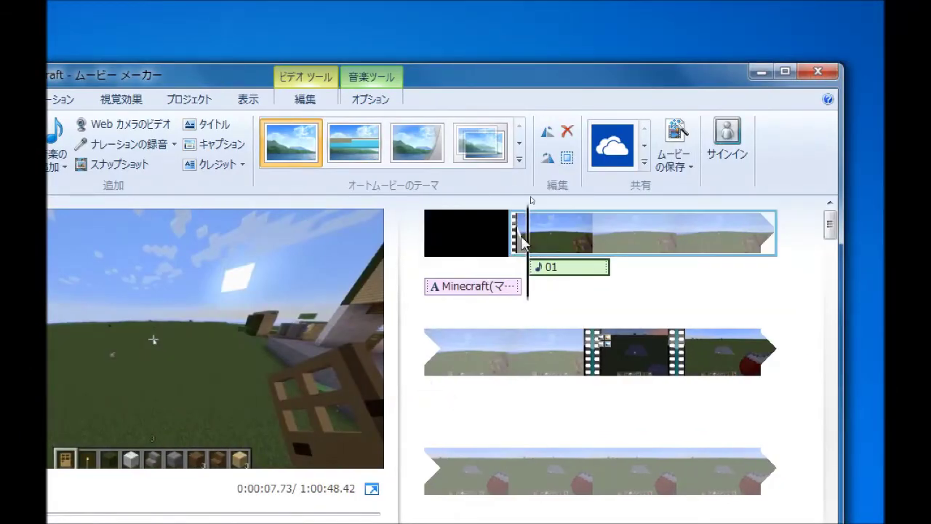
{"action": "left_click", "coordinate": [499, 232]}
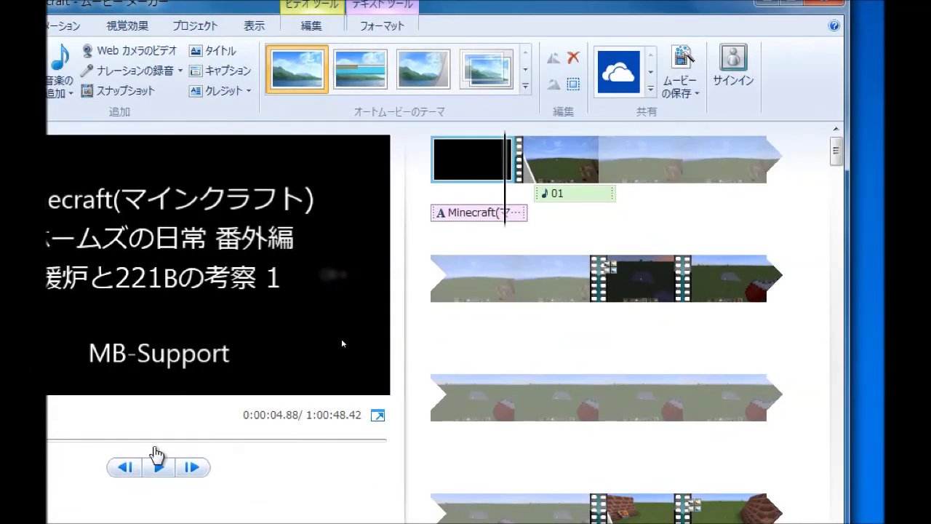
{"action": "left_click", "coordinate": [160, 464]}
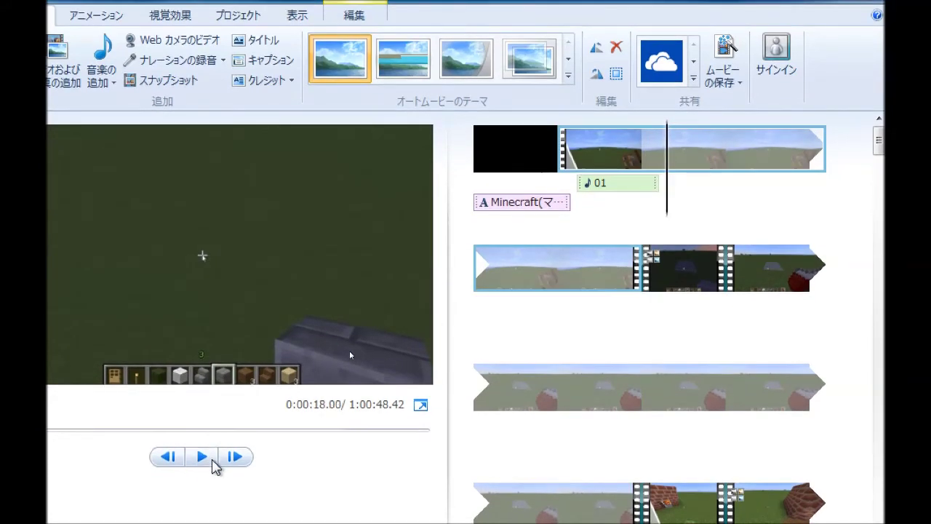
Step: In SofTalk, enter the narration "通常のサバイバルモードとは違い、資材を自由に使えて、どんなブロックも一発で壊せる、クリエイティブモードです。" and record it as 02
{"action": "type", "text": "つ"}
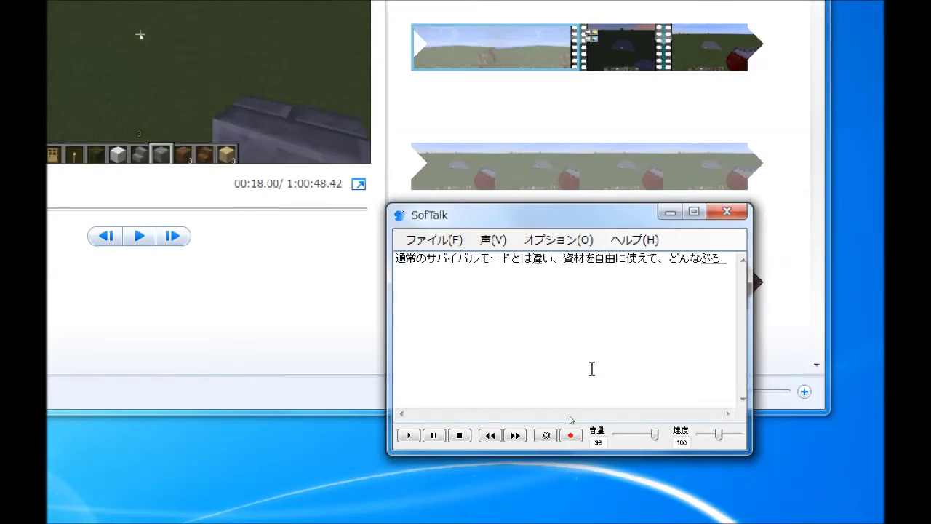
{"action": "type", "text": "ブロックも一発で壊せる、"}
{"action": "key", "text": "Return"}
{"action": "type", "text": "くりえいてぃぶもーどです。"}
{"action": "key", "text": "Return"}
{"action": "key", "text": "Home"}
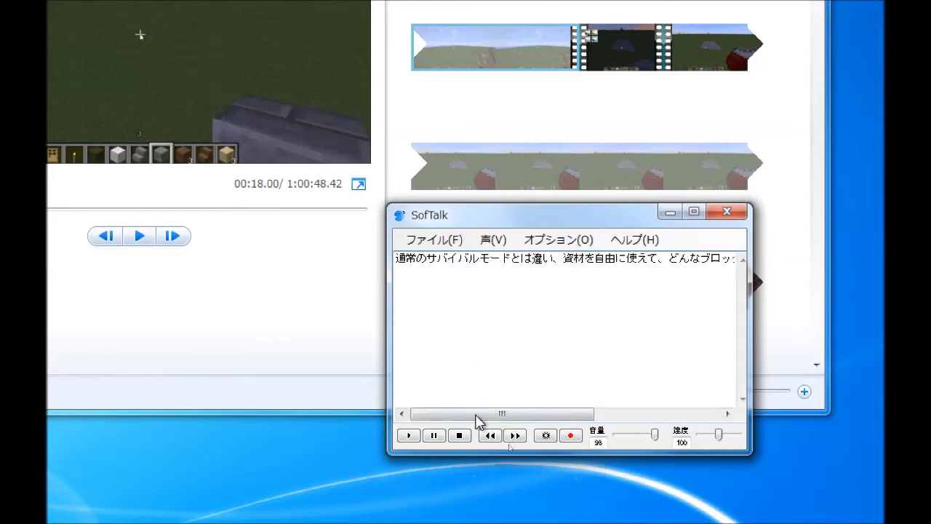
{"action": "left_click_drag", "start_coordinate": [485, 418], "coordinate": [610, 415]}
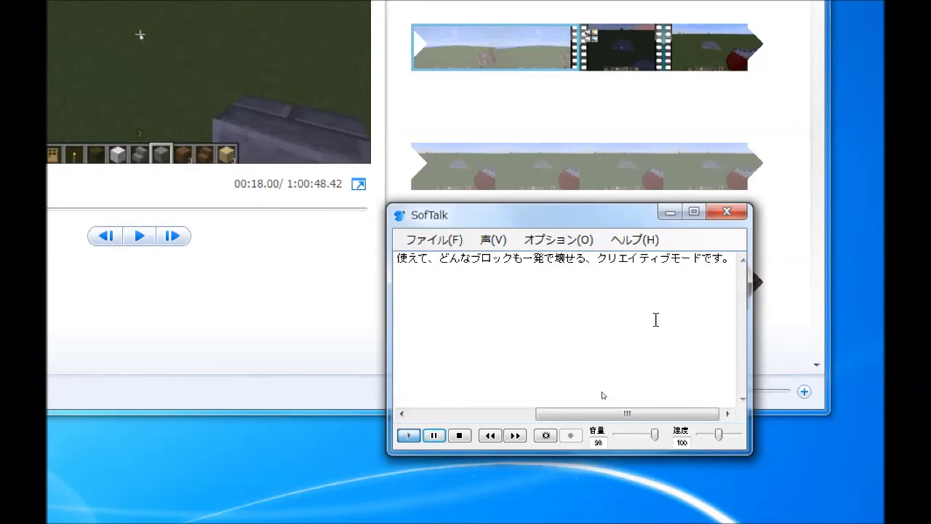
{"action": "left_click", "coordinate": [570, 435]}
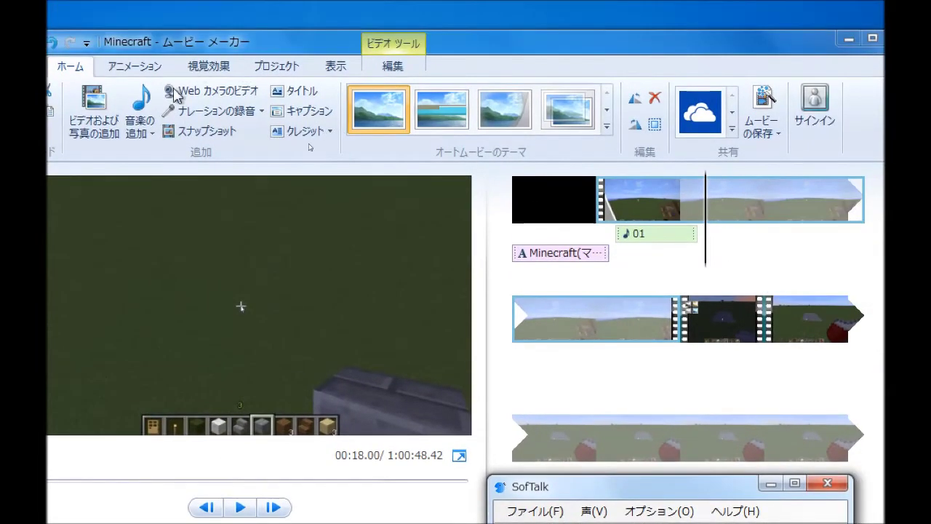
Step: Switch to Movie Maker, add narration 02 as music at 0:00:18.00, and play the movie from 0:00:12.81
{"action": "left_click", "coordinate": [222, 92]}
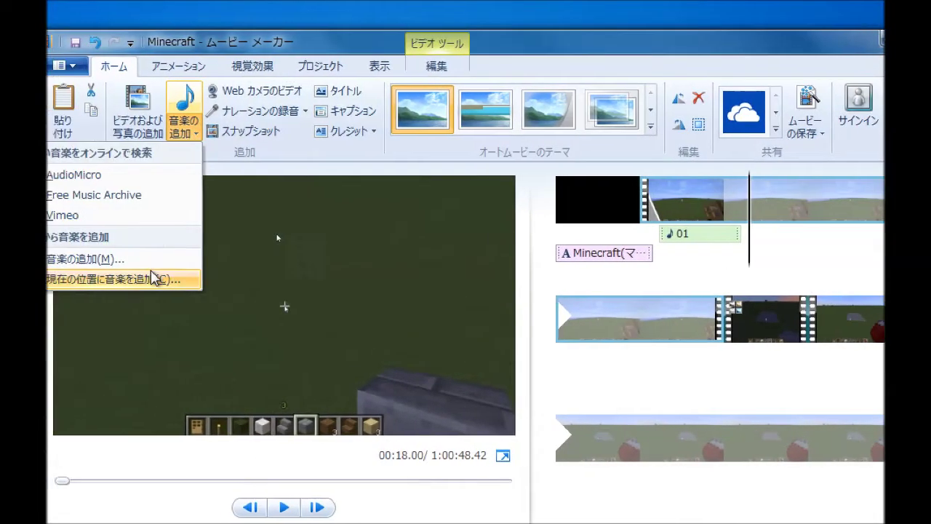
{"action": "left_click", "coordinate": [189, 244]}
{"action": "double_click", "coordinate": [473, 267]}
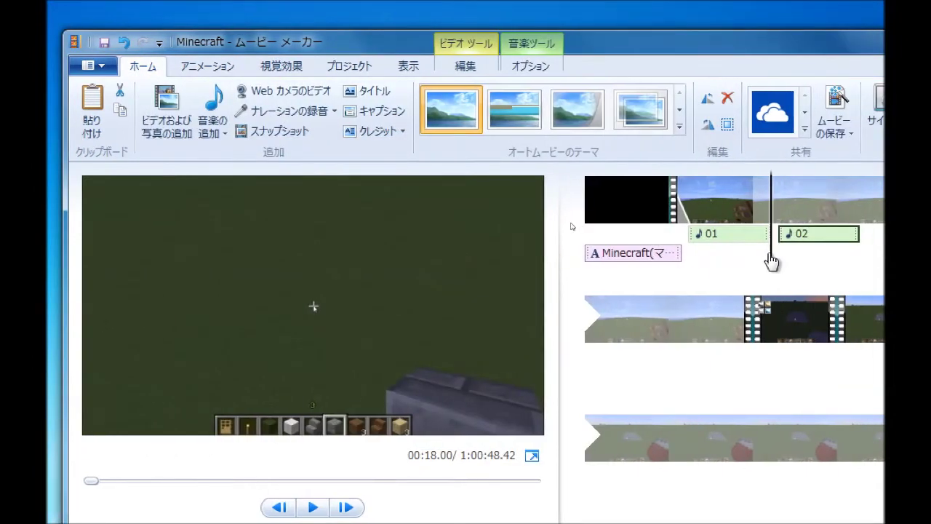
{"action": "left_click_drag", "start_coordinate": [754, 260], "coordinate": [732, 257]}
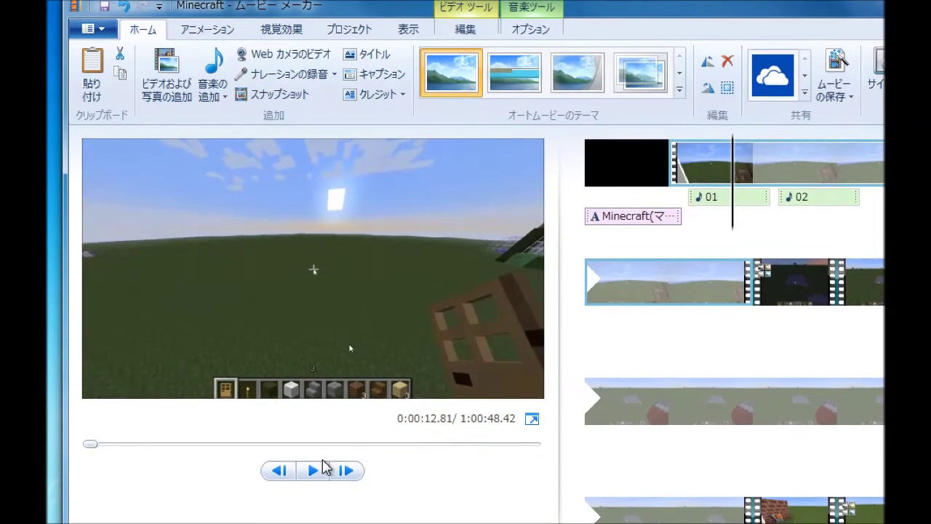
{"action": "left_click", "coordinate": [318, 471]}
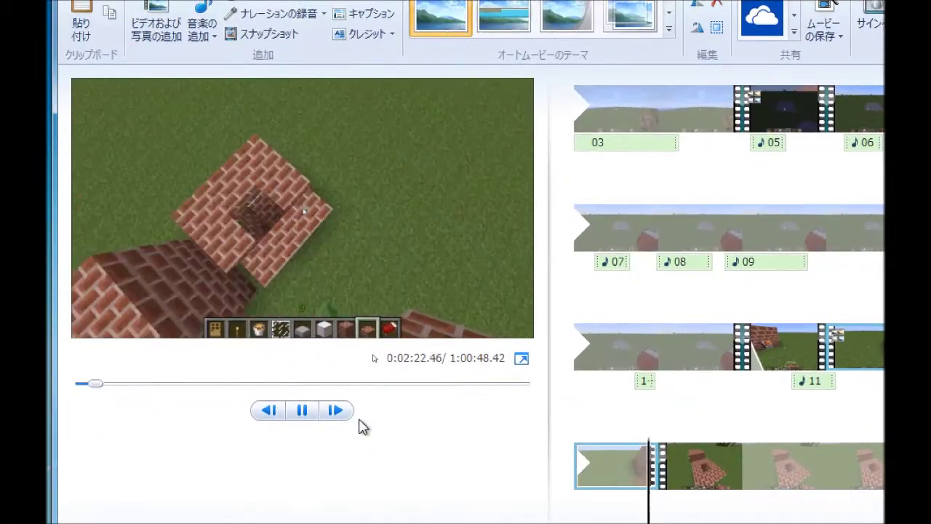
Step: Pause the movie at 0:02:26.60, replace the SofTalk narration with "だから、あつかいには注意しろっていったじゃない？", and play it back
{"action": "left_click", "coordinate": [299, 411]}
{"action": "left_click", "coordinate": [299, 412]}
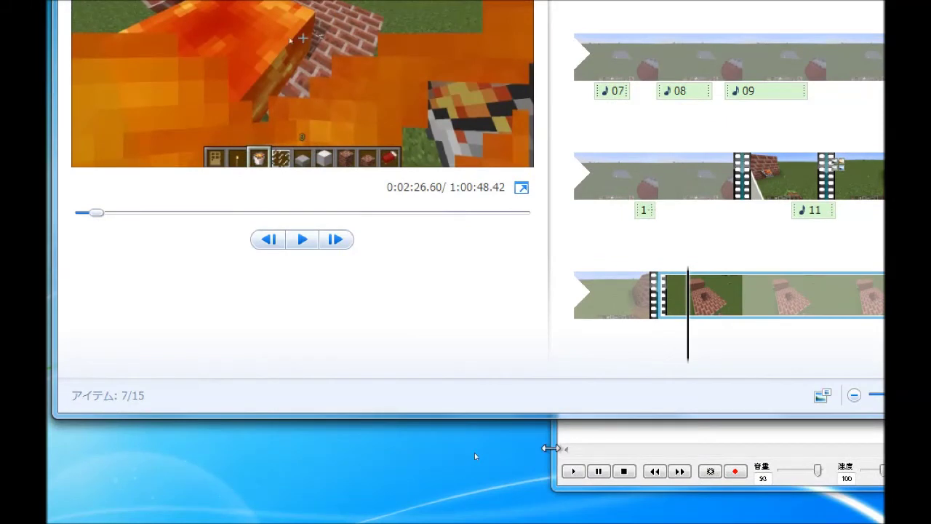
{"action": "left_click", "coordinate": [594, 452]}
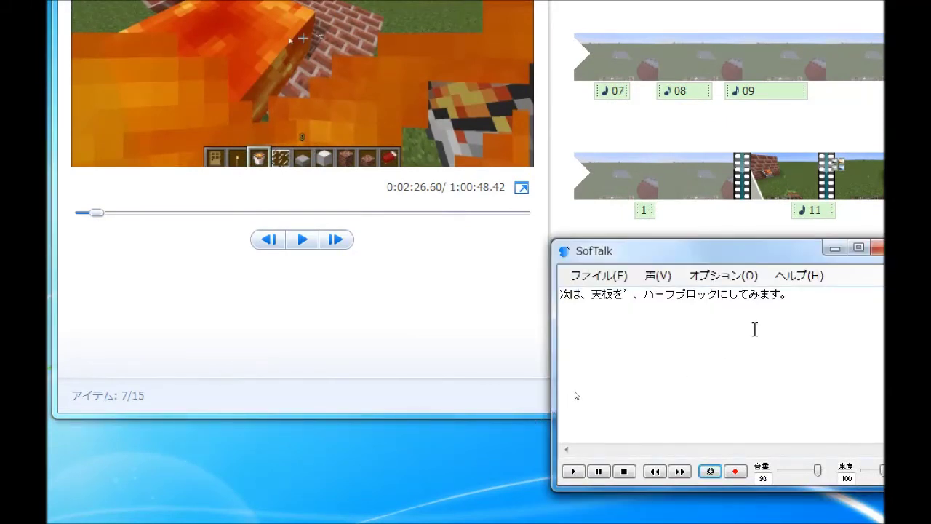
{"action": "left_click_drag", "start_coordinate": [790, 294], "coordinate": [731, 293]}
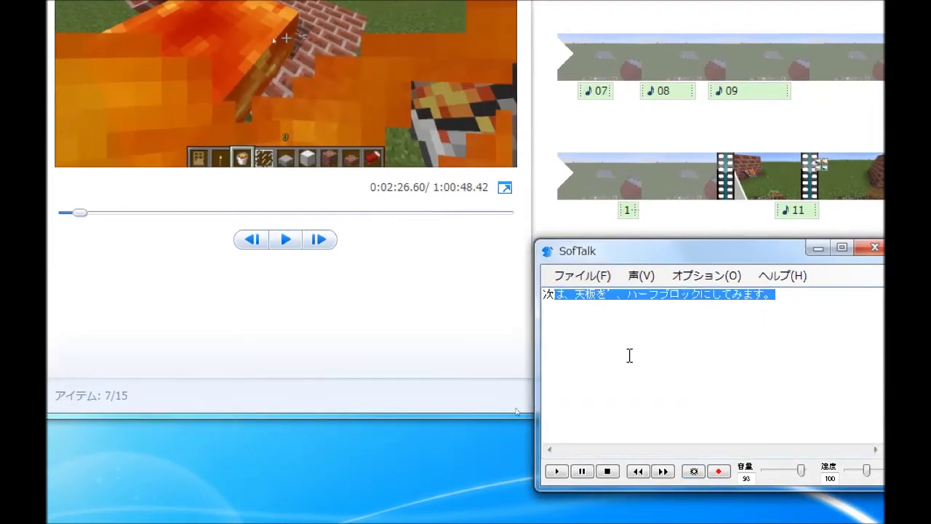
{"action": "key", "text": "BackSpace"}
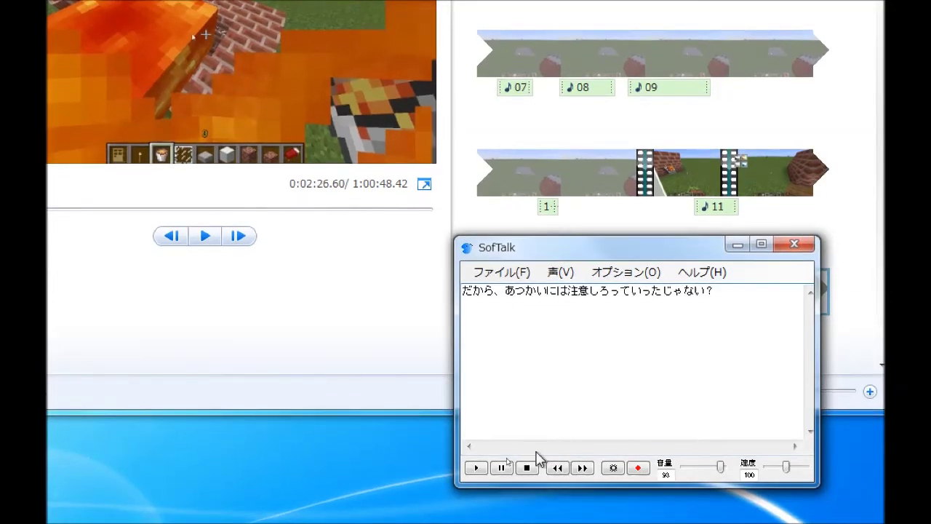
{"action": "left_click", "coordinate": [476, 467]}
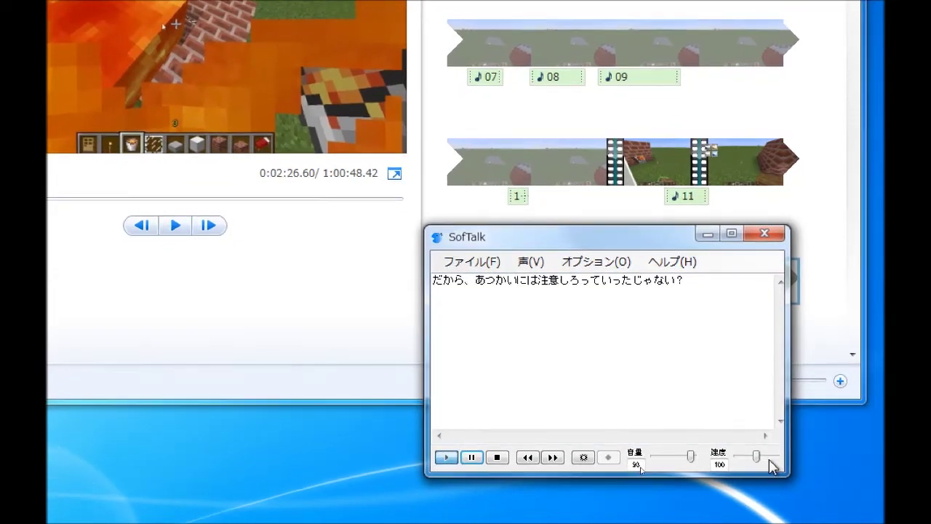
Step: Lower the speech speed slightly and record the narration as 12
{"action": "left_click_drag", "start_coordinate": [758, 456], "coordinate": [751, 456]}
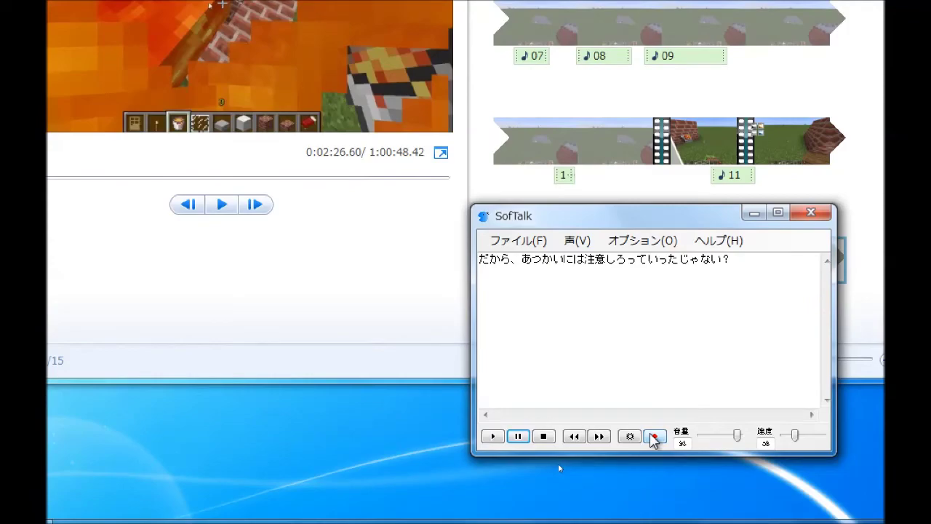
{"action": "left_click", "coordinate": [654, 436]}
{"action": "type", "text": "12"}
{"action": "key", "text": "Return"}
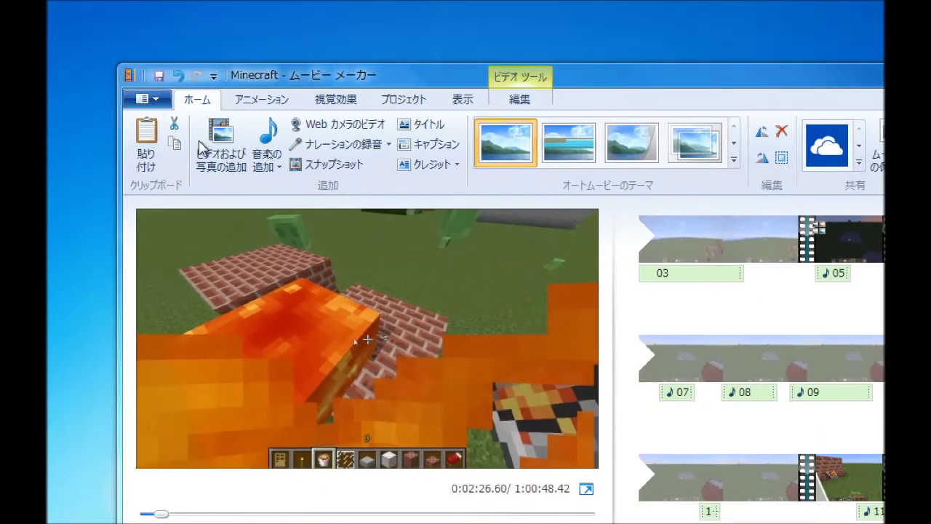
Step: Switch to Movie Maker, add 12.wav from the desktop as music at 0:02:26.60, and play the movie from there
{"action": "left_click", "coordinate": [269, 166]}
{"action": "left_click", "coordinate": [245, 317]}
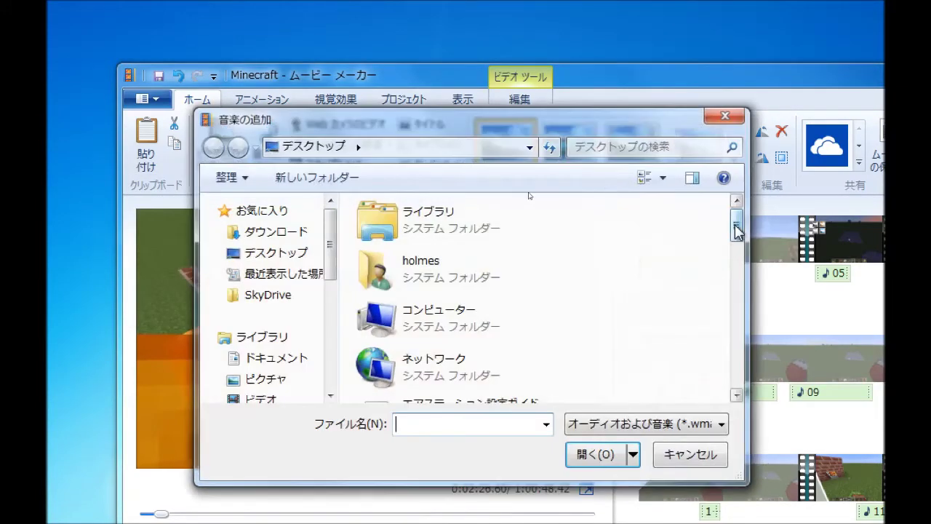
{"action": "left_click_drag", "start_coordinate": [736, 231], "coordinate": [732, 401]}
{"action": "left_click", "coordinate": [489, 334]}
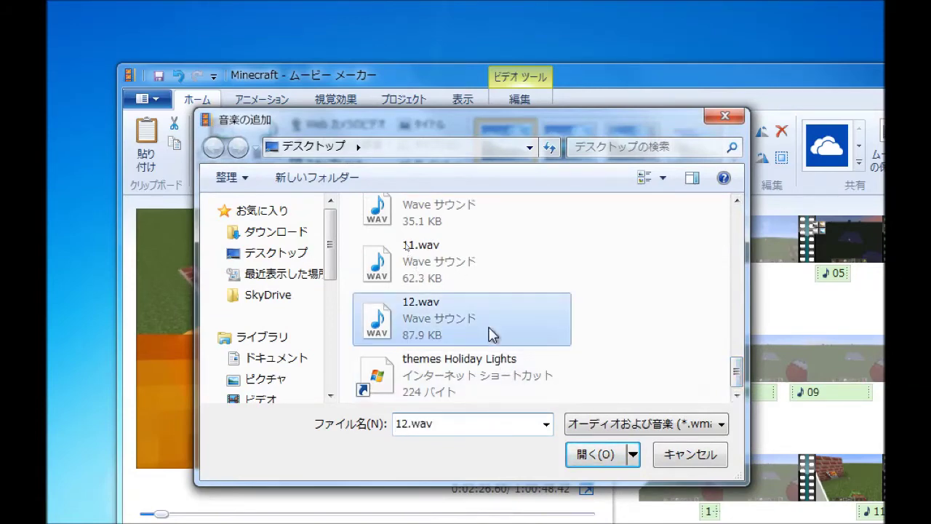
{"action": "double_click", "coordinate": [489, 334]}
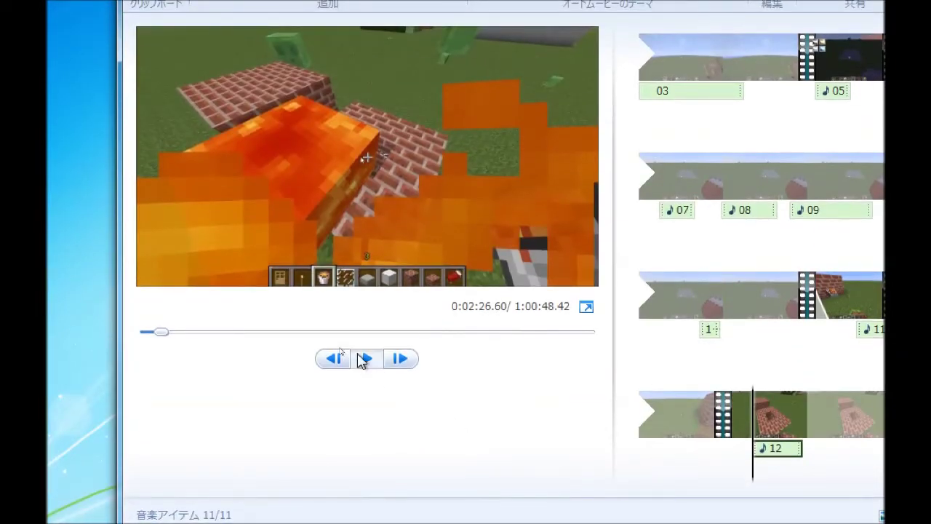
{"action": "left_click", "coordinate": [364, 359]}
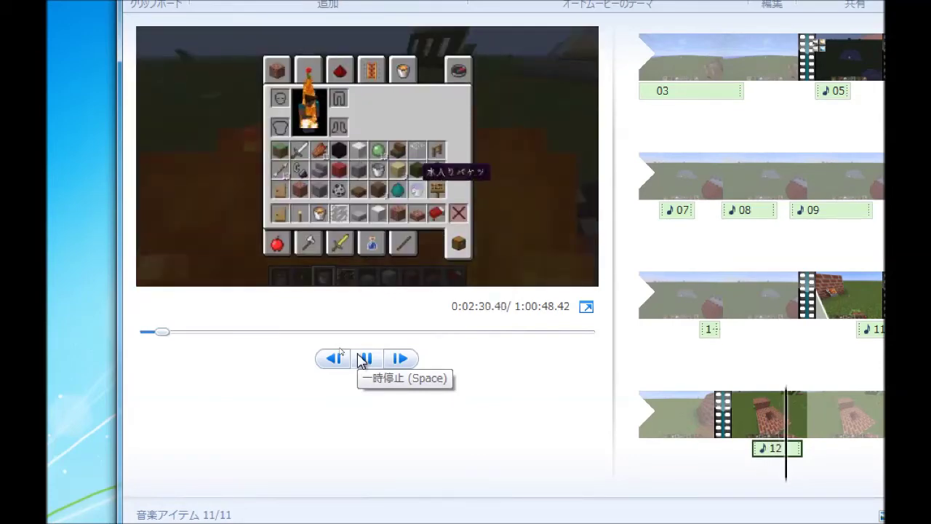
{"action": "left_click", "coordinate": [363, 358]}
Step: Add 47.wav from the desktop as music at the playhead position 11:10.12
{"action": "key", "text": "alt+Tab"}
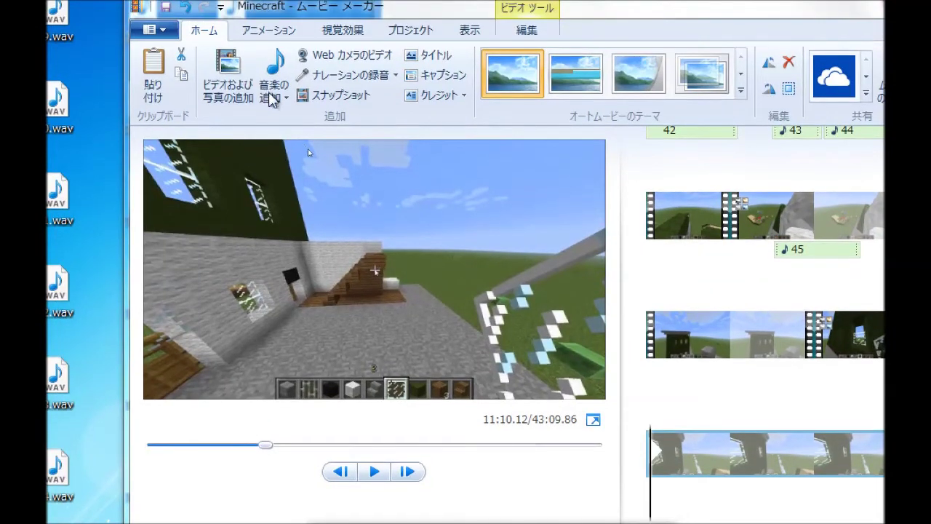
{"action": "left_click", "coordinate": [274, 97]}
{"action": "left_click", "coordinate": [266, 242]}
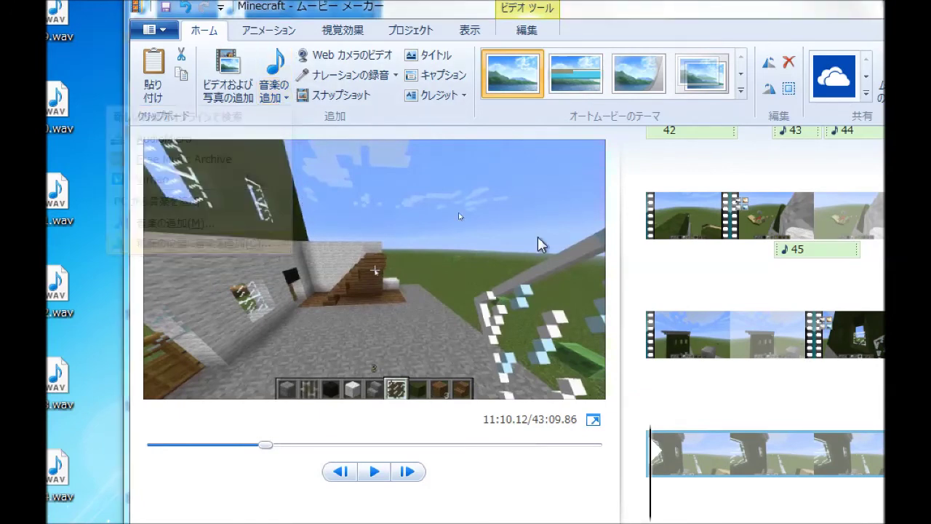
{"action": "left_click_drag", "start_coordinate": [674, 99], "coordinate": [673, 268]}
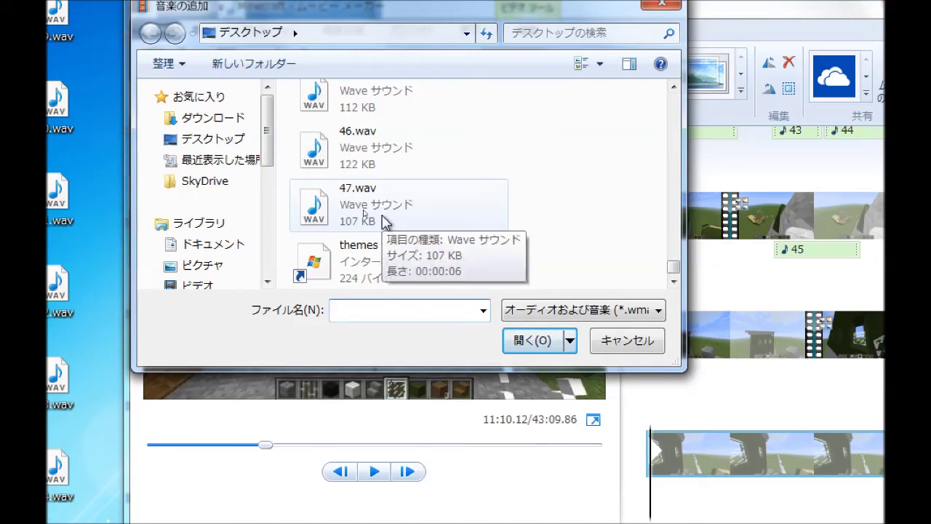
{"action": "left_click", "coordinate": [383, 222]}
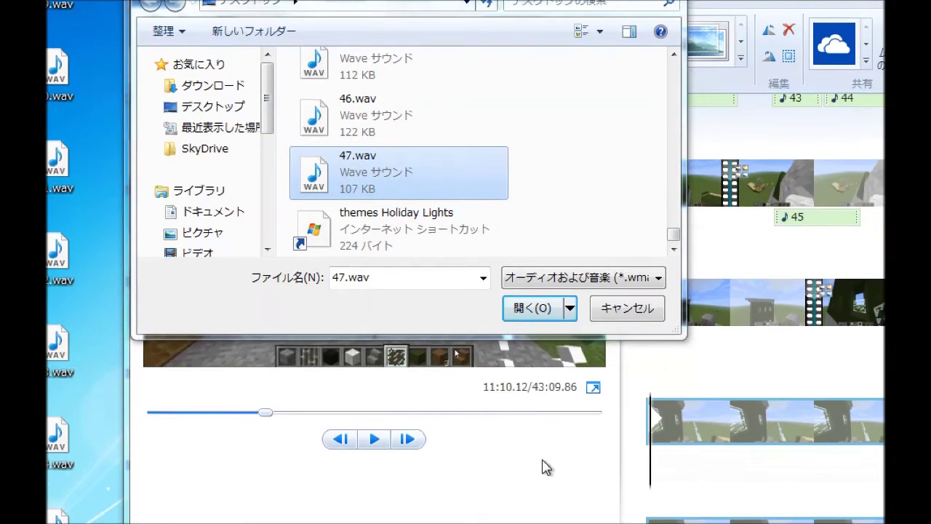
{"action": "left_click", "coordinate": [550, 316]}
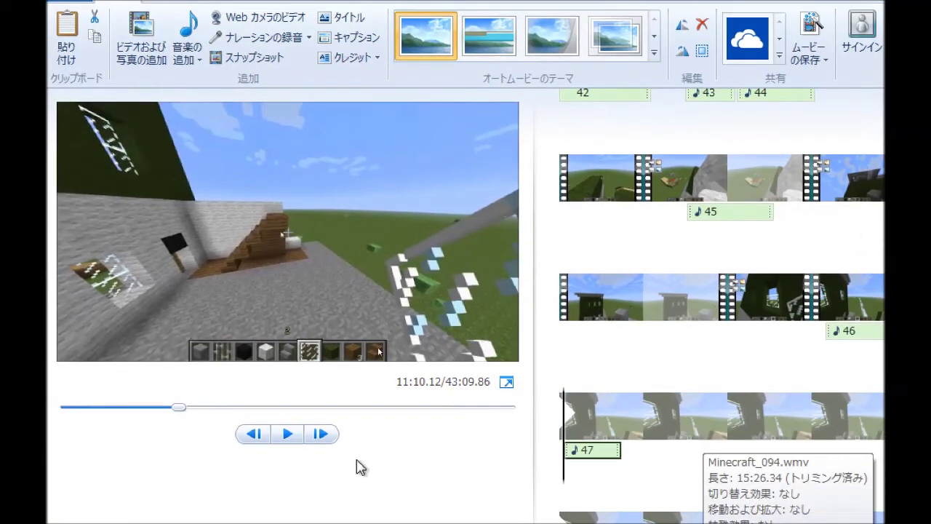
Step: Play the movie on from 11:10.12, pause it at 11:18.53, and split the clip there
{"action": "left_click", "coordinate": [287, 436]}
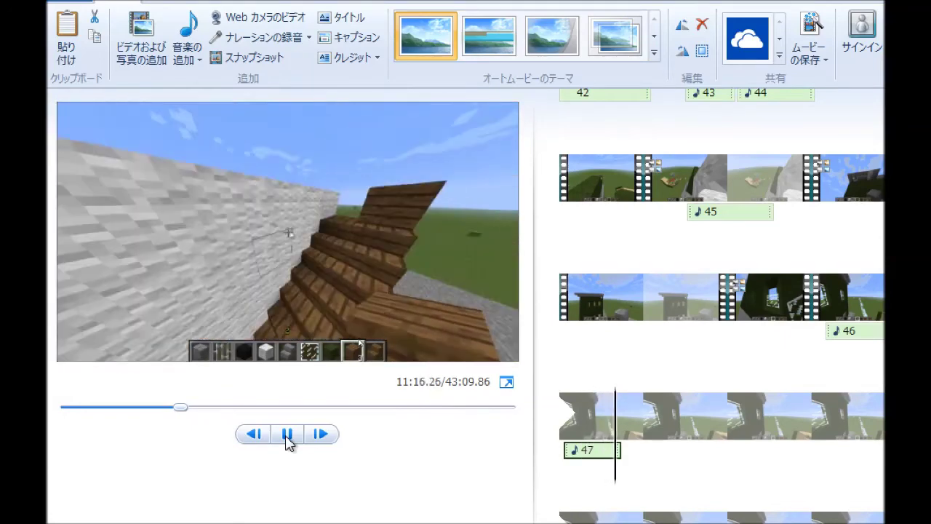
{"action": "left_click", "coordinate": [287, 435]}
{"action": "left_click", "coordinate": [287, 435]}
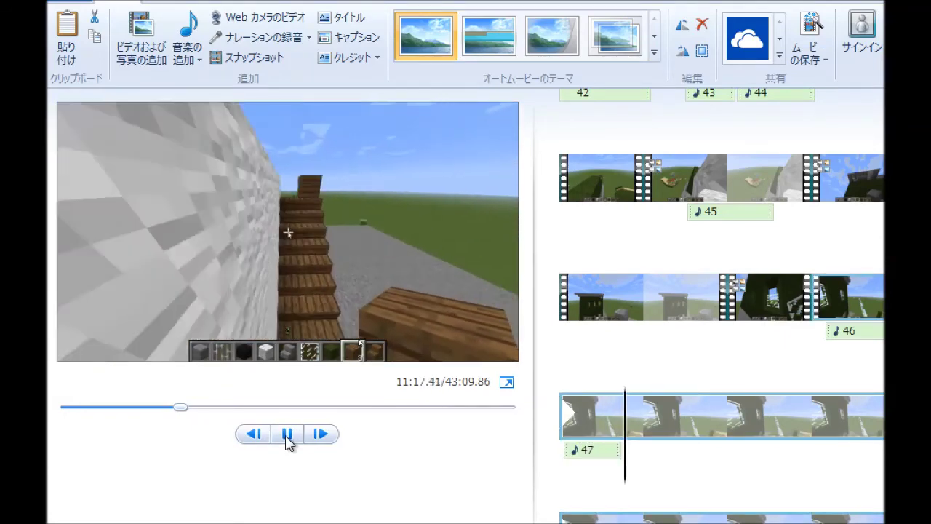
{"action": "left_click", "coordinate": [287, 435]}
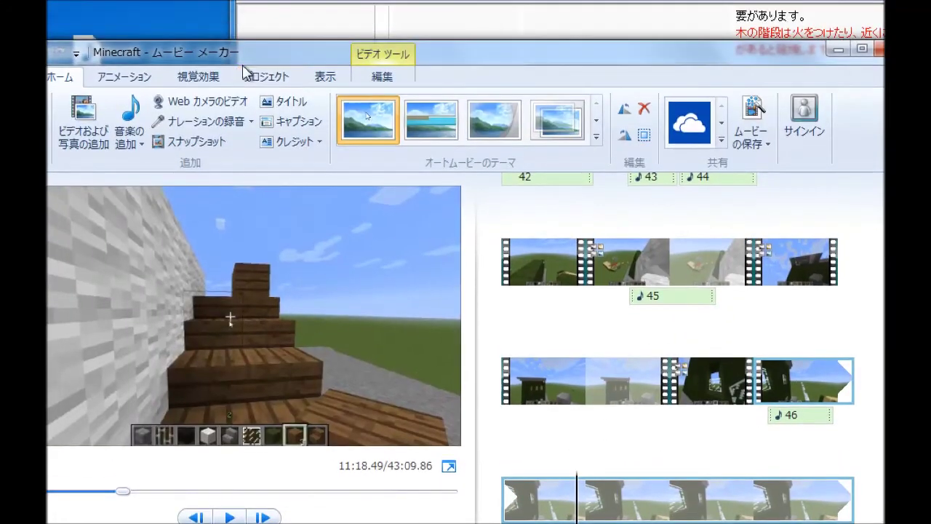
{"action": "left_click", "coordinate": [405, 117]}
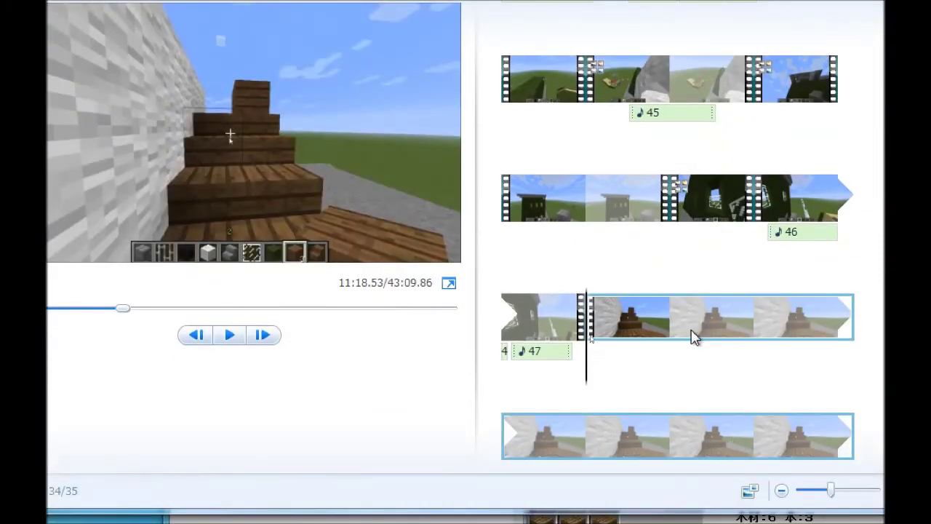
Step: Remove the split-off remainder of the clip and the clip following it so the movie ends after narration 47
{"action": "right_click", "coordinate": [693, 336]}
{"action": "left_click", "coordinate": [645, 443]}
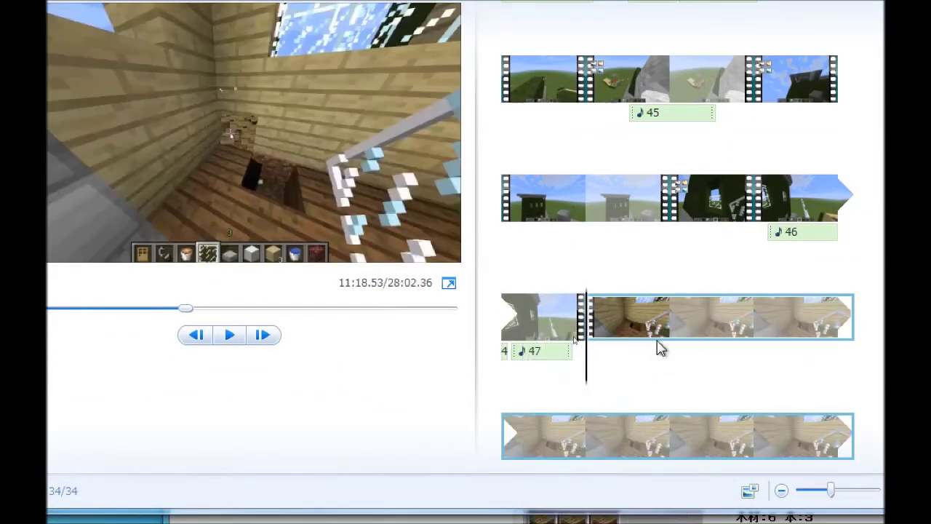
{"action": "right_click", "coordinate": [659, 333]}
{"action": "left_click", "coordinate": [591, 446]}
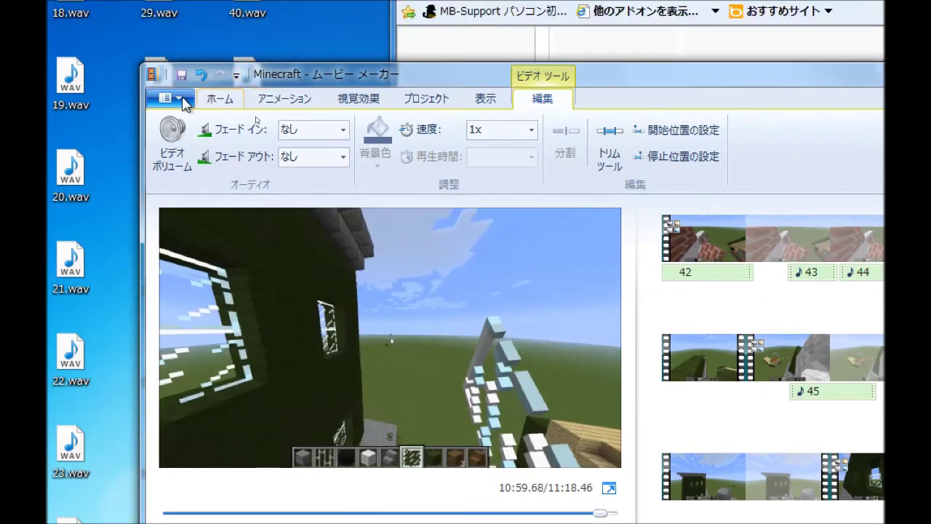
Step: Save the Minecraft project and return the playhead to the start of the movie
{"action": "left_click", "coordinate": [175, 64]}
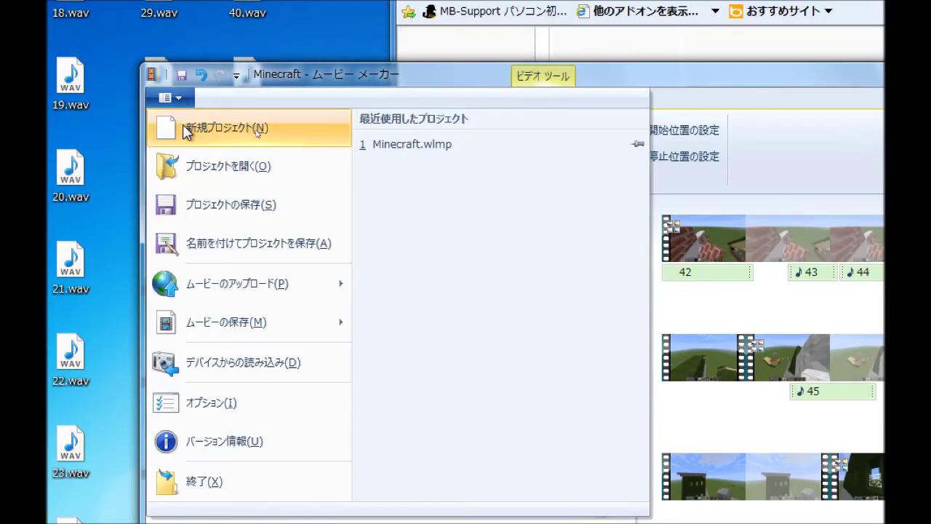
{"action": "left_click", "coordinate": [226, 203]}
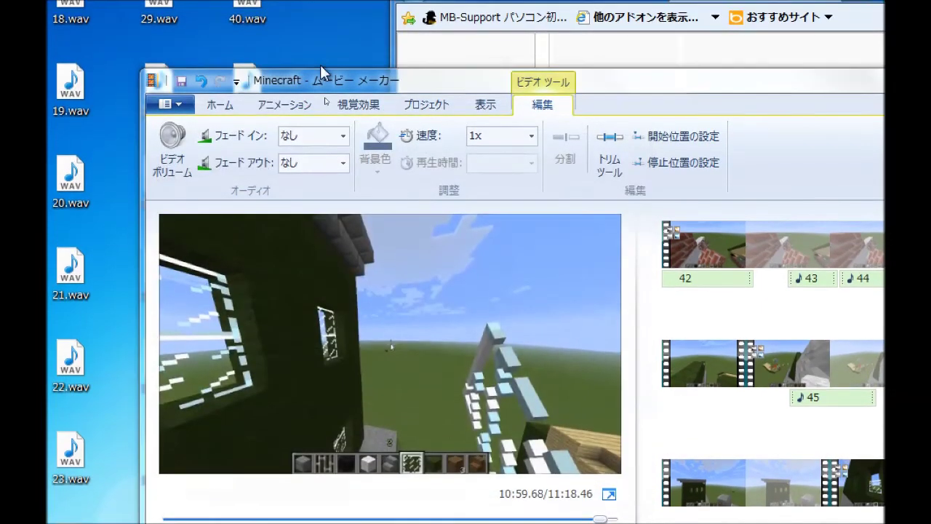
{"action": "left_click", "coordinate": [221, 105]}
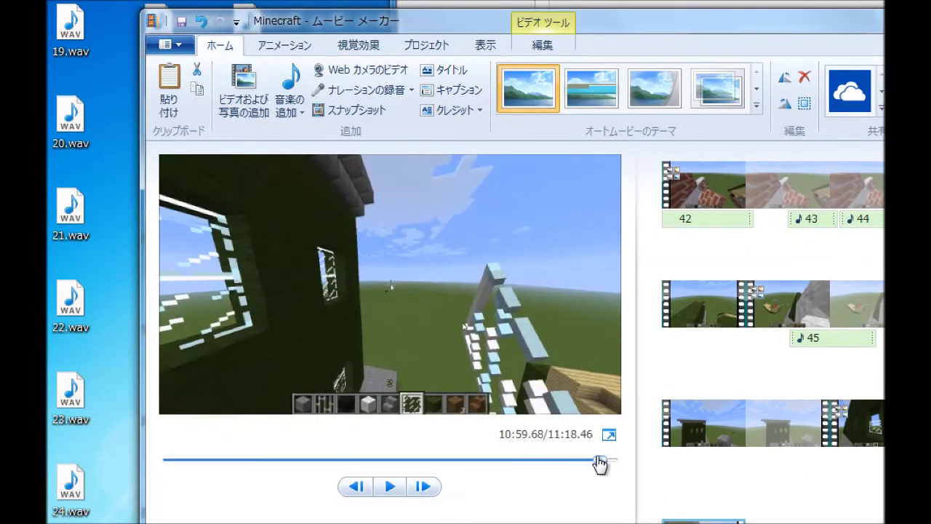
{"action": "left_click_drag", "start_coordinate": [600, 464], "coordinate": [154, 462]}
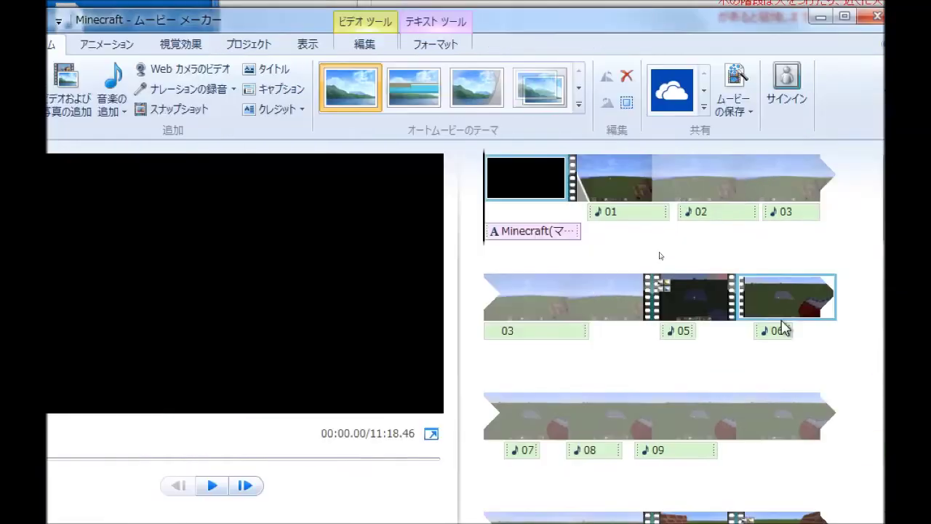
Step: Start saving the movie with the Zune HD (720p ディスプレイ用) setting and choose the desktop as its destination
{"action": "left_click", "coordinate": [718, 113]}
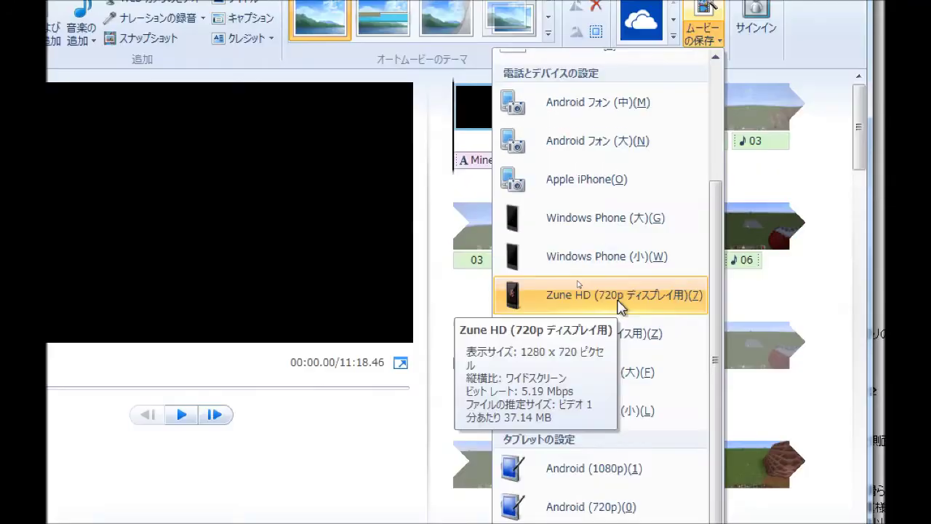
{"action": "left_click", "coordinate": [618, 296]}
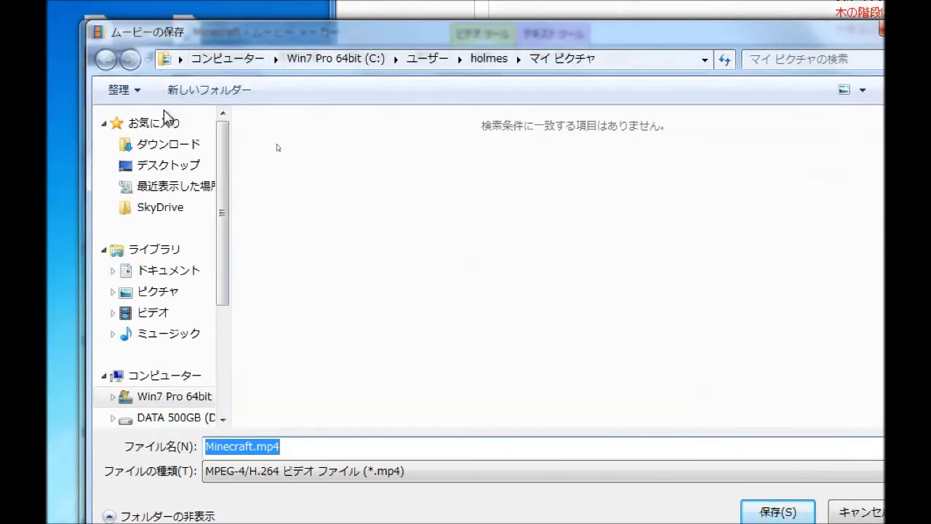
{"action": "left_click", "coordinate": [169, 165]}
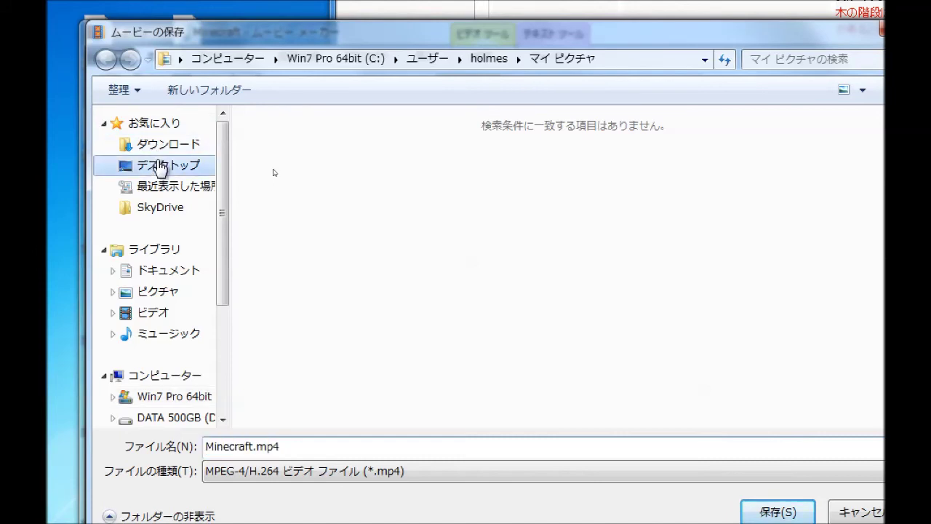
Step: Name the video "Minecraft（マインクラフト） ホームズの日常 番外編 1 暖炉と221Bの考察.mp4" and save it as MPEG-4/H.264
{"action": "double_click", "coordinate": [254, 440]}
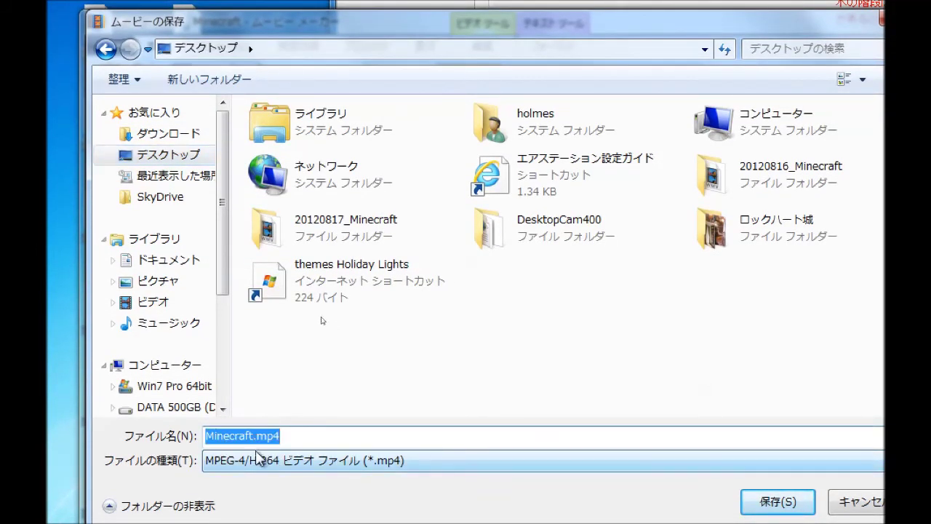
{"action": "left_click", "coordinate": [254, 439]}
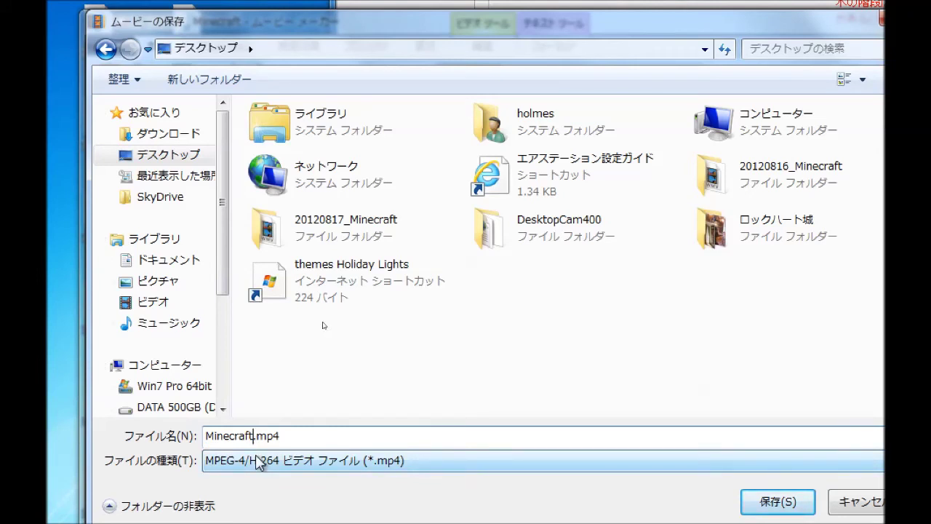
{"action": "type", "text": "（まいんっくらｆ"}
{"action": "key", "text": "Escape"}
{"action": "type", "text": "マインクラフトほームズの日常 番外編 1"}
{"action": "type", "text": " 暖炉と221Bの考察"}
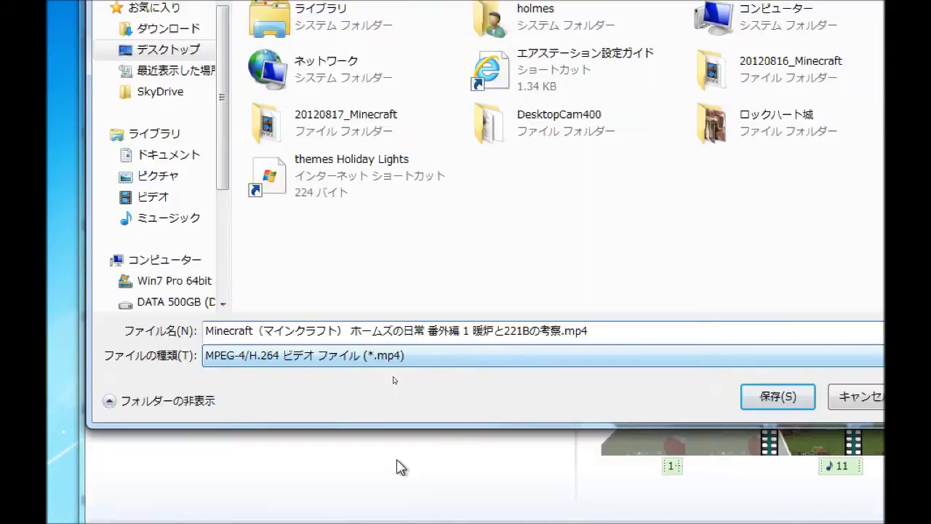
{"action": "left_click", "coordinate": [765, 393]}
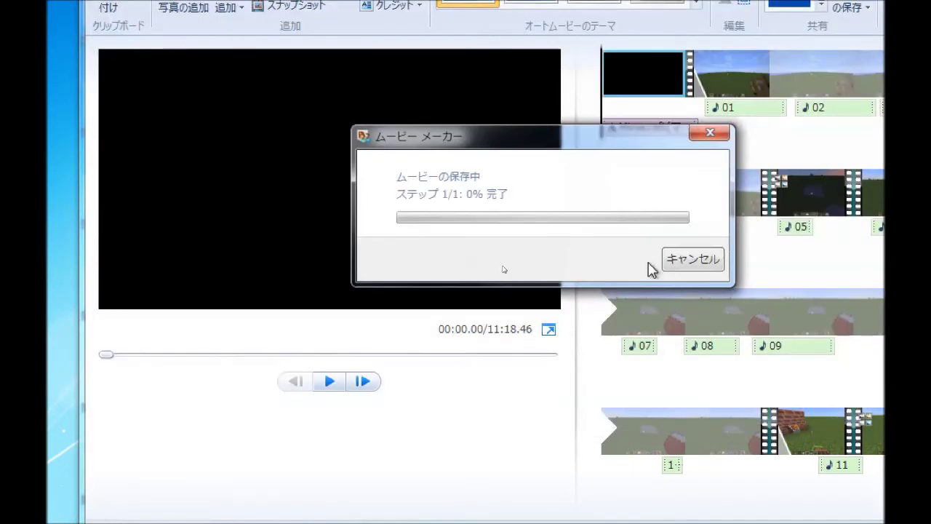
Step: Start Task Manager during the export, show its performance graphs, and enlarge the window beside the progress dialog
{"action": "left_click_drag", "start_coordinate": [520, 138], "coordinate": [438, 154]}
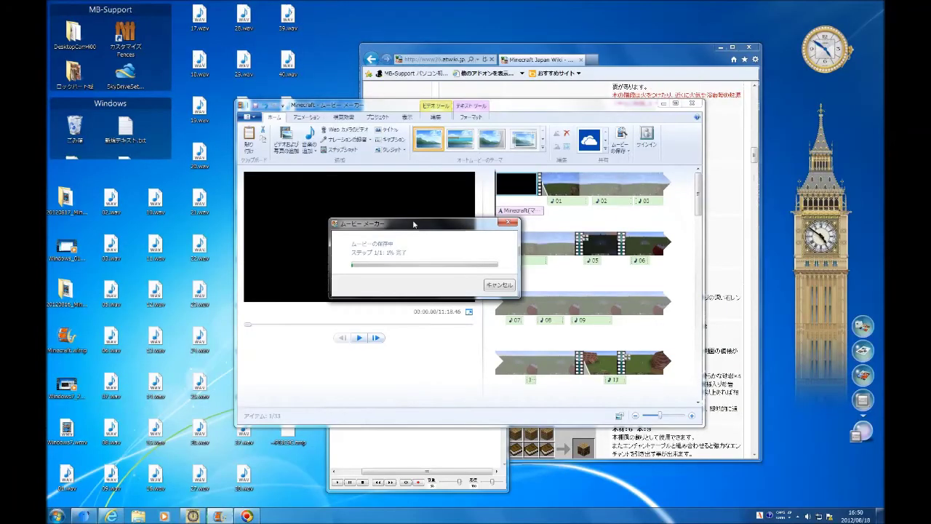
{"action": "right_click", "coordinate": [633, 517]}
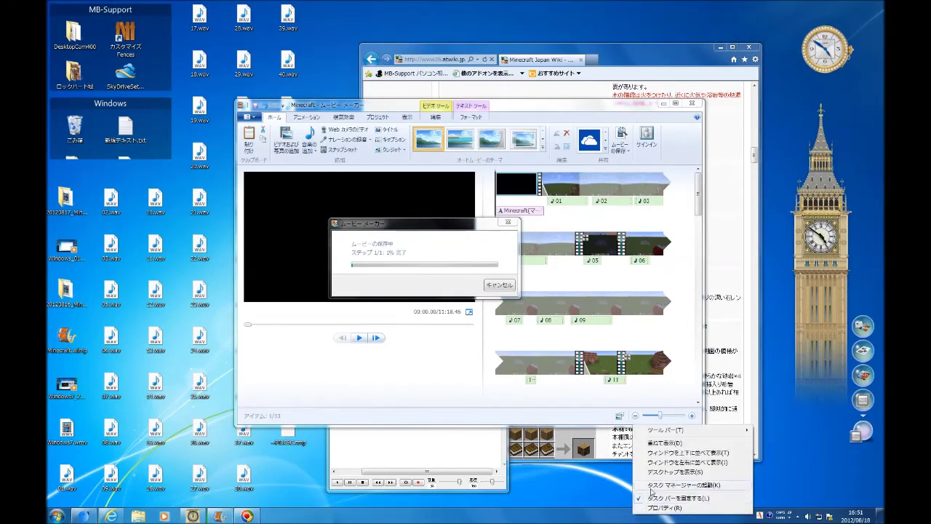
{"action": "left_click", "coordinate": [652, 485]}
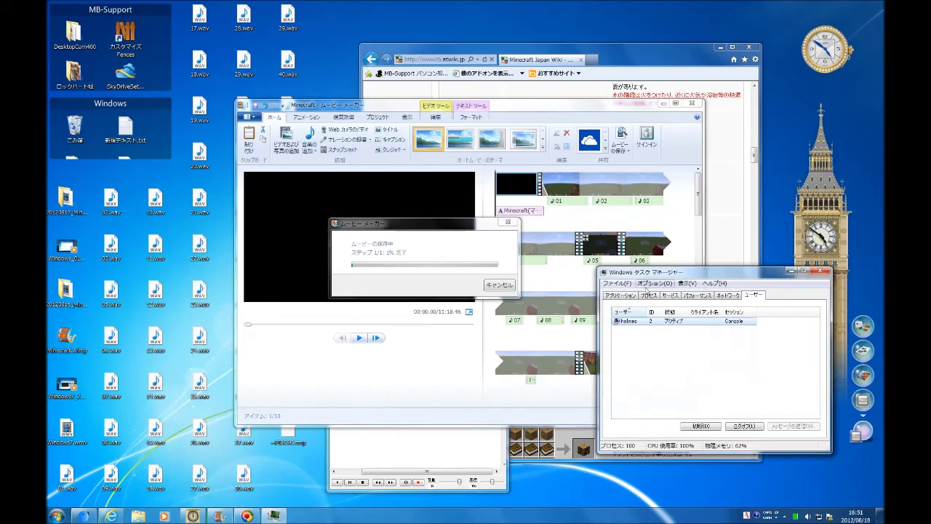
{"action": "left_click", "coordinate": [693, 295]}
{"action": "left_click_drag", "start_coordinate": [692, 277], "coordinate": [632, 225]}
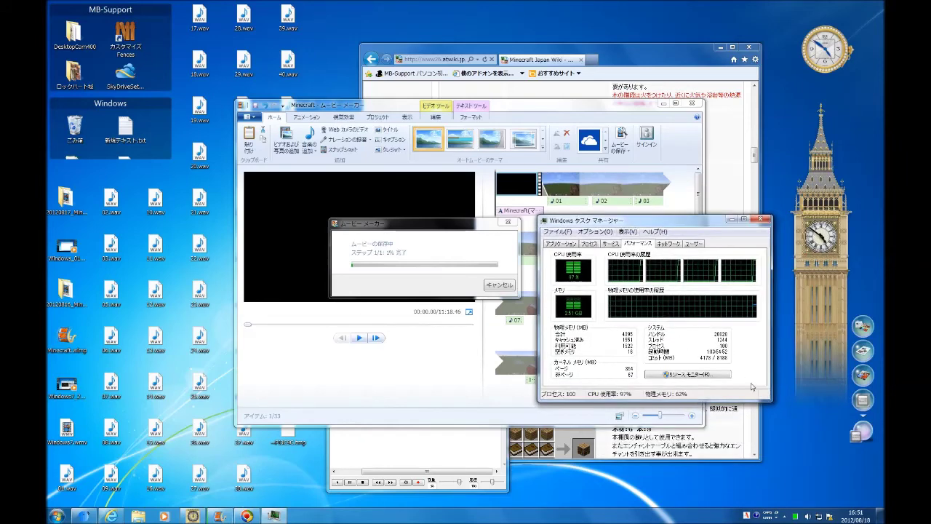
{"action": "left_click_drag", "start_coordinate": [771, 400], "coordinate": [859, 487]}
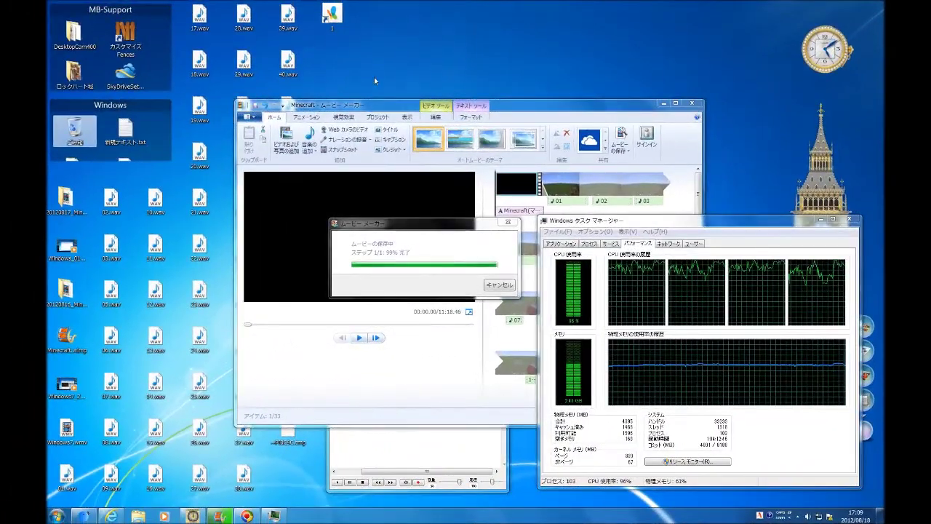
Step: Close Task Manager and the export completion message, and minimize Movie Maker
{"action": "left_click", "coordinate": [381, 108]}
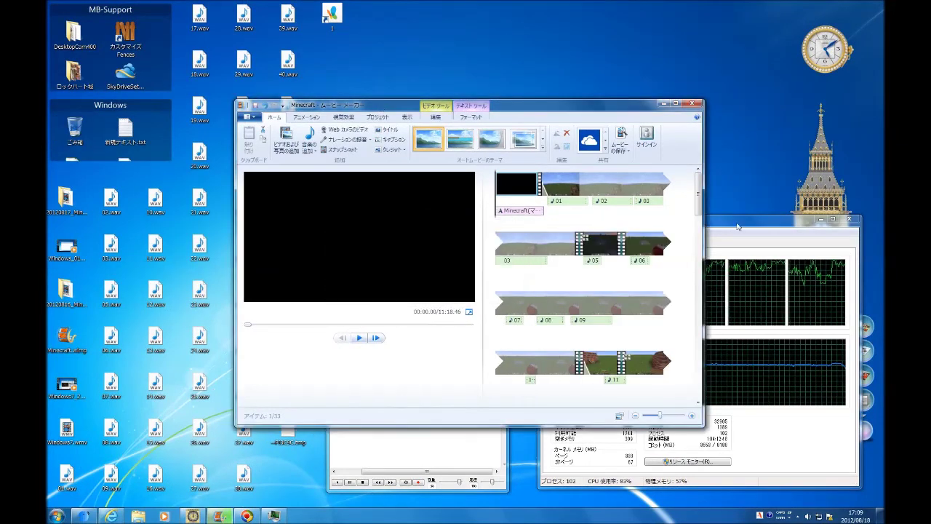
{"action": "left_click", "coordinate": [737, 227]}
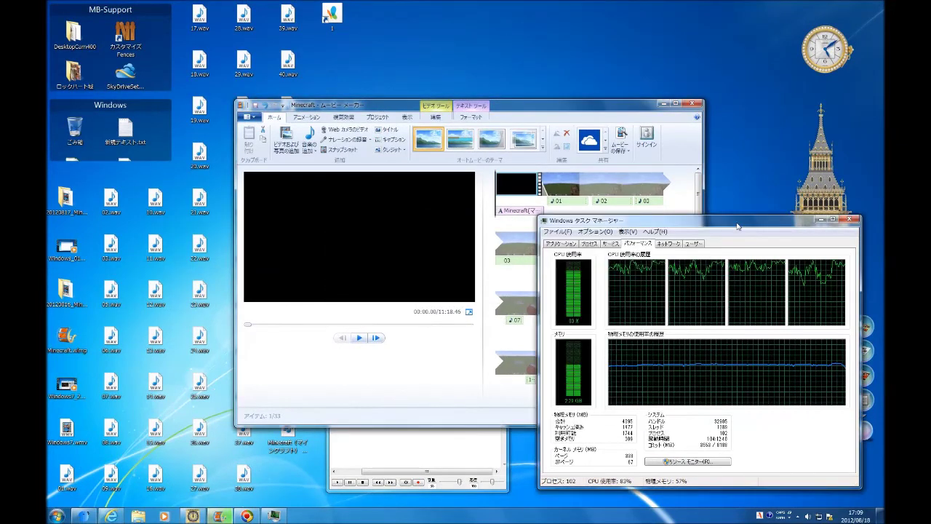
{"action": "left_click", "coordinate": [848, 220]}
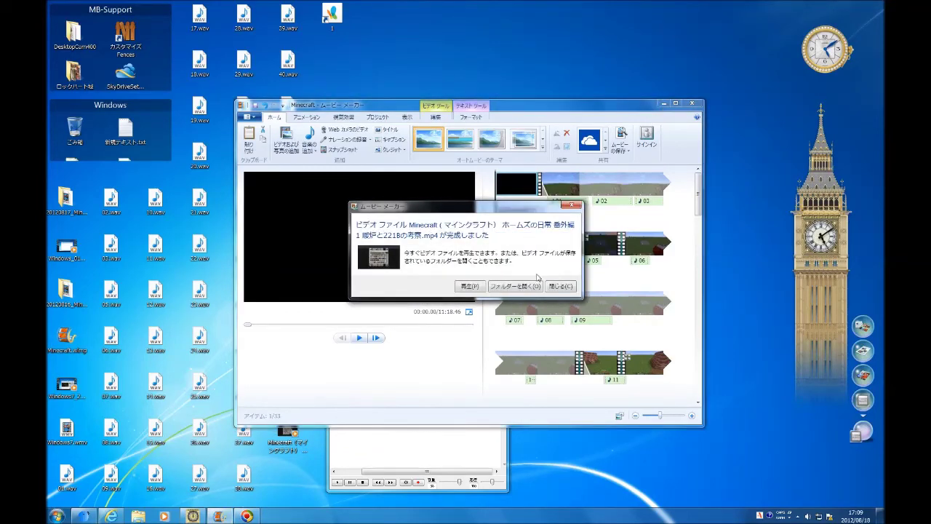
{"action": "left_click", "coordinate": [559, 285]}
{"action": "left_click", "coordinate": [659, 103]}
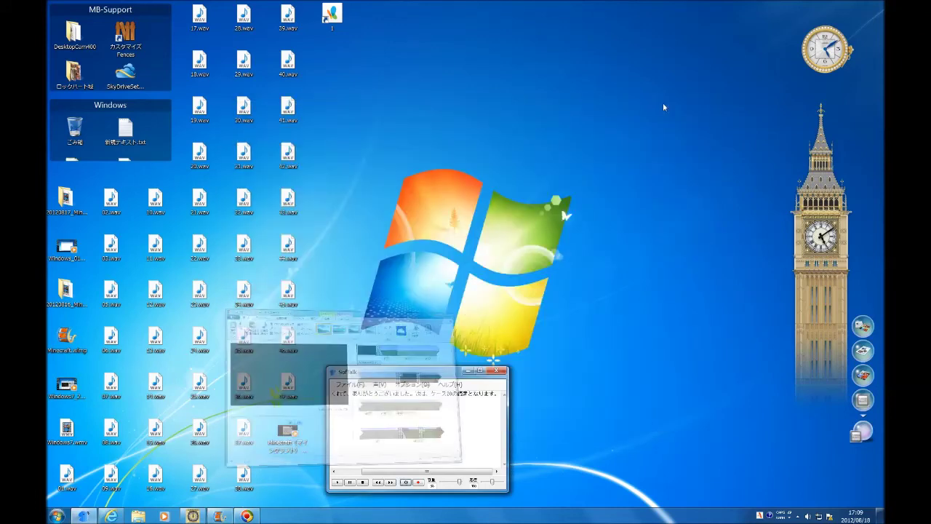
Step: Move the exported MP4 to an empty area of the desktop, check its file properties, and close them
{"action": "left_click_drag", "start_coordinate": [288, 432], "coordinate": [375, 155]}
{"action": "key", "text": "alt+Return"}
{"action": "left_click_drag", "start_coordinate": [455, 185], "coordinate": [478, 158]}
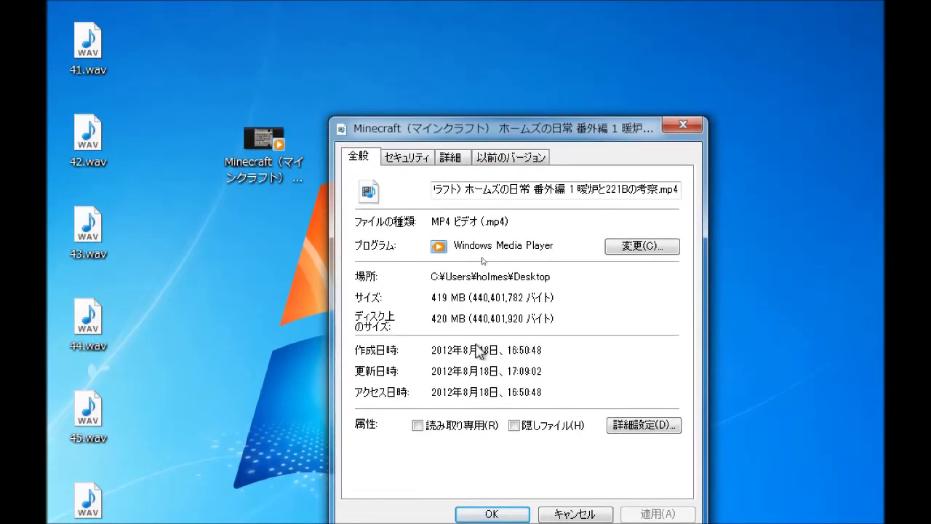
{"action": "left_click", "coordinate": [266, 167]}
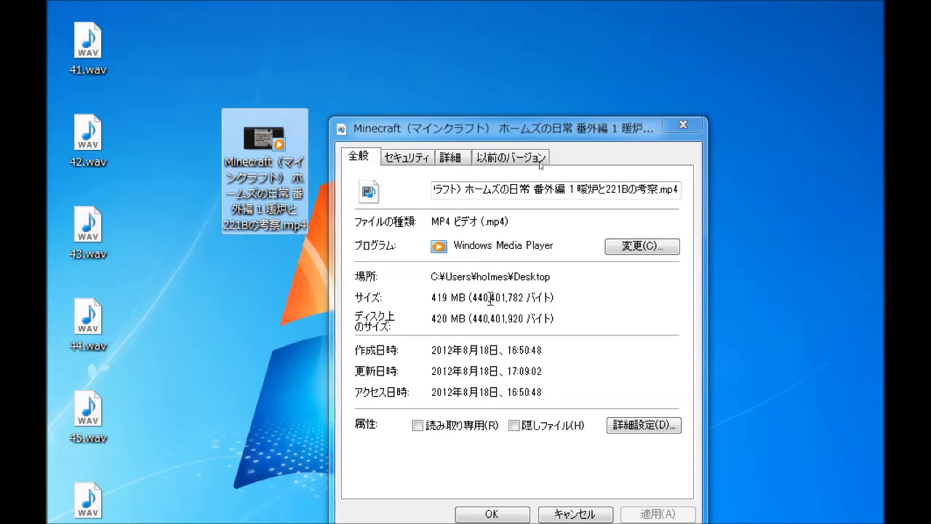
{"action": "left_click", "coordinate": [682, 125]}
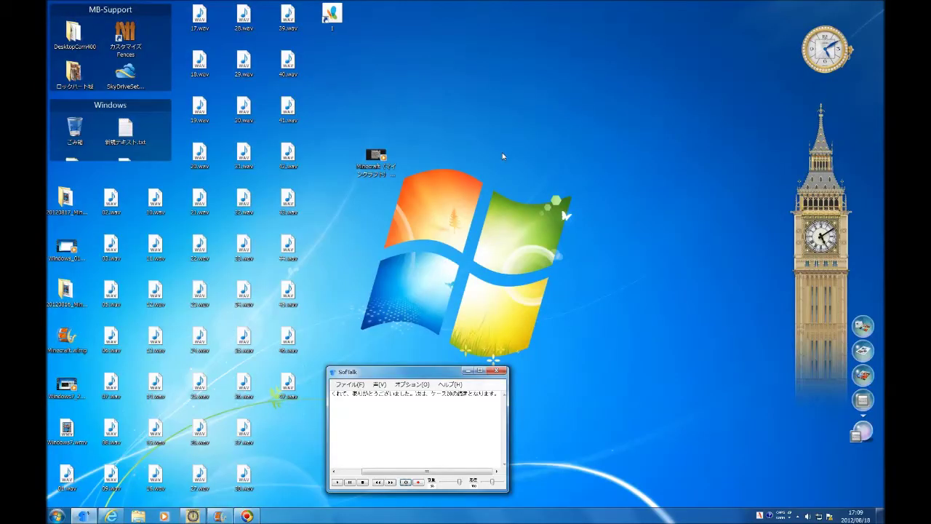
Step: Play the exported MP4 from the desktop in Windows Media Player and reposition the player window
{"action": "left_click", "coordinate": [278, 154]}
{"action": "double_click", "coordinate": [384, 163]}
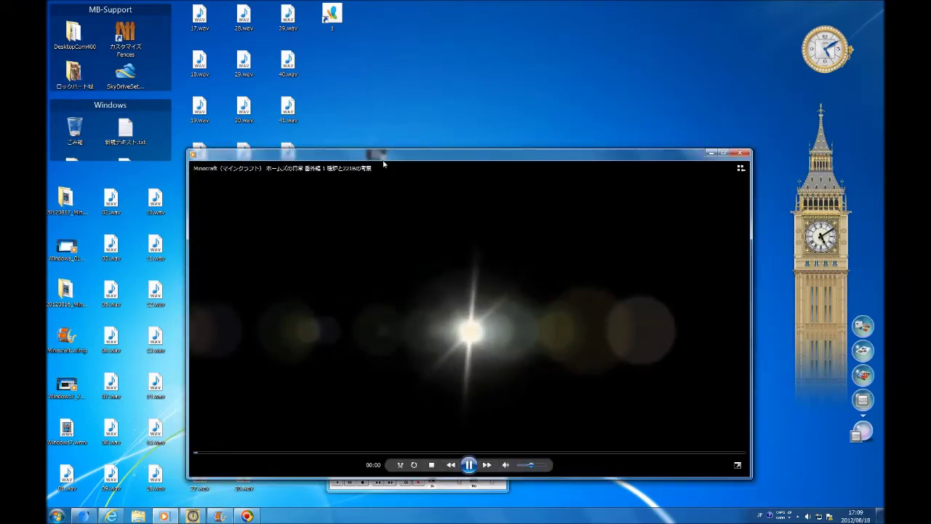
{"action": "left_click_drag", "start_coordinate": [376, 152], "coordinate": [386, 119]}
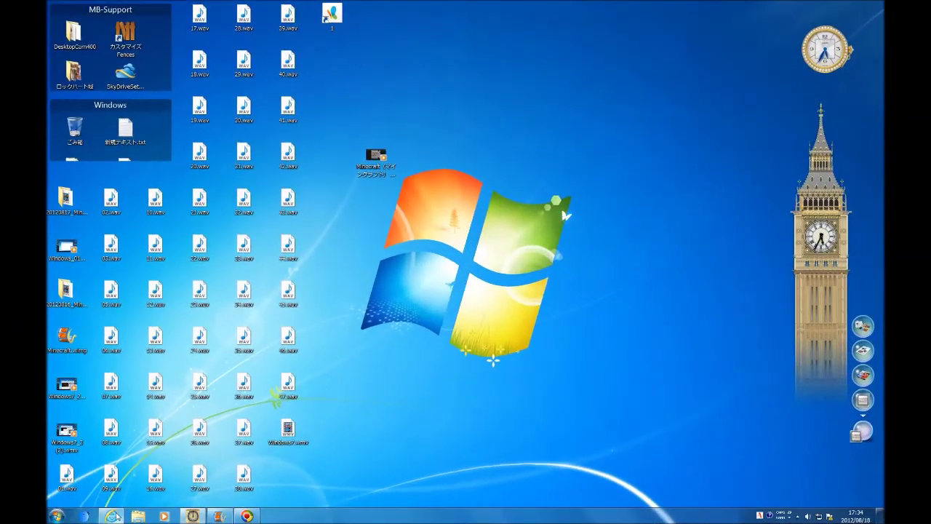
Step: Switch to the YouTube upload page in Internet Explorer, start choosing a file from the computer, and go to the desktop folder
{"action": "left_click", "coordinate": [114, 516]}
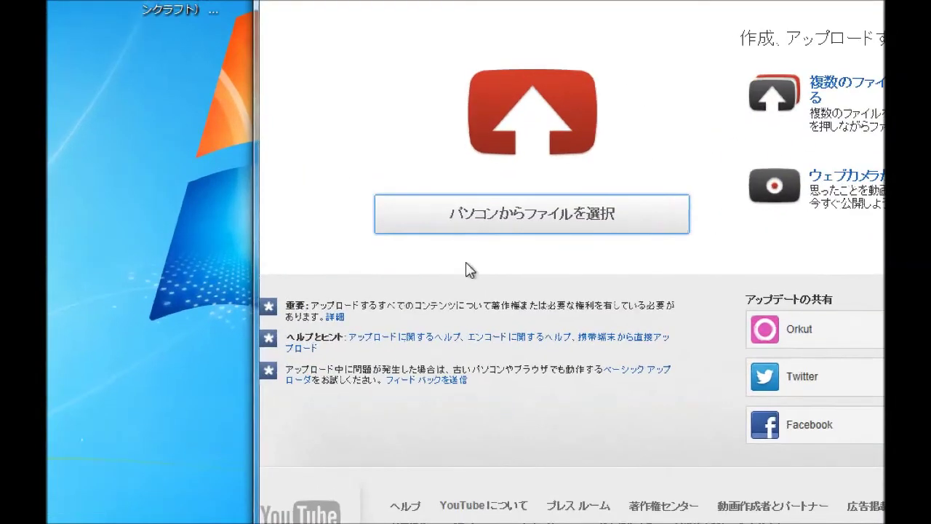
{"action": "left_click", "coordinate": [543, 278]}
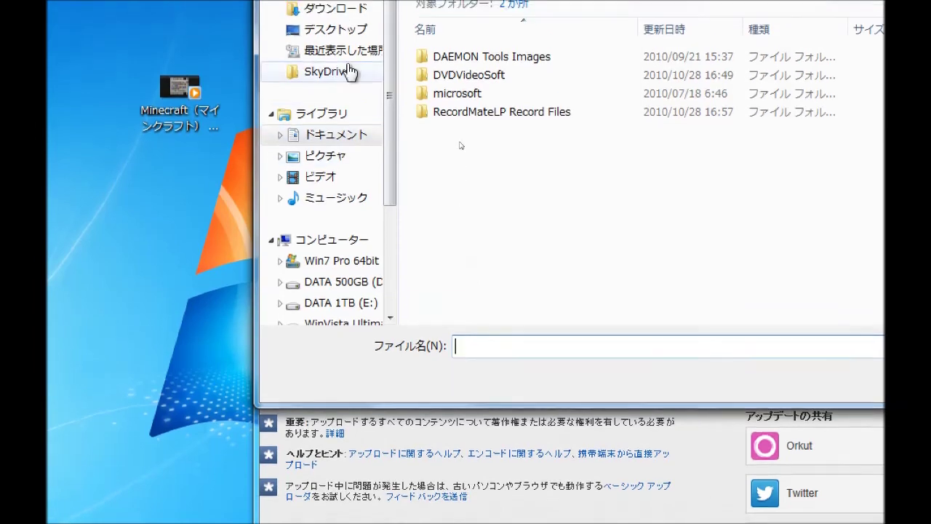
{"action": "left_click", "coordinate": [345, 67]}
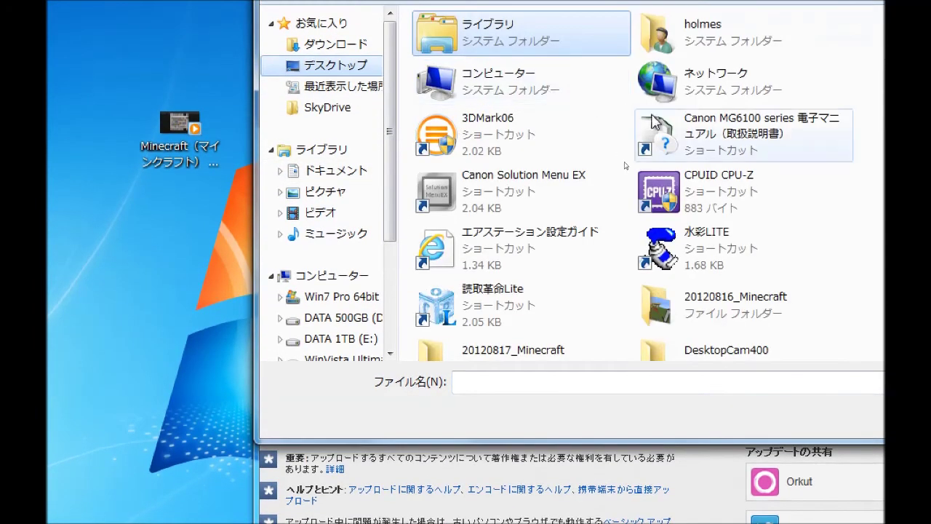
Step: Find the exported video "Minecraft（マインクラフト） ホームズの日常 番外編 1 暖炉と221Bの考察.mp4" among the desktop files and open it for upload
{"action": "scroll", "coordinate": [703, 205], "scroll_direction": "down", "scroll_amount": 3}
{"action": "left_click", "coordinate": [785, 240]}
{"action": "scroll", "coordinate": [785, 255], "scroll_direction": "down", "scroll_amount": 10}
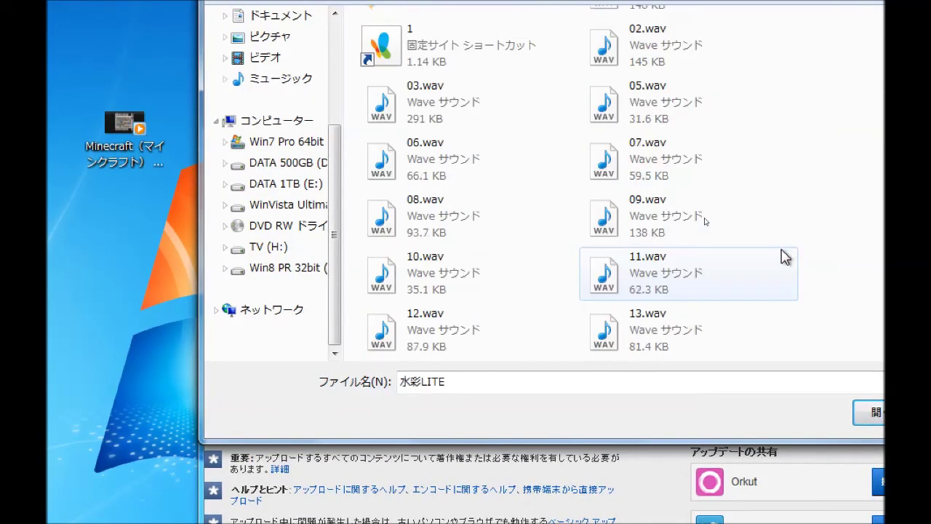
{"action": "scroll", "coordinate": [785, 257], "scroll_direction": "down", "scroll_amount": 10}
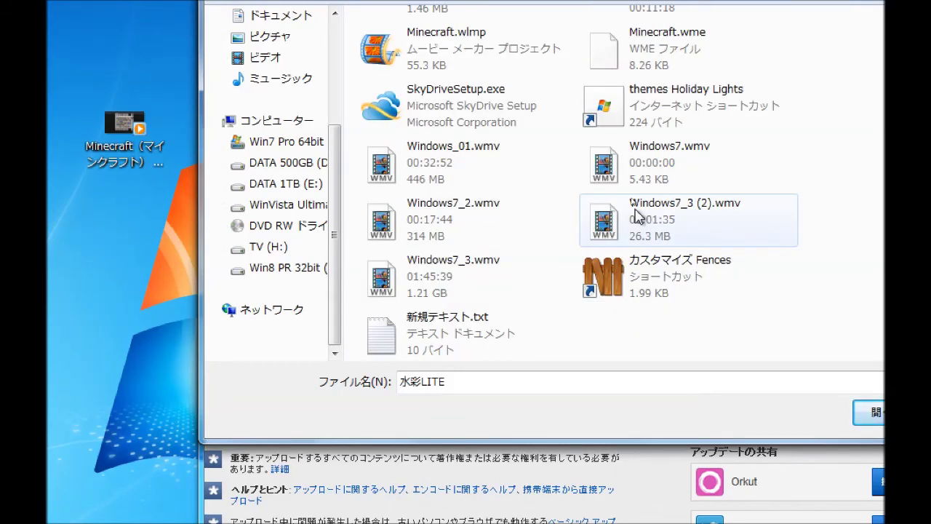
{"action": "scroll", "coordinate": [637, 216], "scroll_direction": "up", "scroll_amount": 2}
{"action": "scroll", "coordinate": [637, 215], "scroll_direction": "up", "scroll_amount": 1}
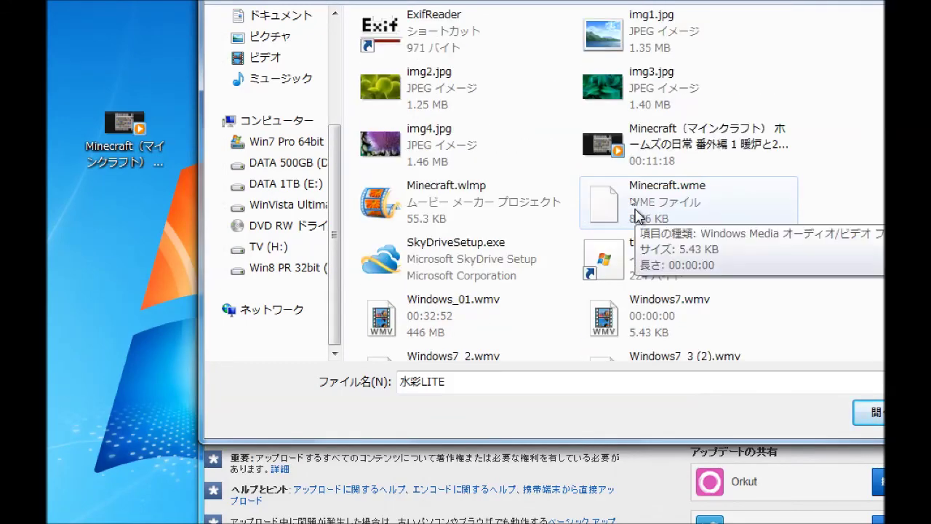
{"action": "left_click", "coordinate": [664, 162]}
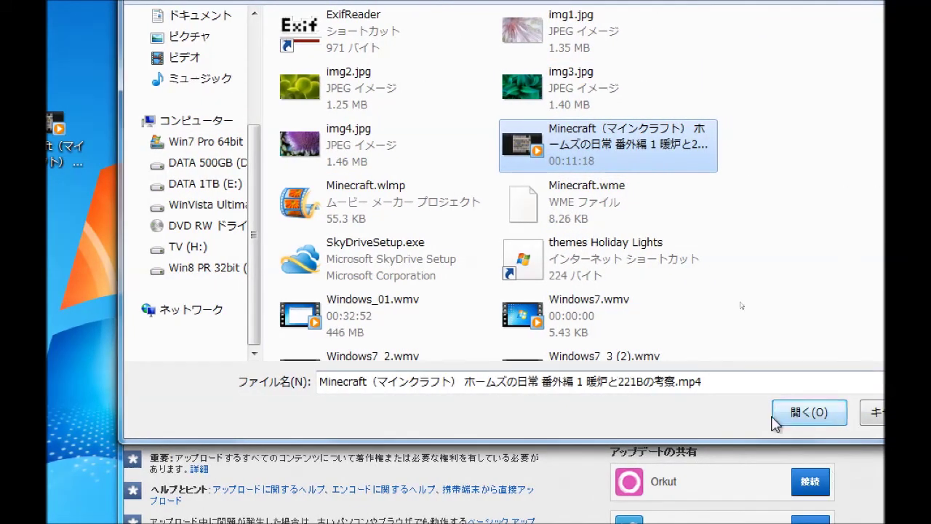
{"action": "left_click", "coordinate": [876, 414]}
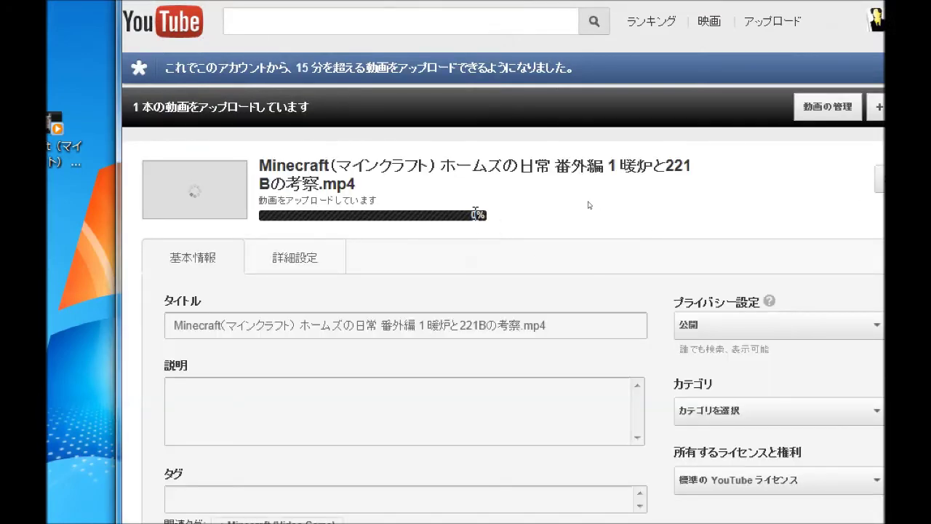
Step: Set the uploading video's privacy setting to 非公開 (private)
{"action": "scroll", "coordinate": [475, 213], "scroll_direction": "down", "scroll_amount": 2}
{"action": "left_click", "coordinate": [752, 179]}
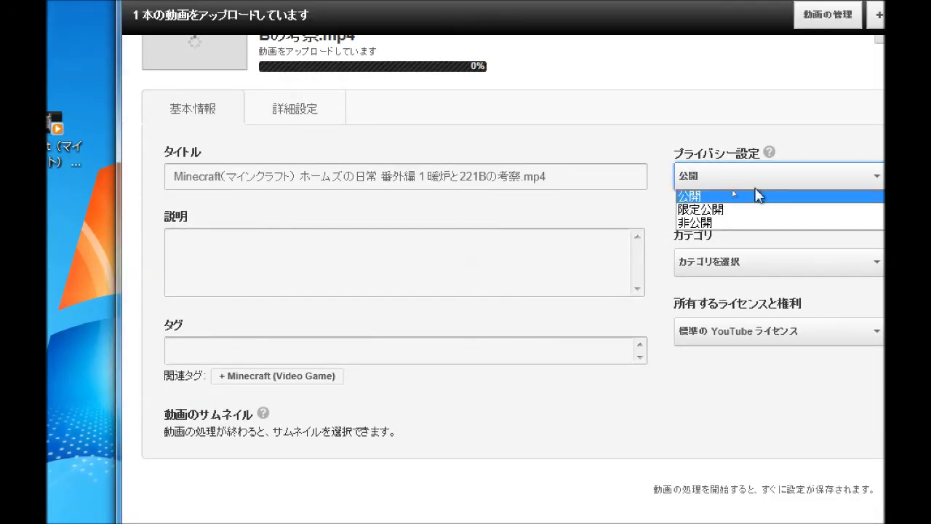
{"action": "left_click", "coordinate": [754, 220]}
Step: Choose 科学と技術 as the video's category and correct it to ゲーム
{"action": "left_click", "coordinate": [753, 265]}
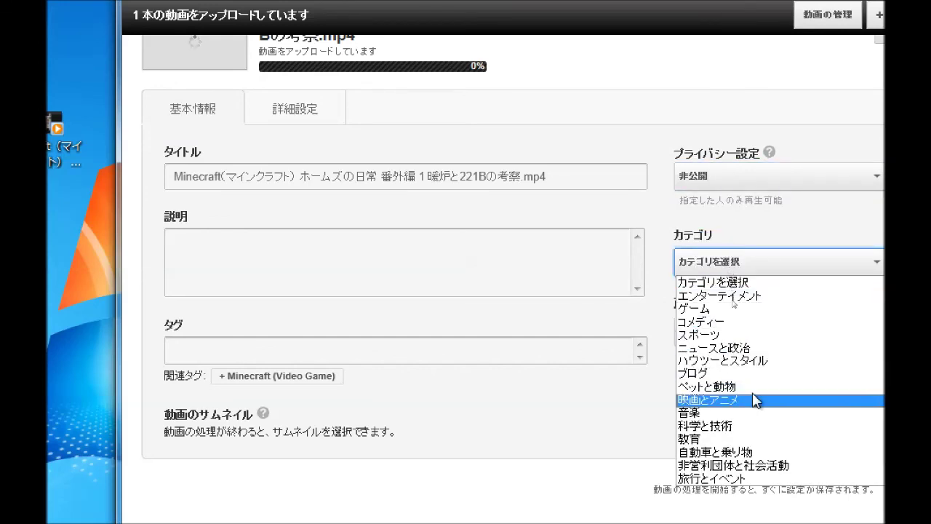
{"action": "left_click", "coordinate": [758, 425]}
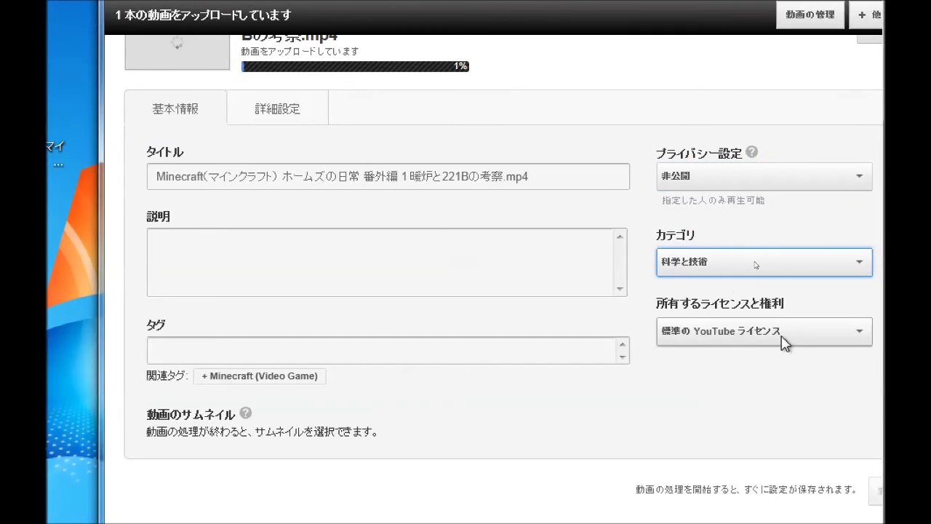
{"action": "scroll", "coordinate": [709, 331], "scroll_direction": "up", "scroll_amount": 1}
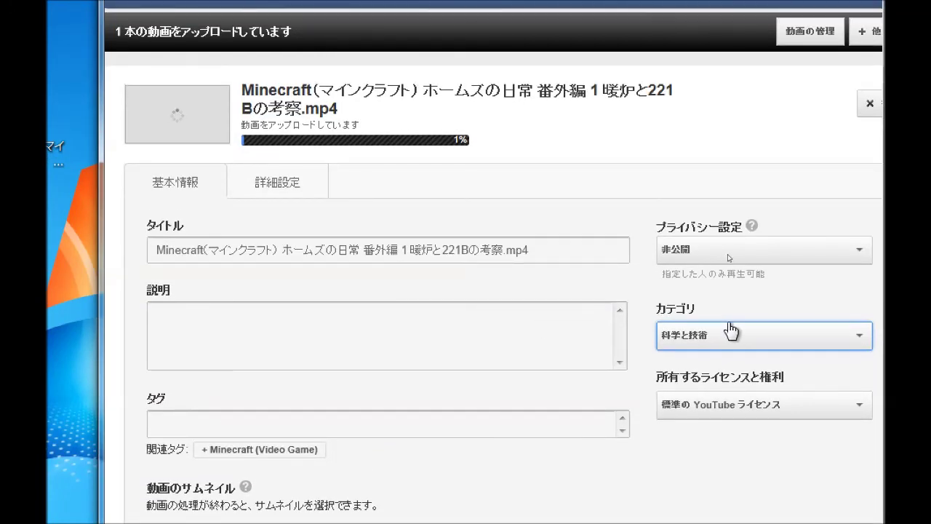
{"action": "left_click", "coordinate": [726, 347]}
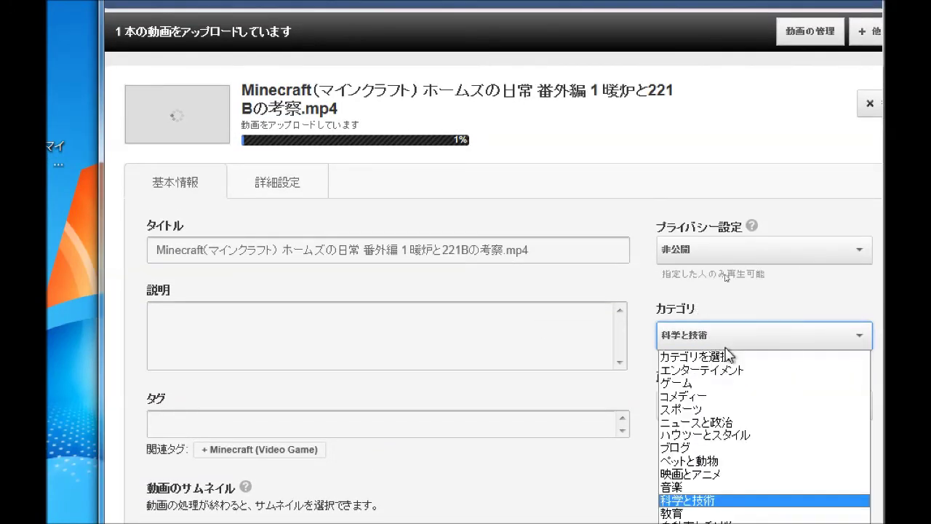
{"action": "left_click", "coordinate": [727, 383]}
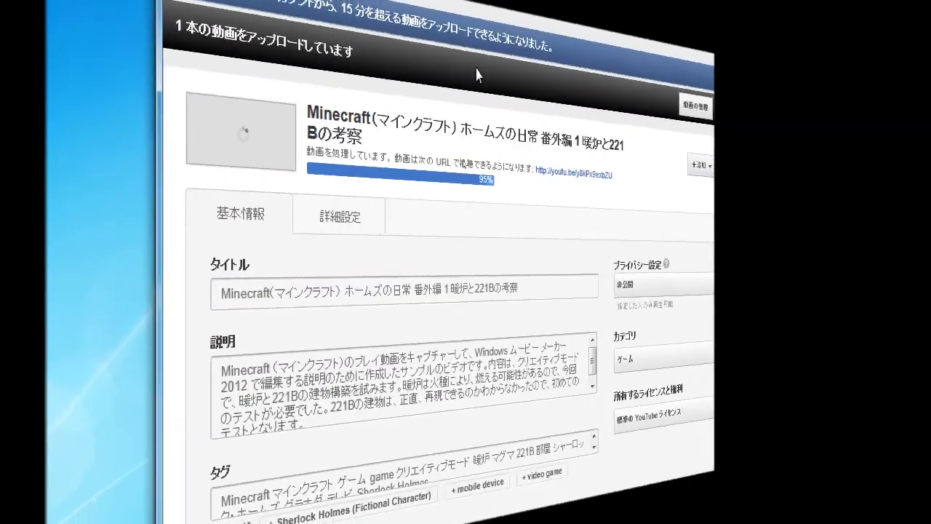